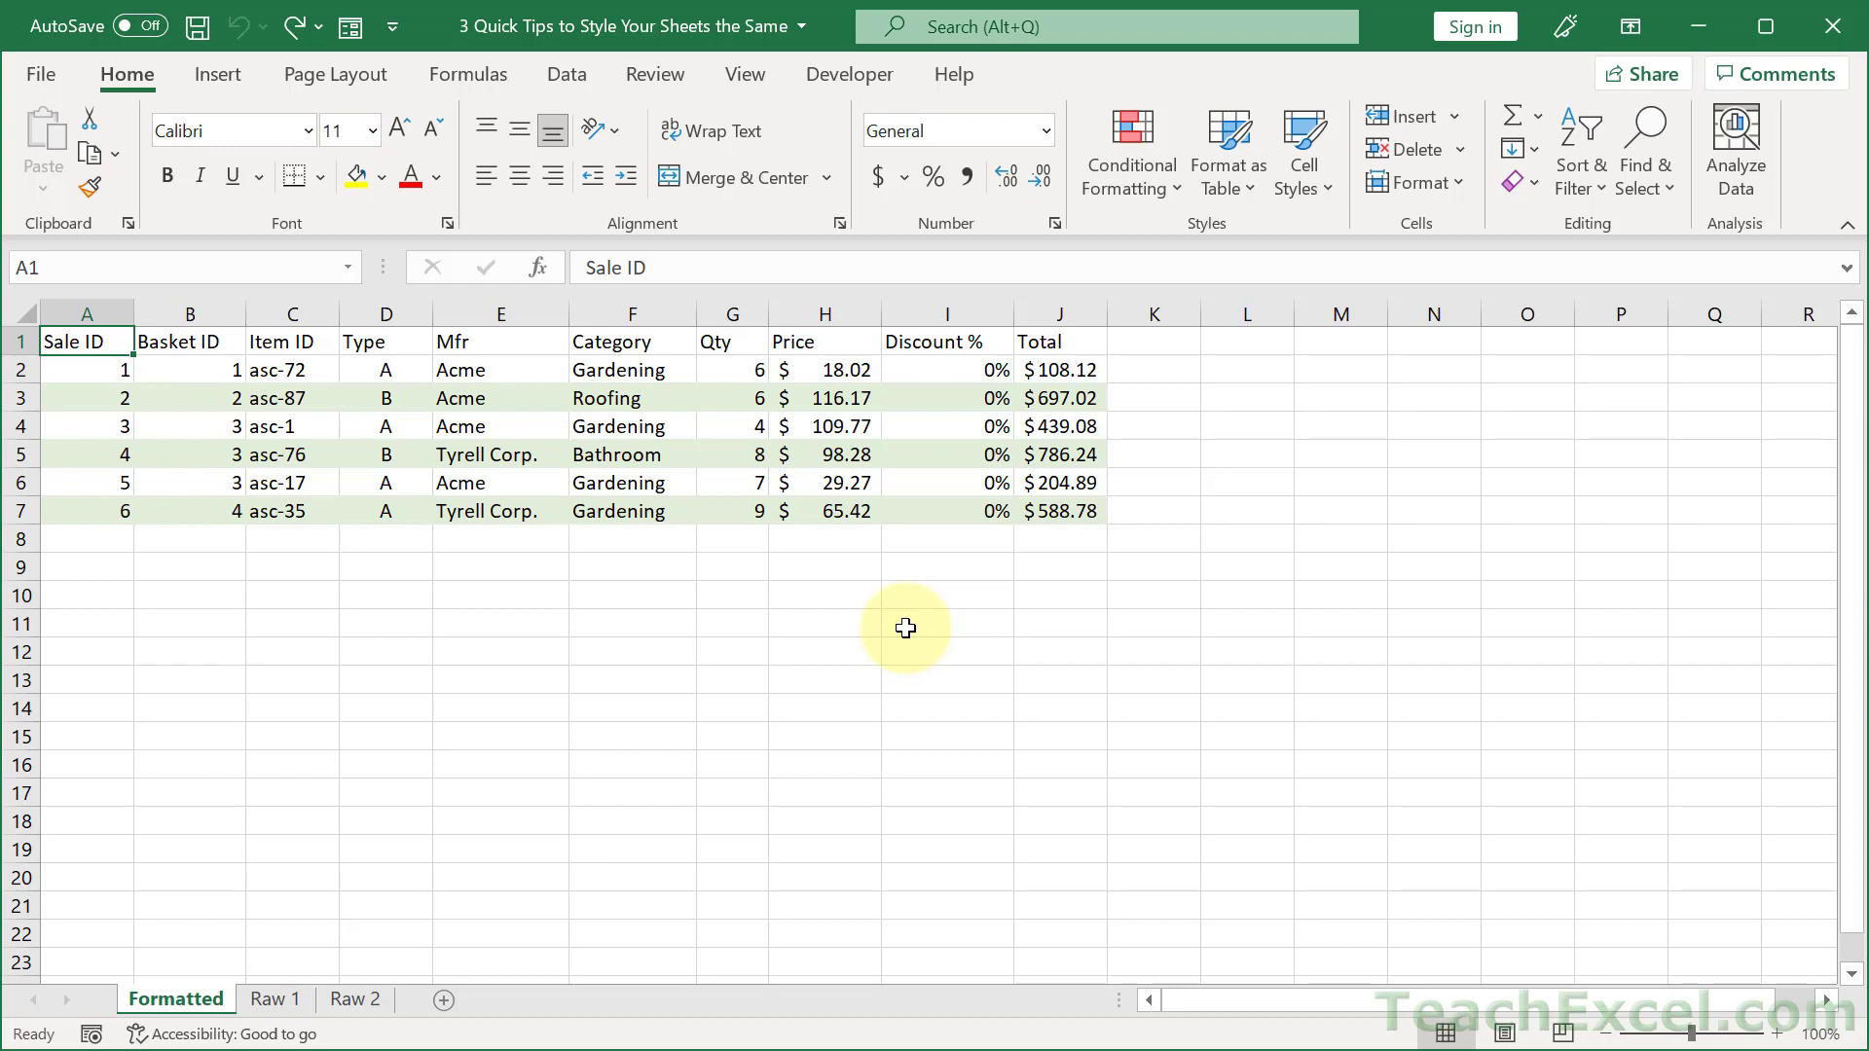
Look through the Raw 1 and Raw 2 sheets, then return to the Formatted sheet
{"action": "left_click", "coordinate": [276, 999]}
{"action": "left_click", "coordinate": [343, 1003]}
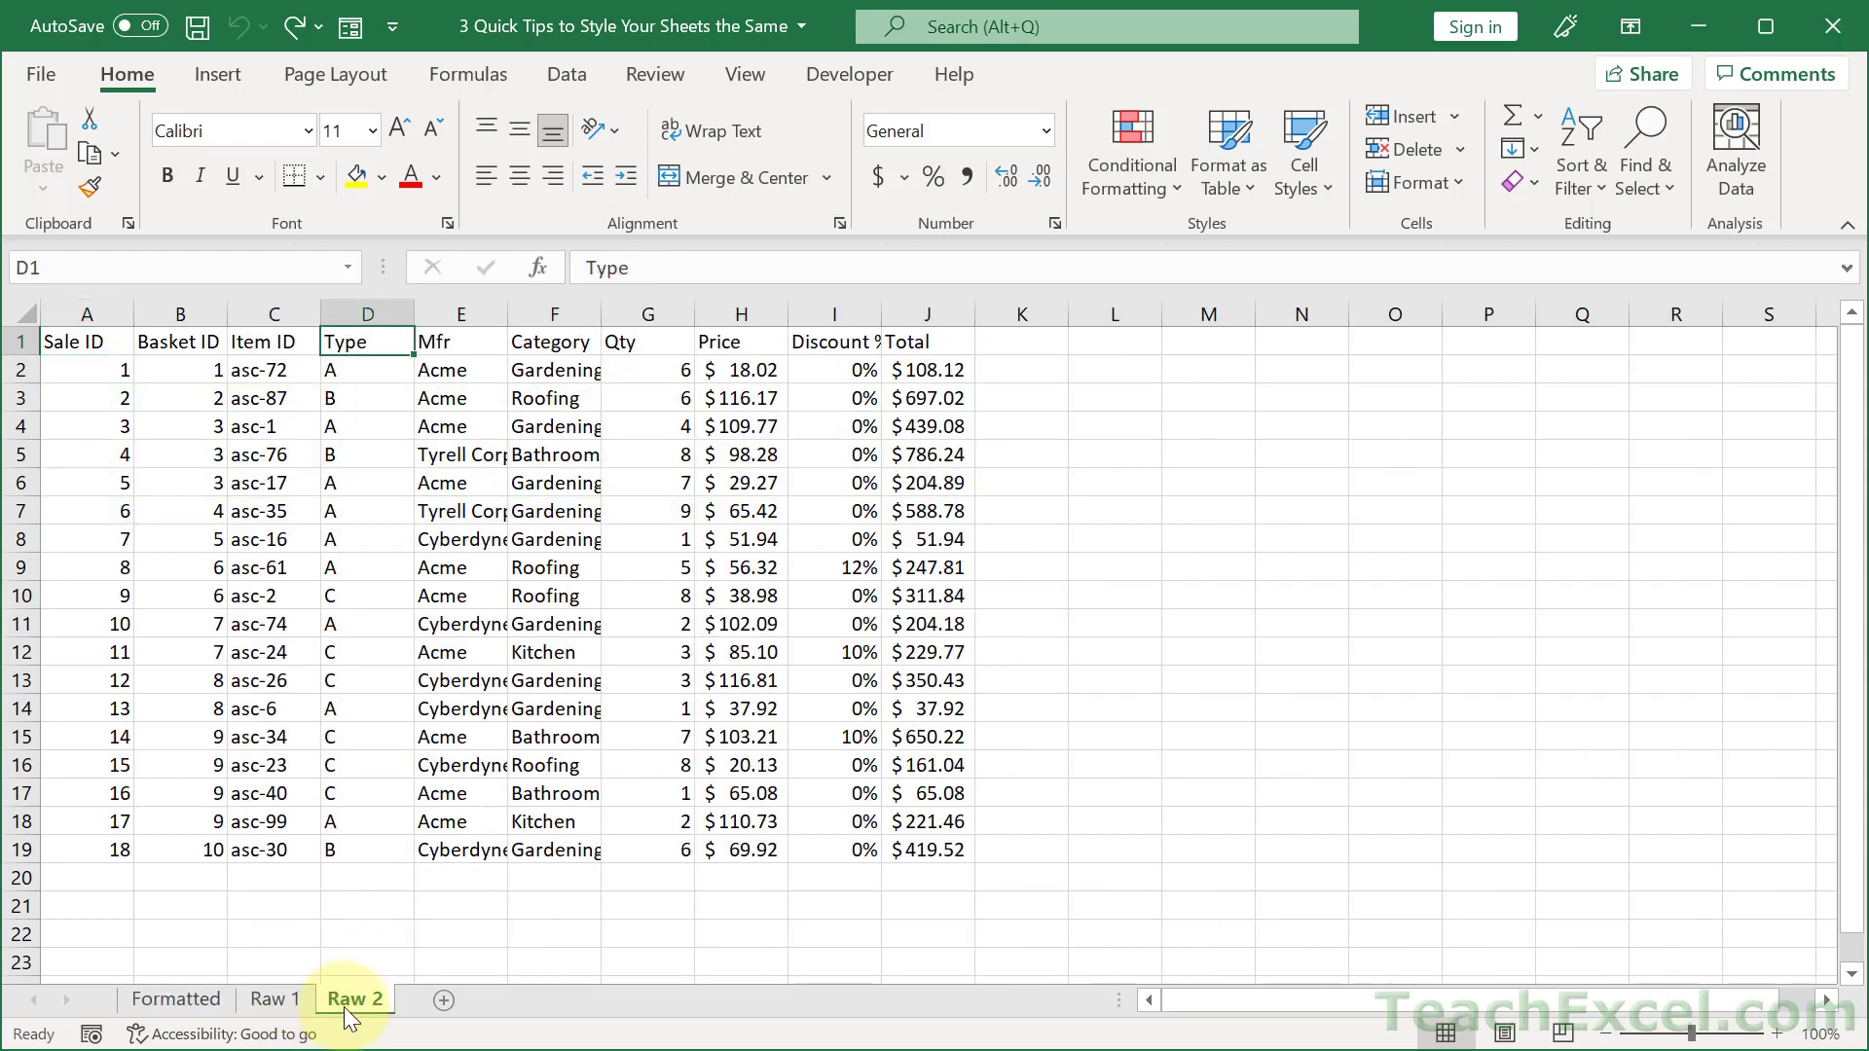
{"action": "left_click", "coordinate": [280, 1003]}
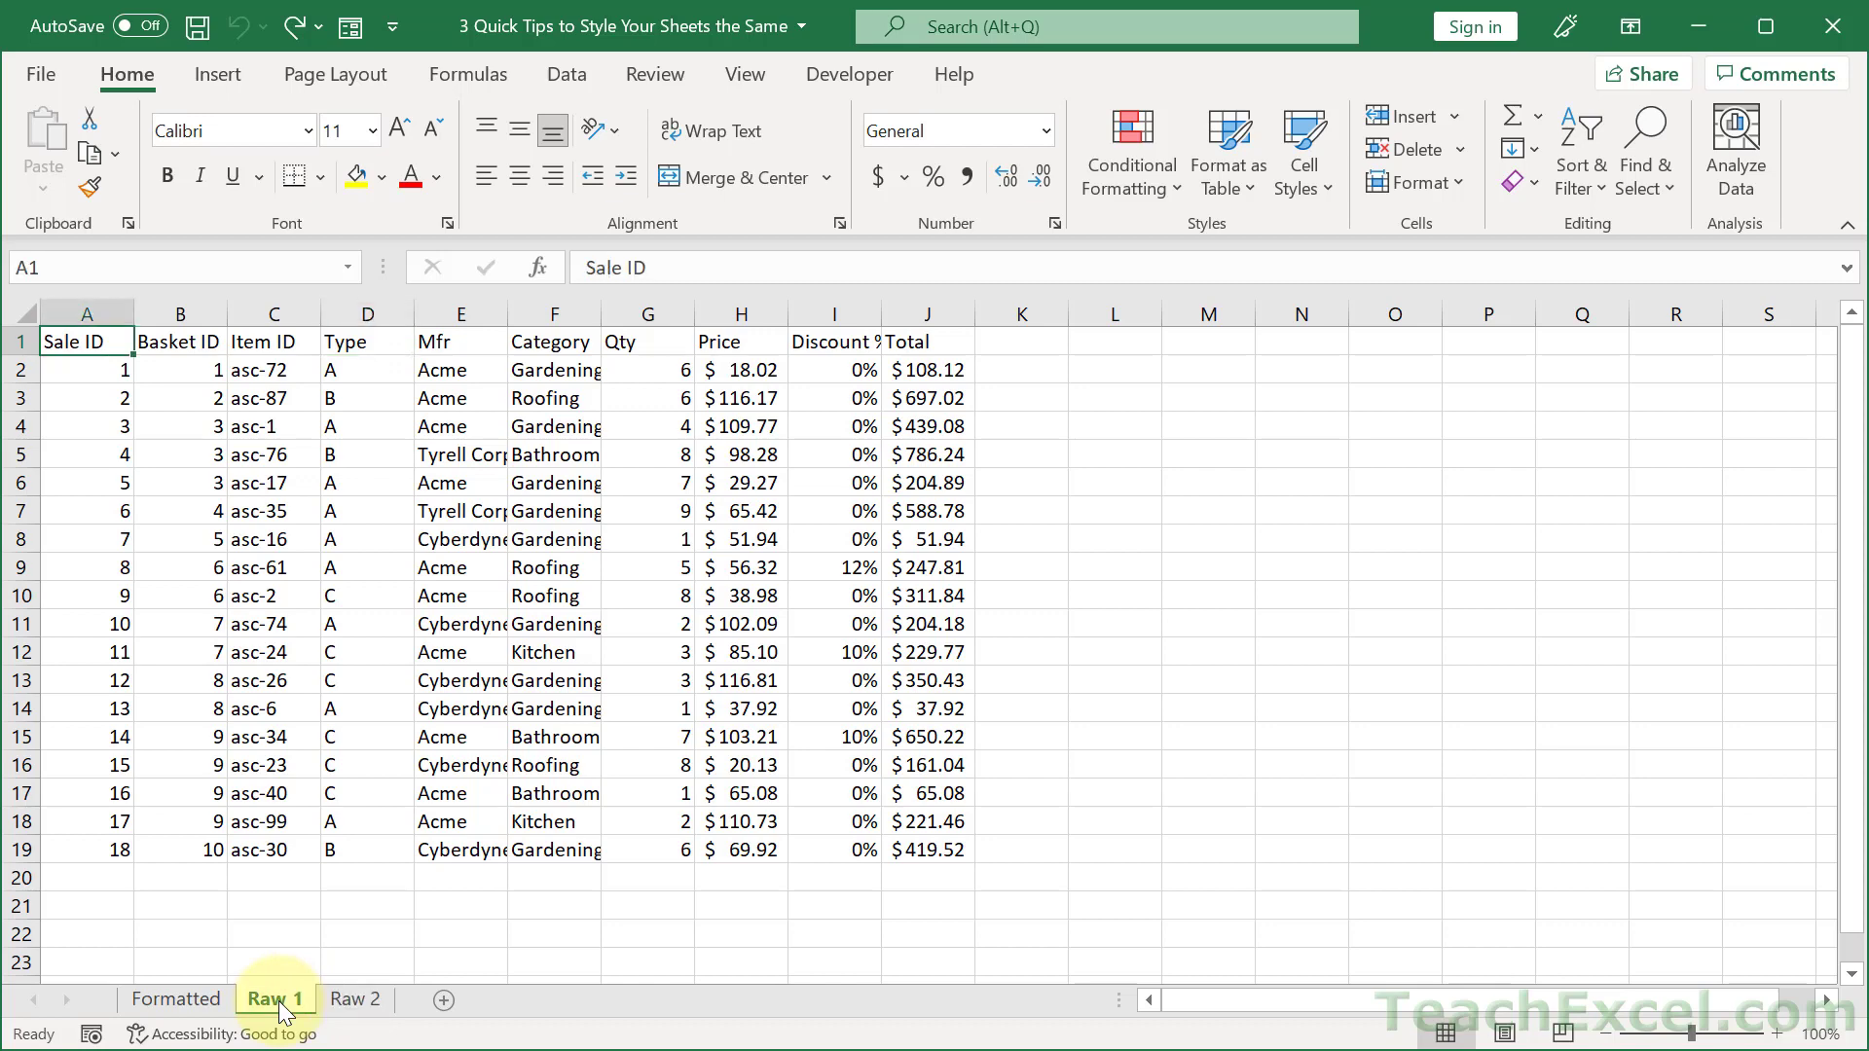
{"action": "left_click", "coordinate": [173, 1000]}
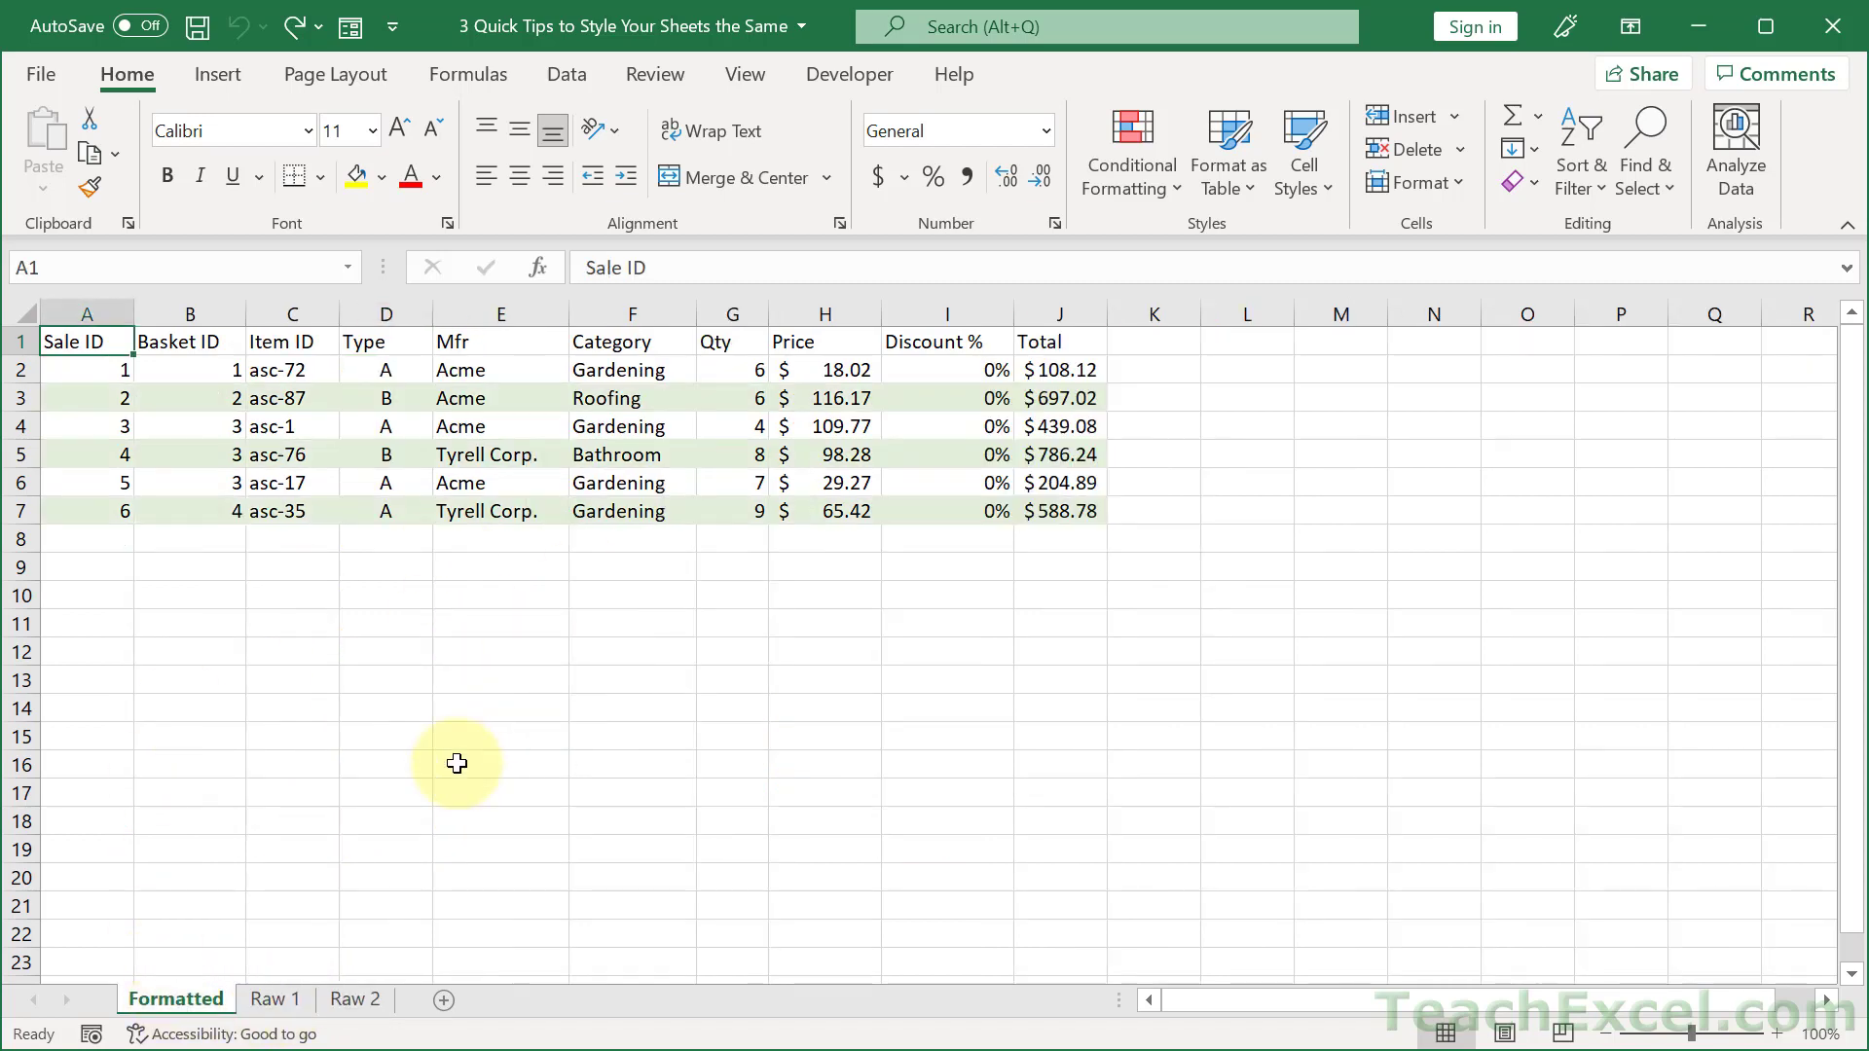
Test entering 550 as the J2 Total, then undo it to restore 108.12
{"action": "left_click", "coordinate": [1055, 374]}
{"action": "type", "text": "550"}
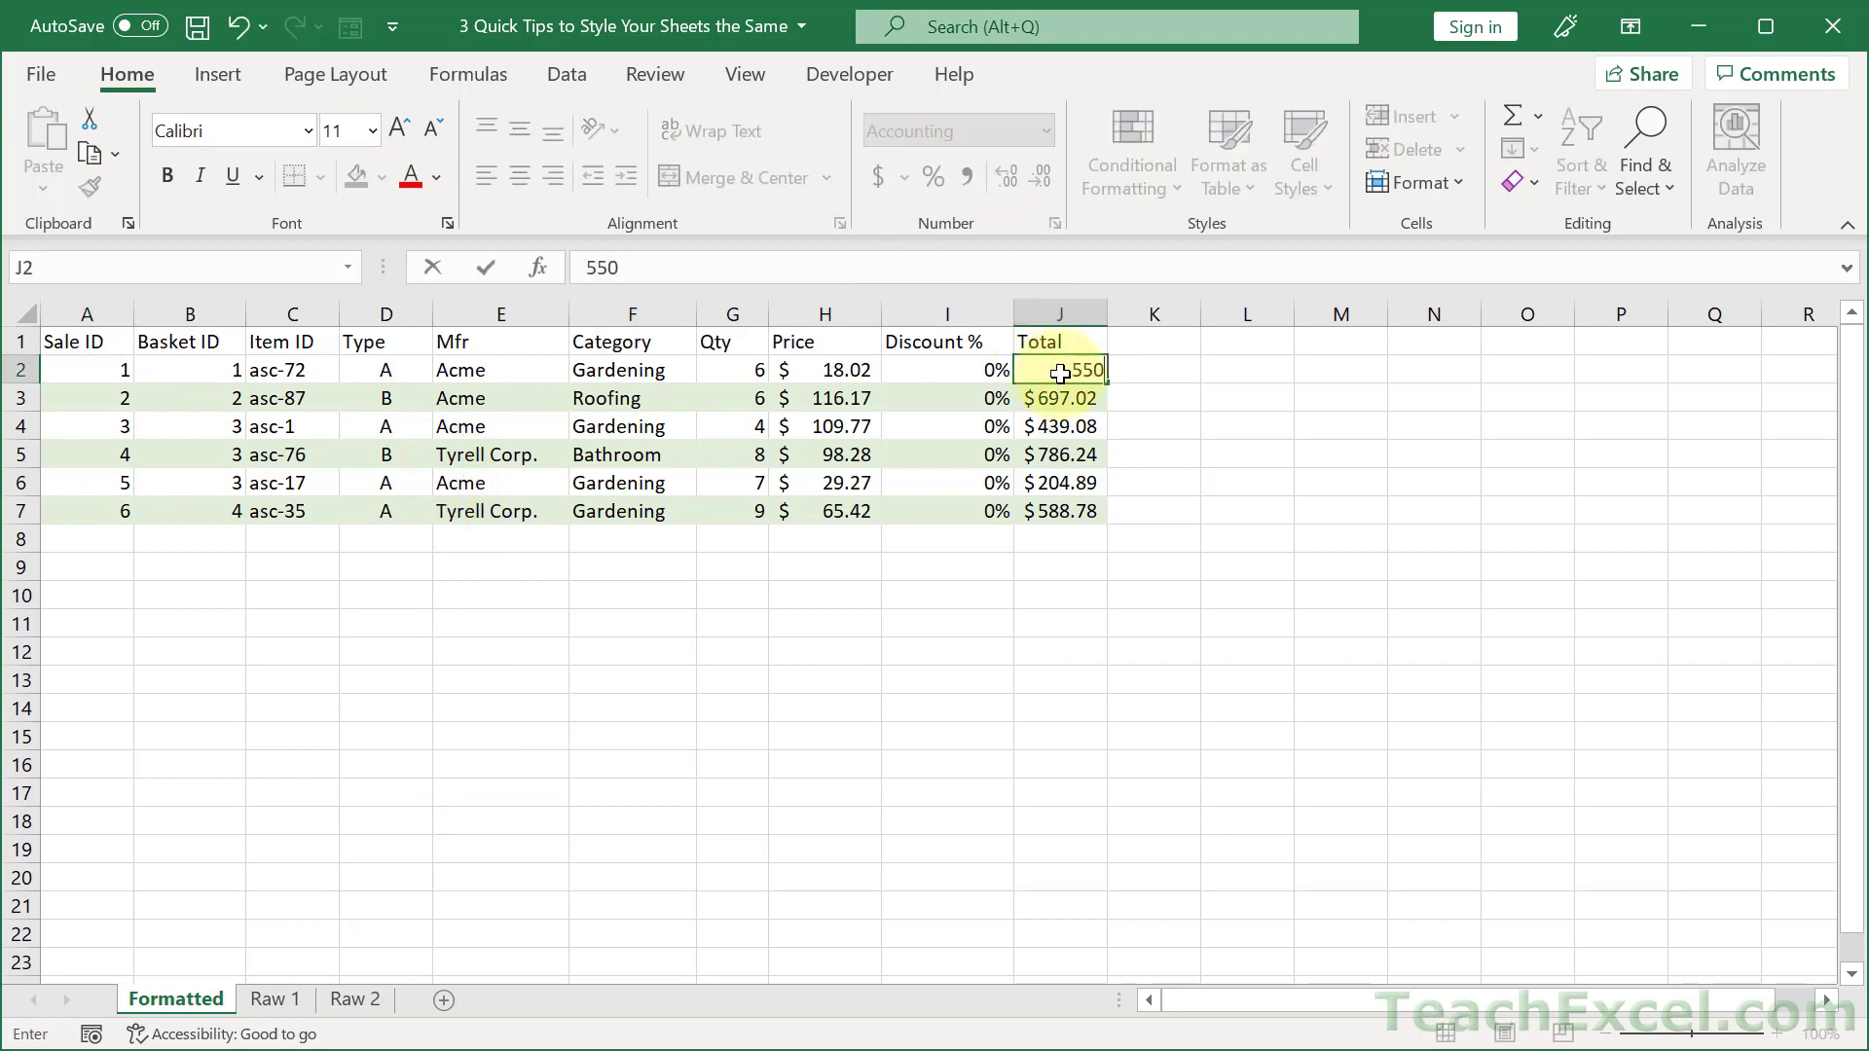
{"action": "key", "text": "Return"}
{"action": "key", "text": "ctrl+z"}
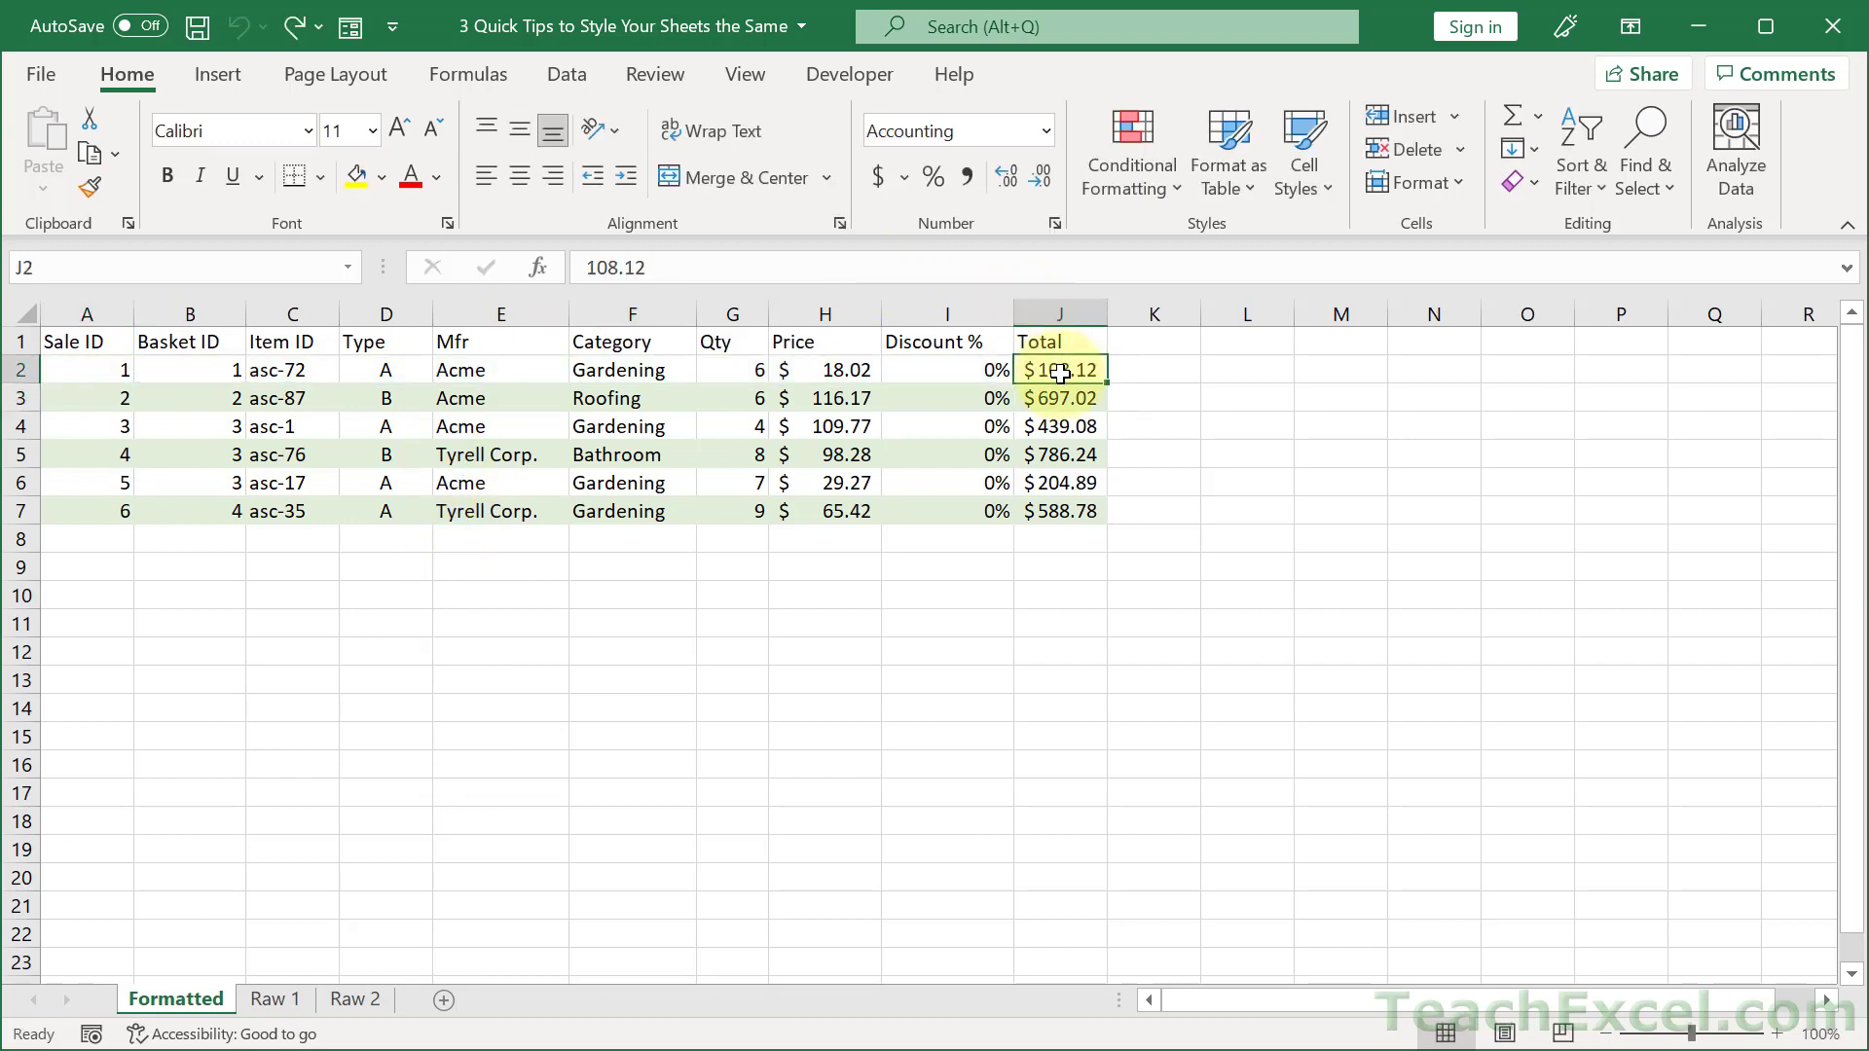
Inspect the E2 Mfr (Acme) and F2 Category (Gardening) dropdown lists without changing them
{"action": "left_click", "coordinate": [476, 371]}
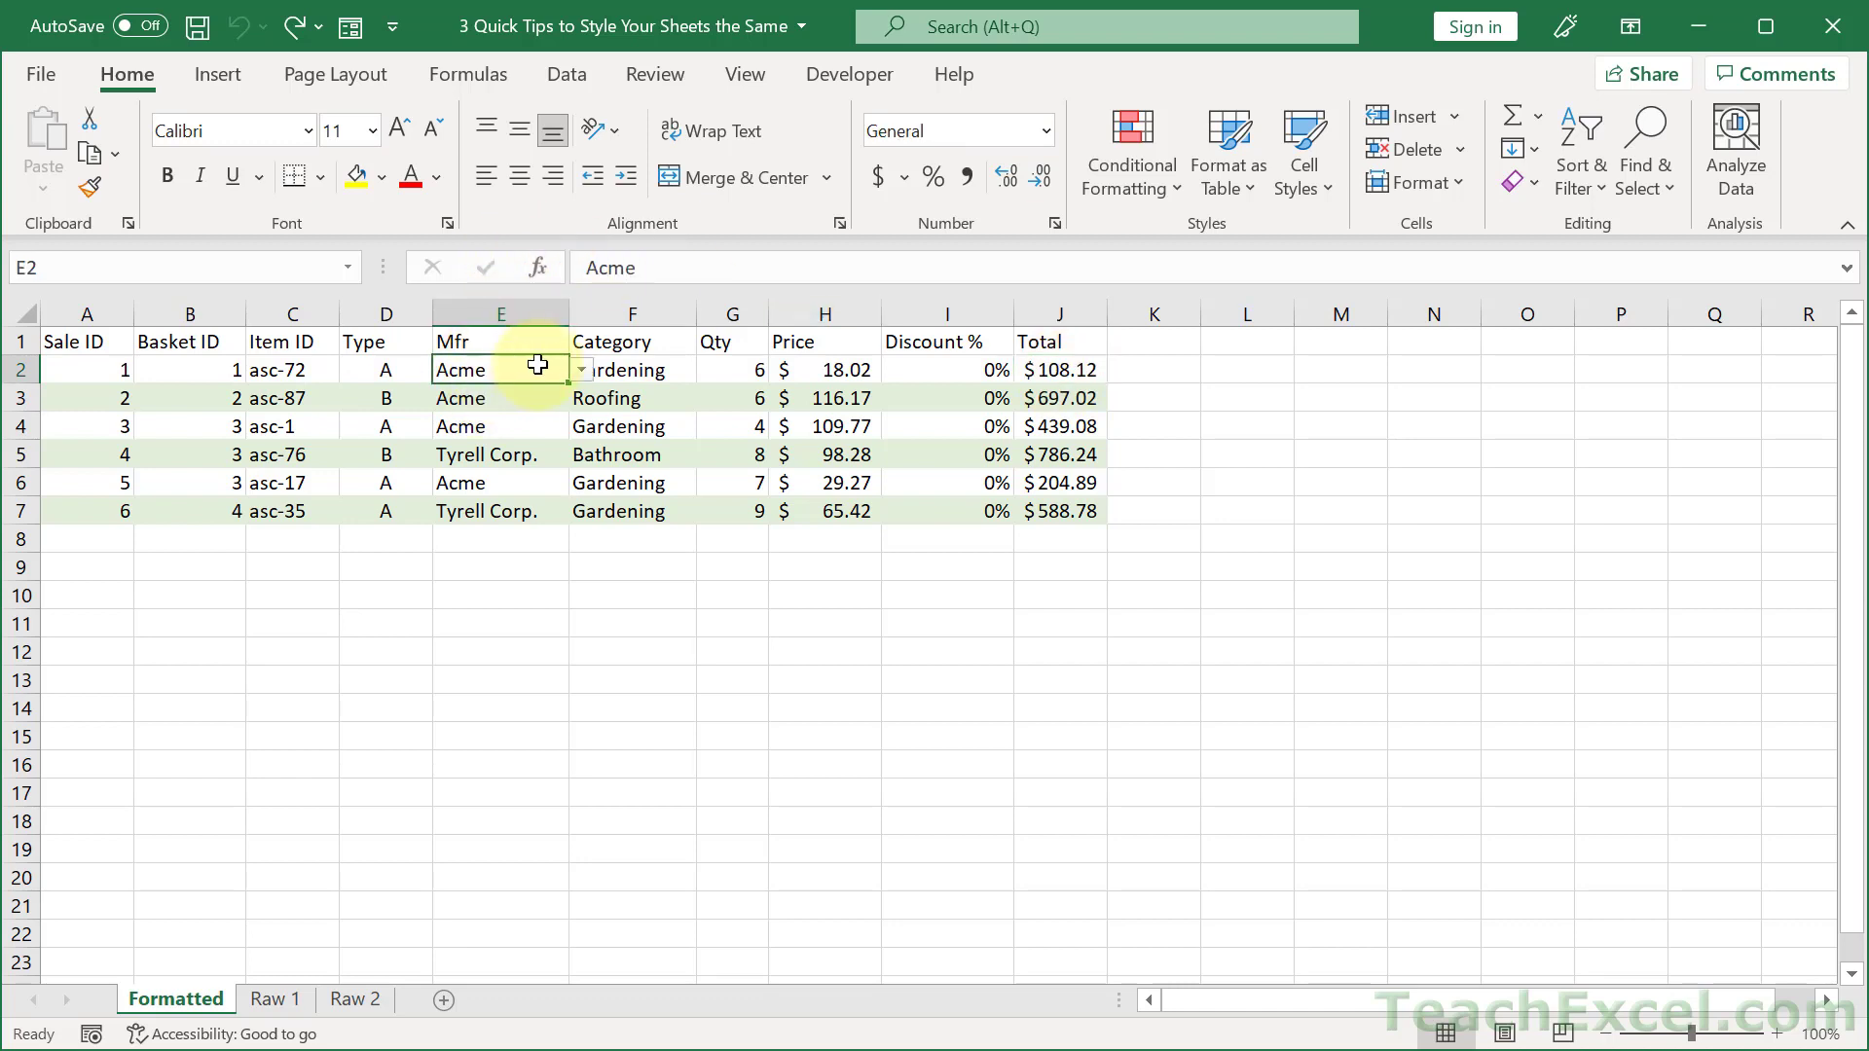
{"action": "left_click", "coordinate": [582, 371]}
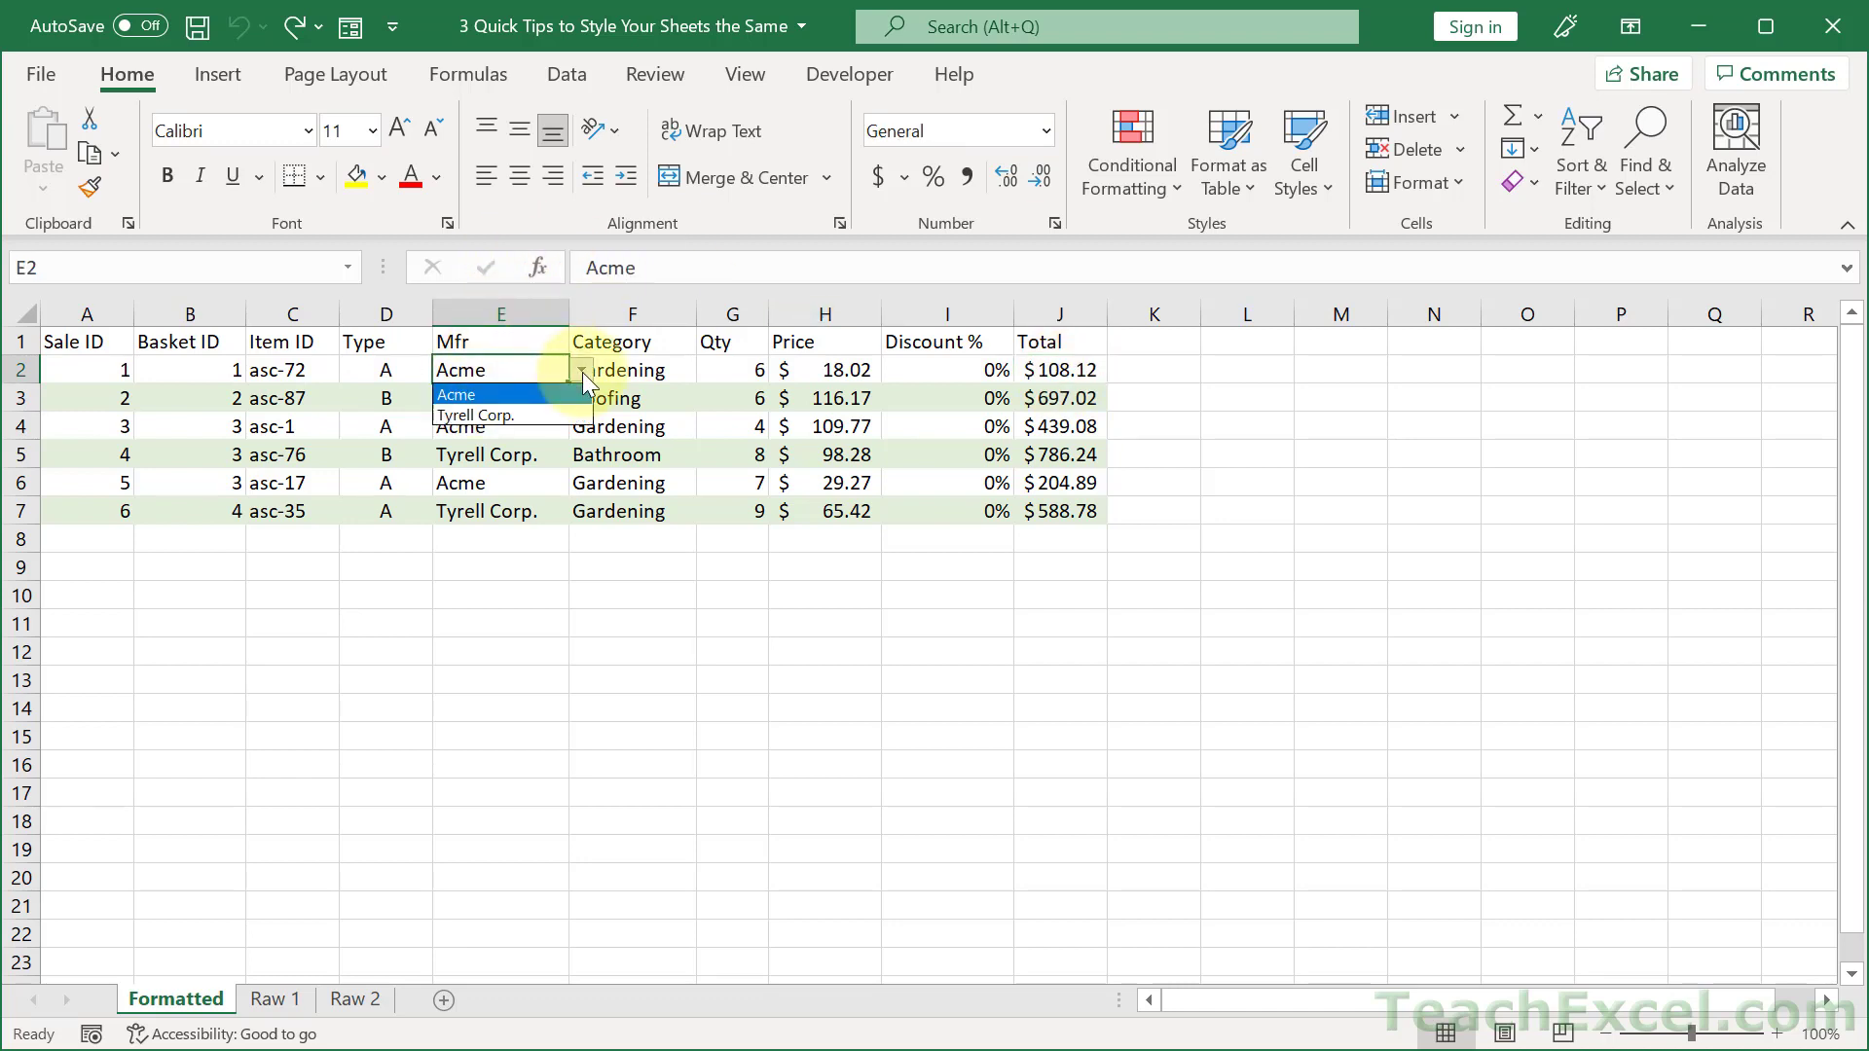
{"action": "left_click", "coordinate": [637, 371]}
{"action": "left_click", "coordinate": [691, 367]}
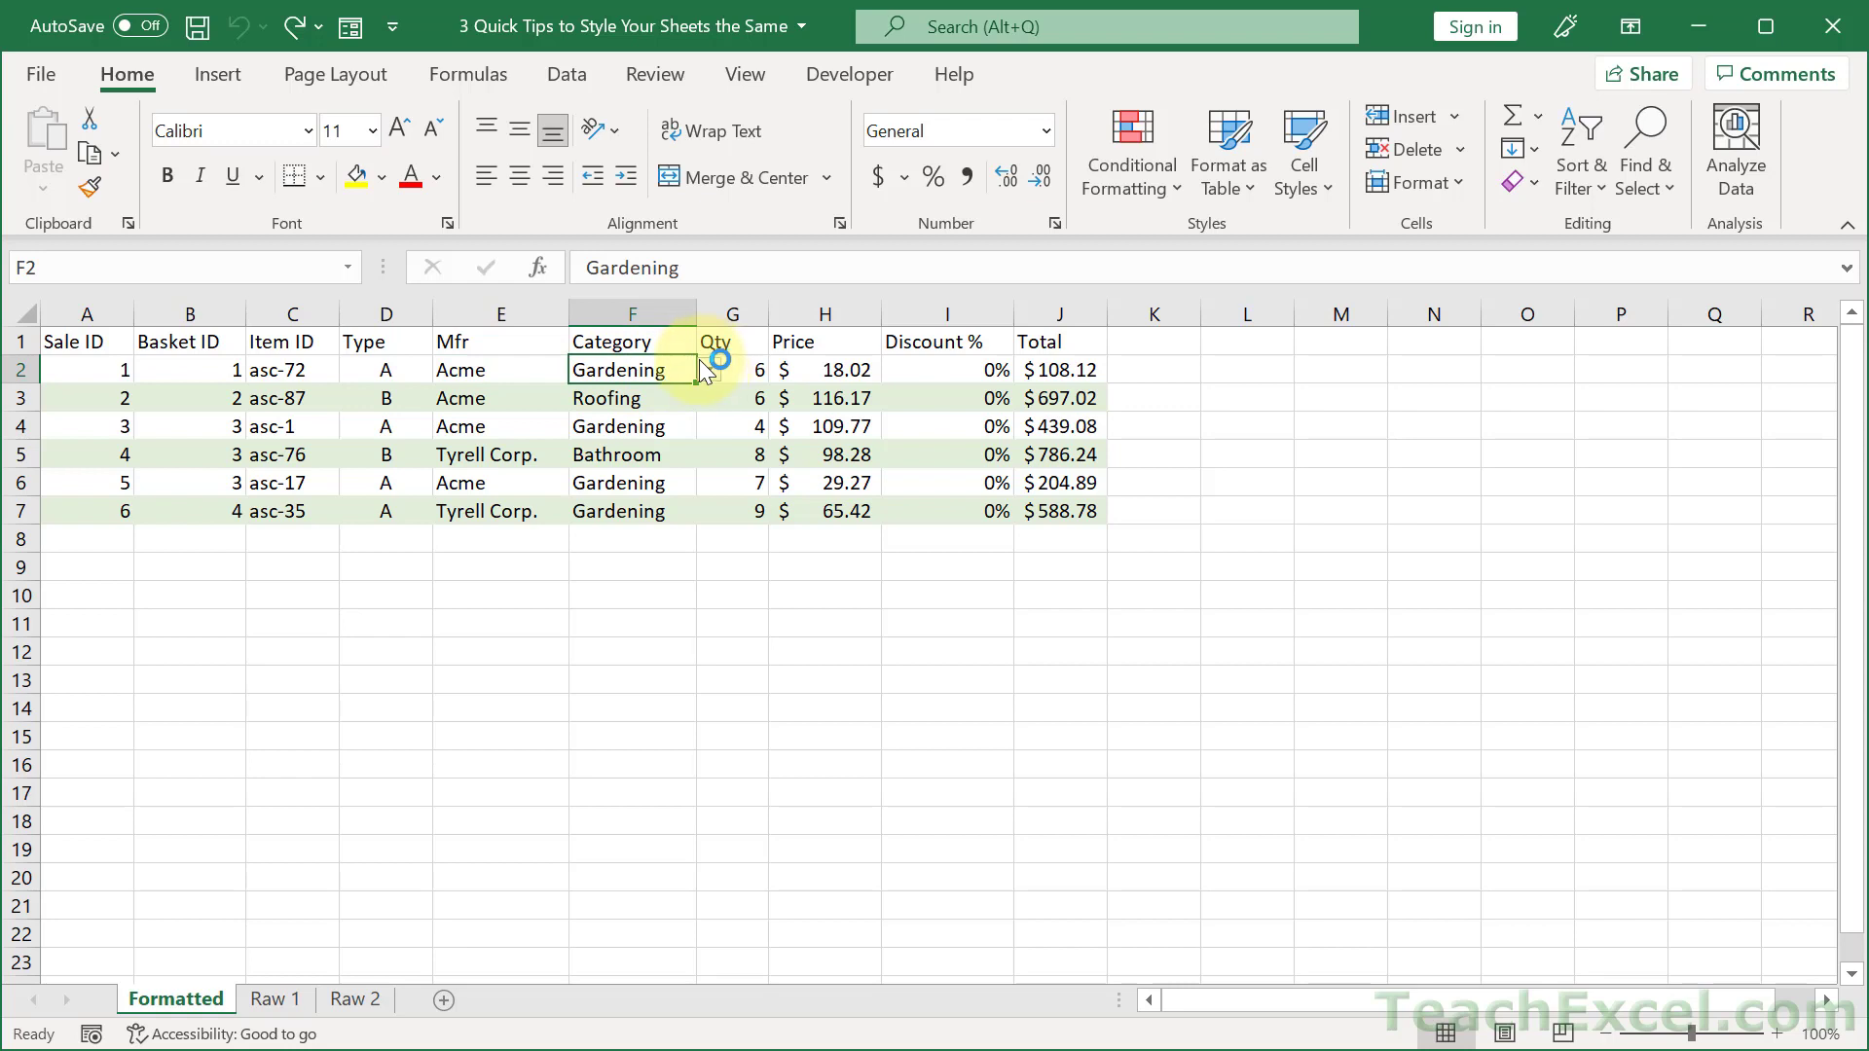
{"action": "left_click", "coordinate": [710, 370]}
{"action": "left_click", "coordinate": [661, 371]}
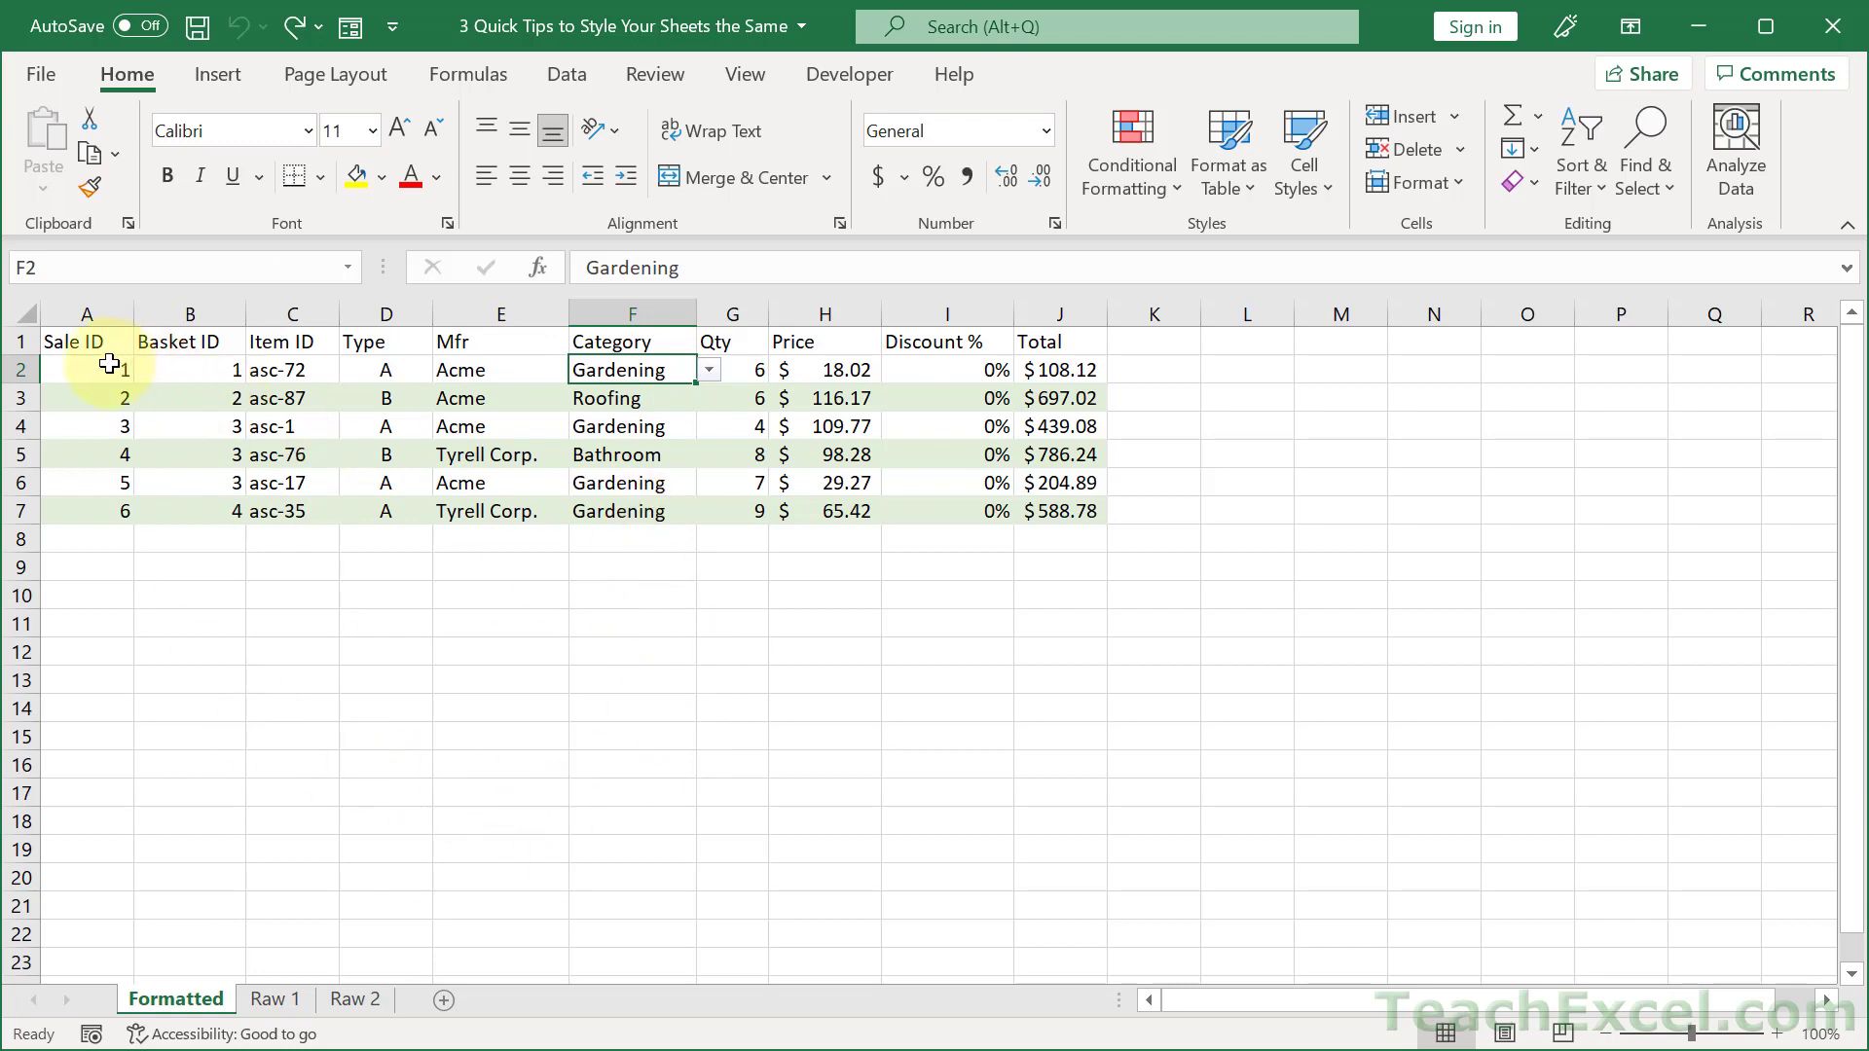
Copy Formatted row A2:J2 and select A2:J19 on the Raw 1 sheet
{"action": "left_click_drag", "start_coordinate": [113, 365], "coordinate": [1045, 370]}
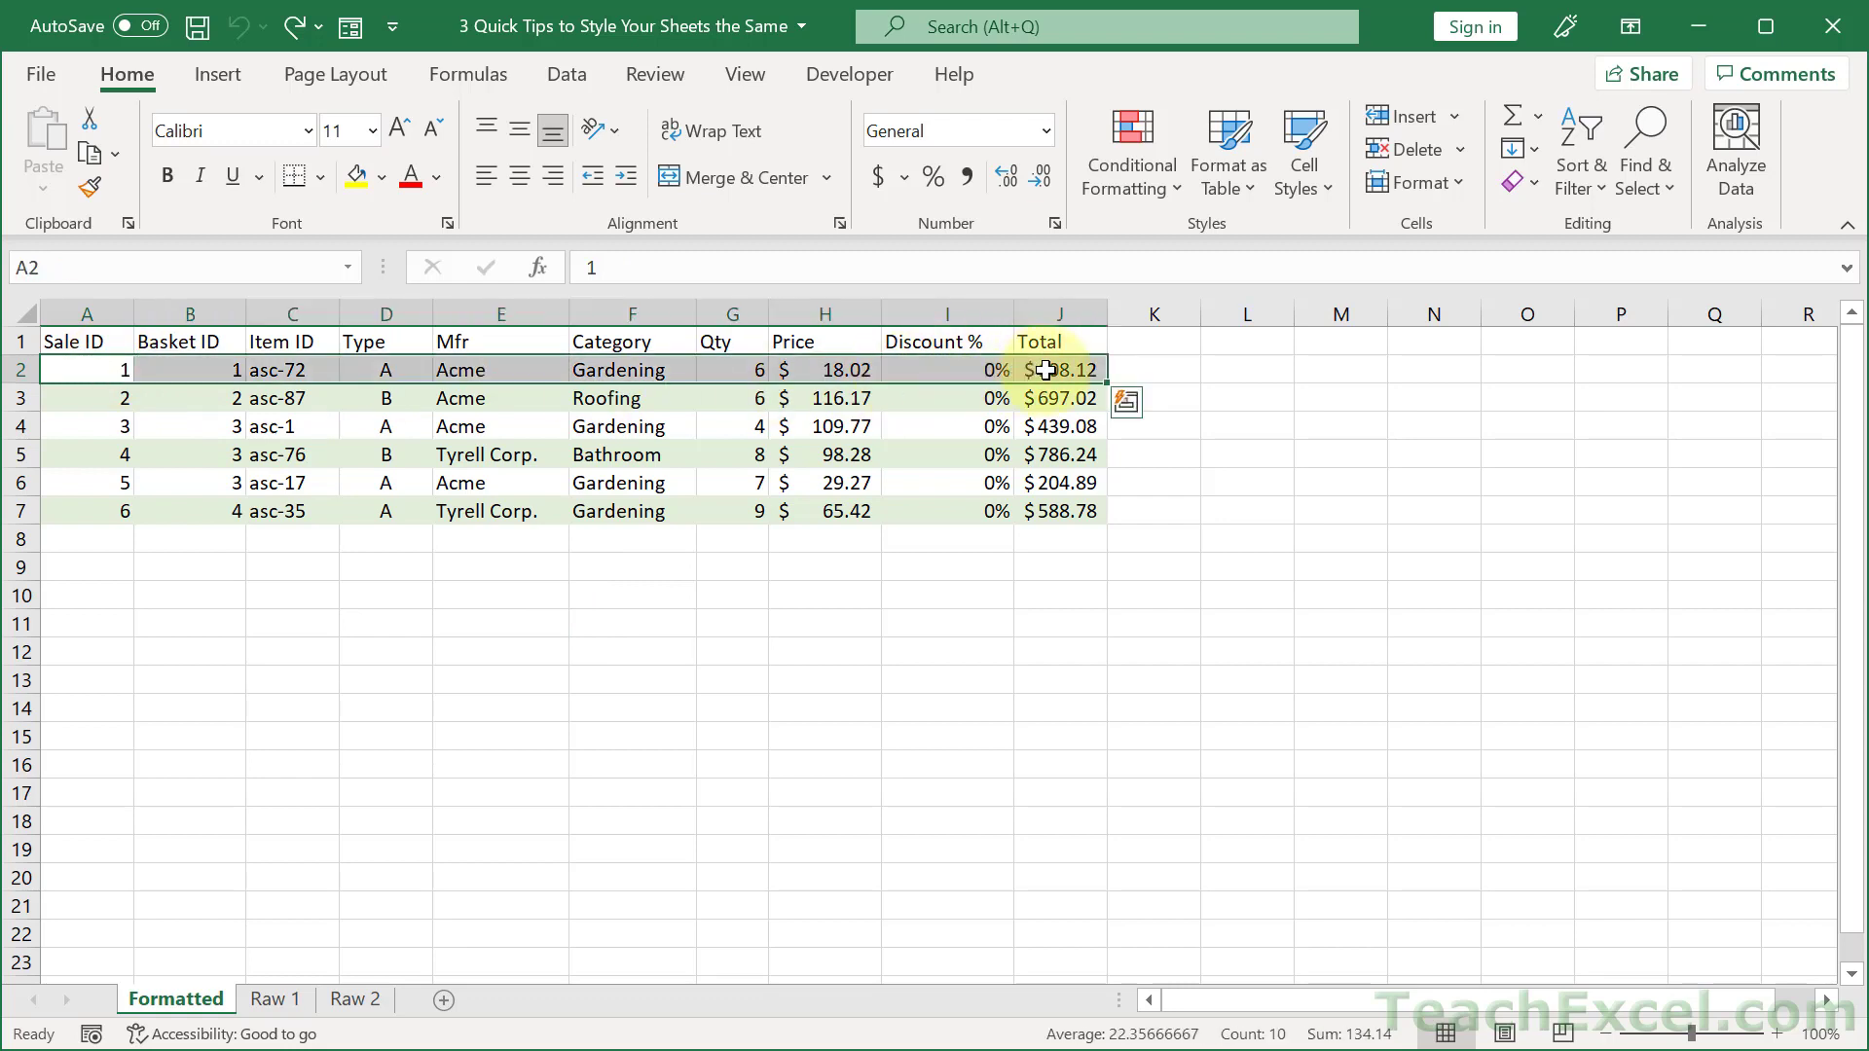
{"action": "key", "text": "ctrl+c"}
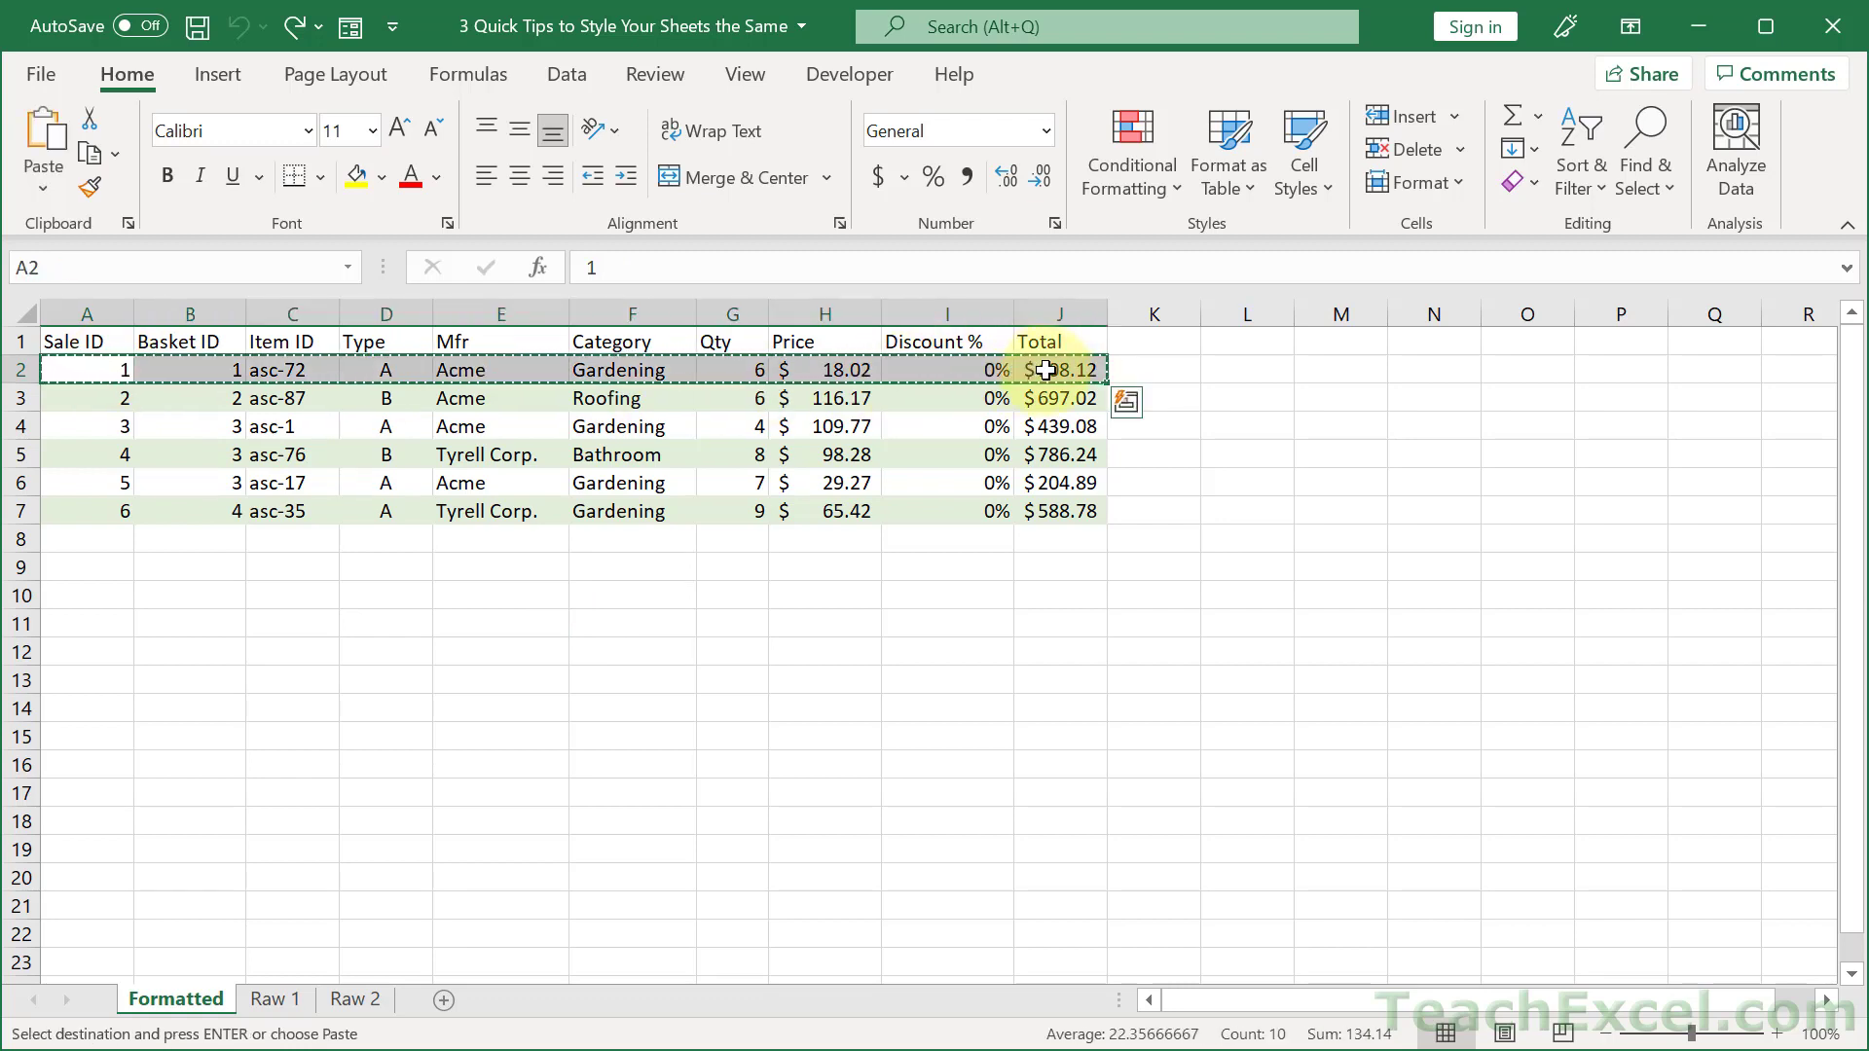
{"action": "left_click", "coordinate": [272, 996]}
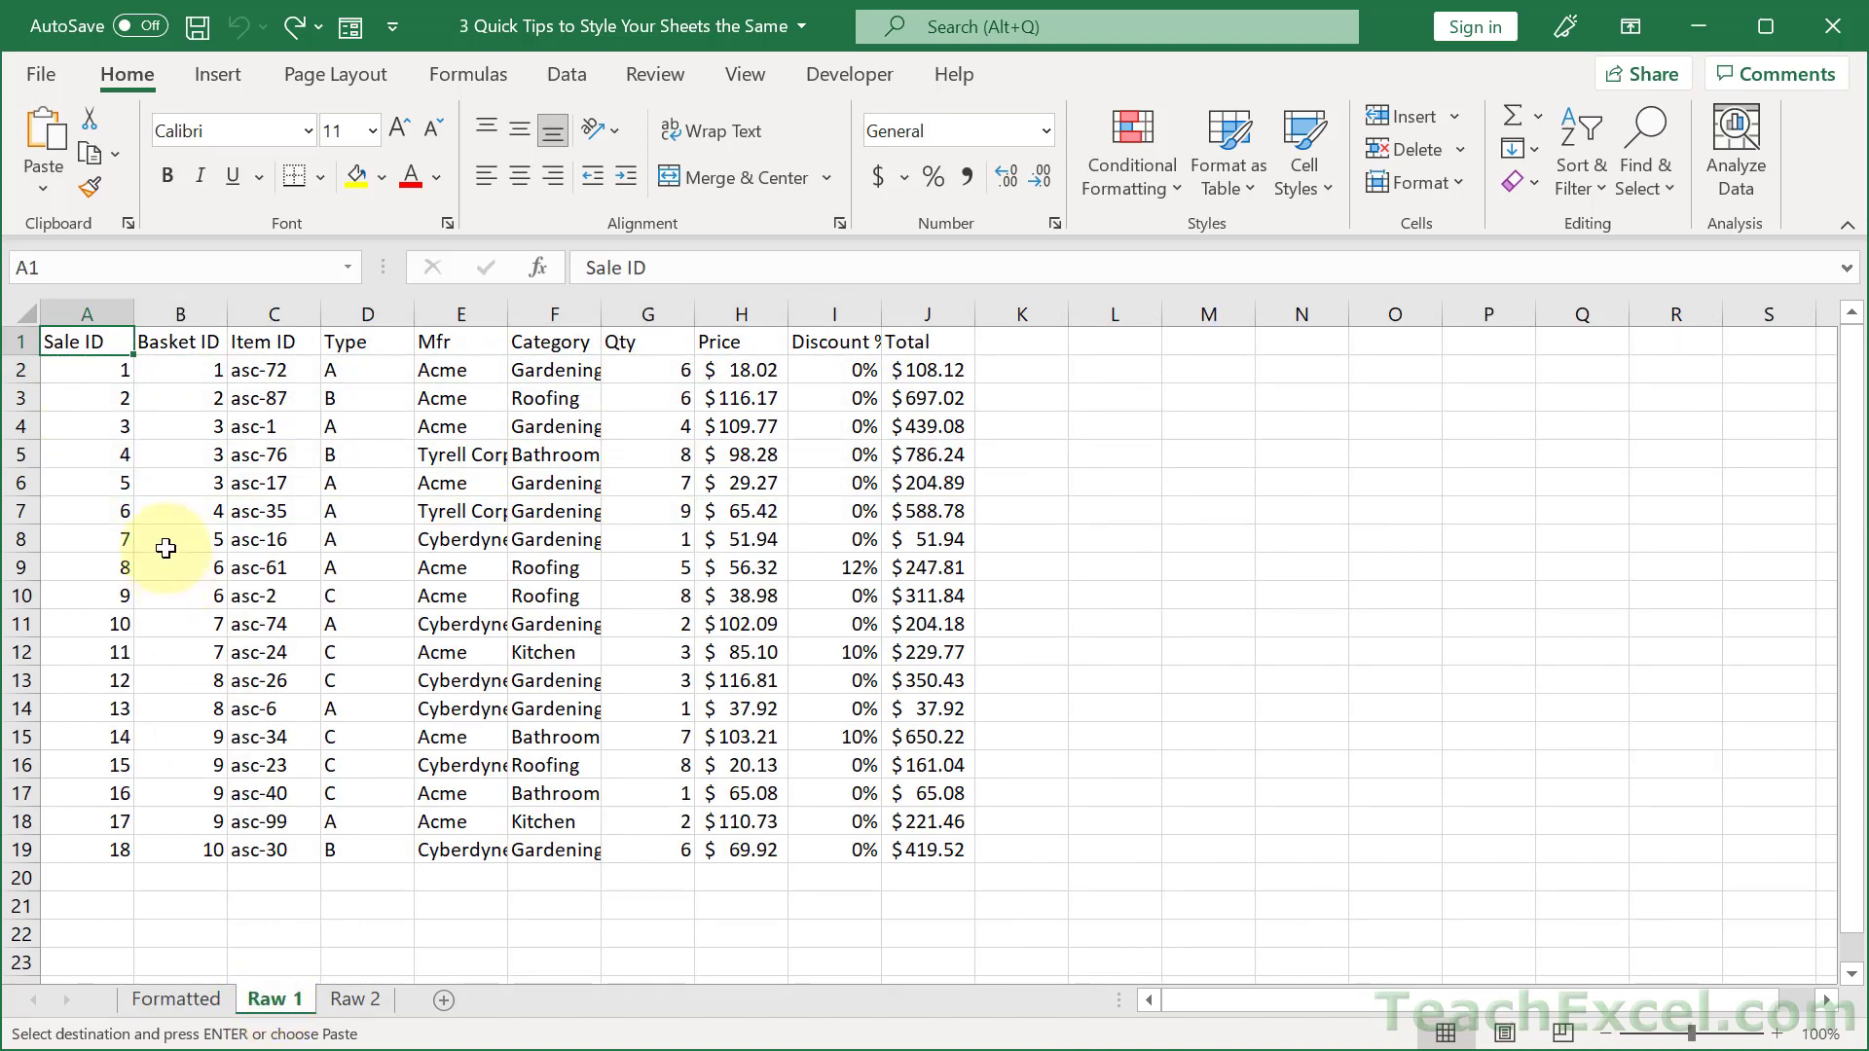
{"action": "left_click_drag", "start_coordinate": [126, 376], "coordinate": [905, 849]}
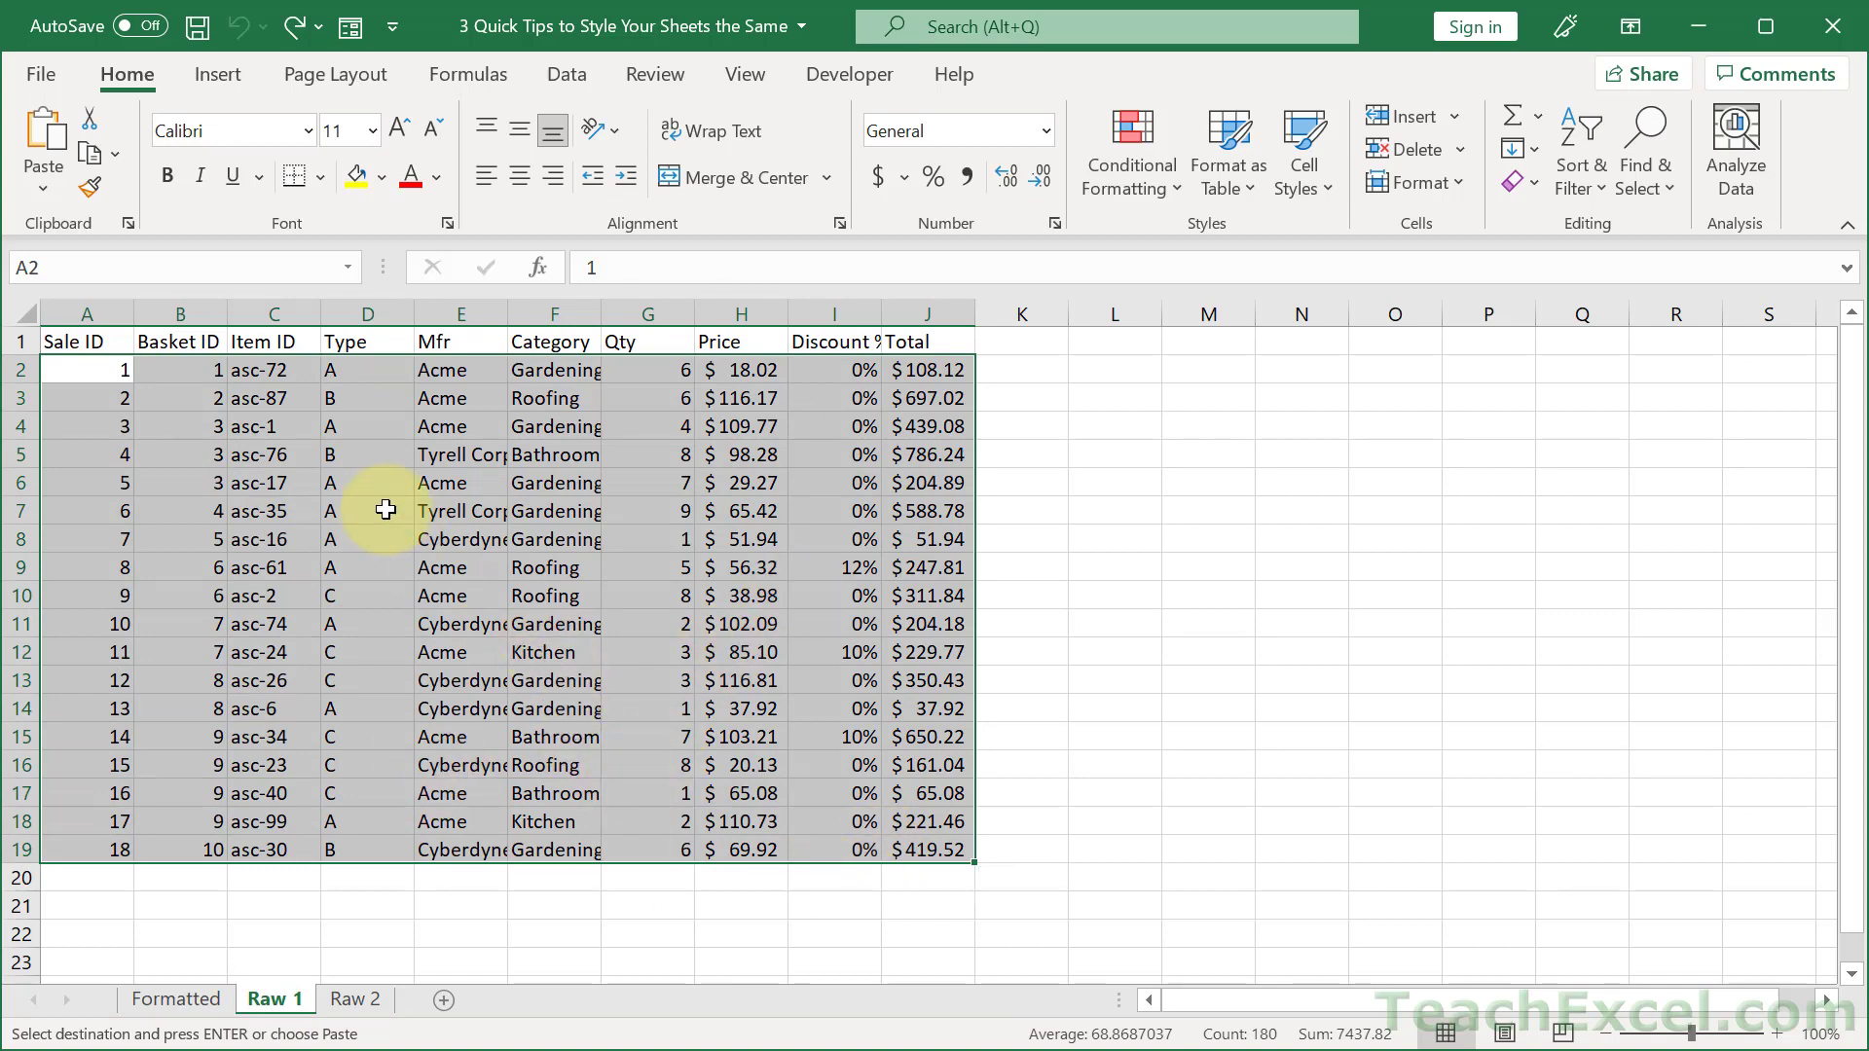
{"action": "left_click", "coordinate": [212, 1000]}
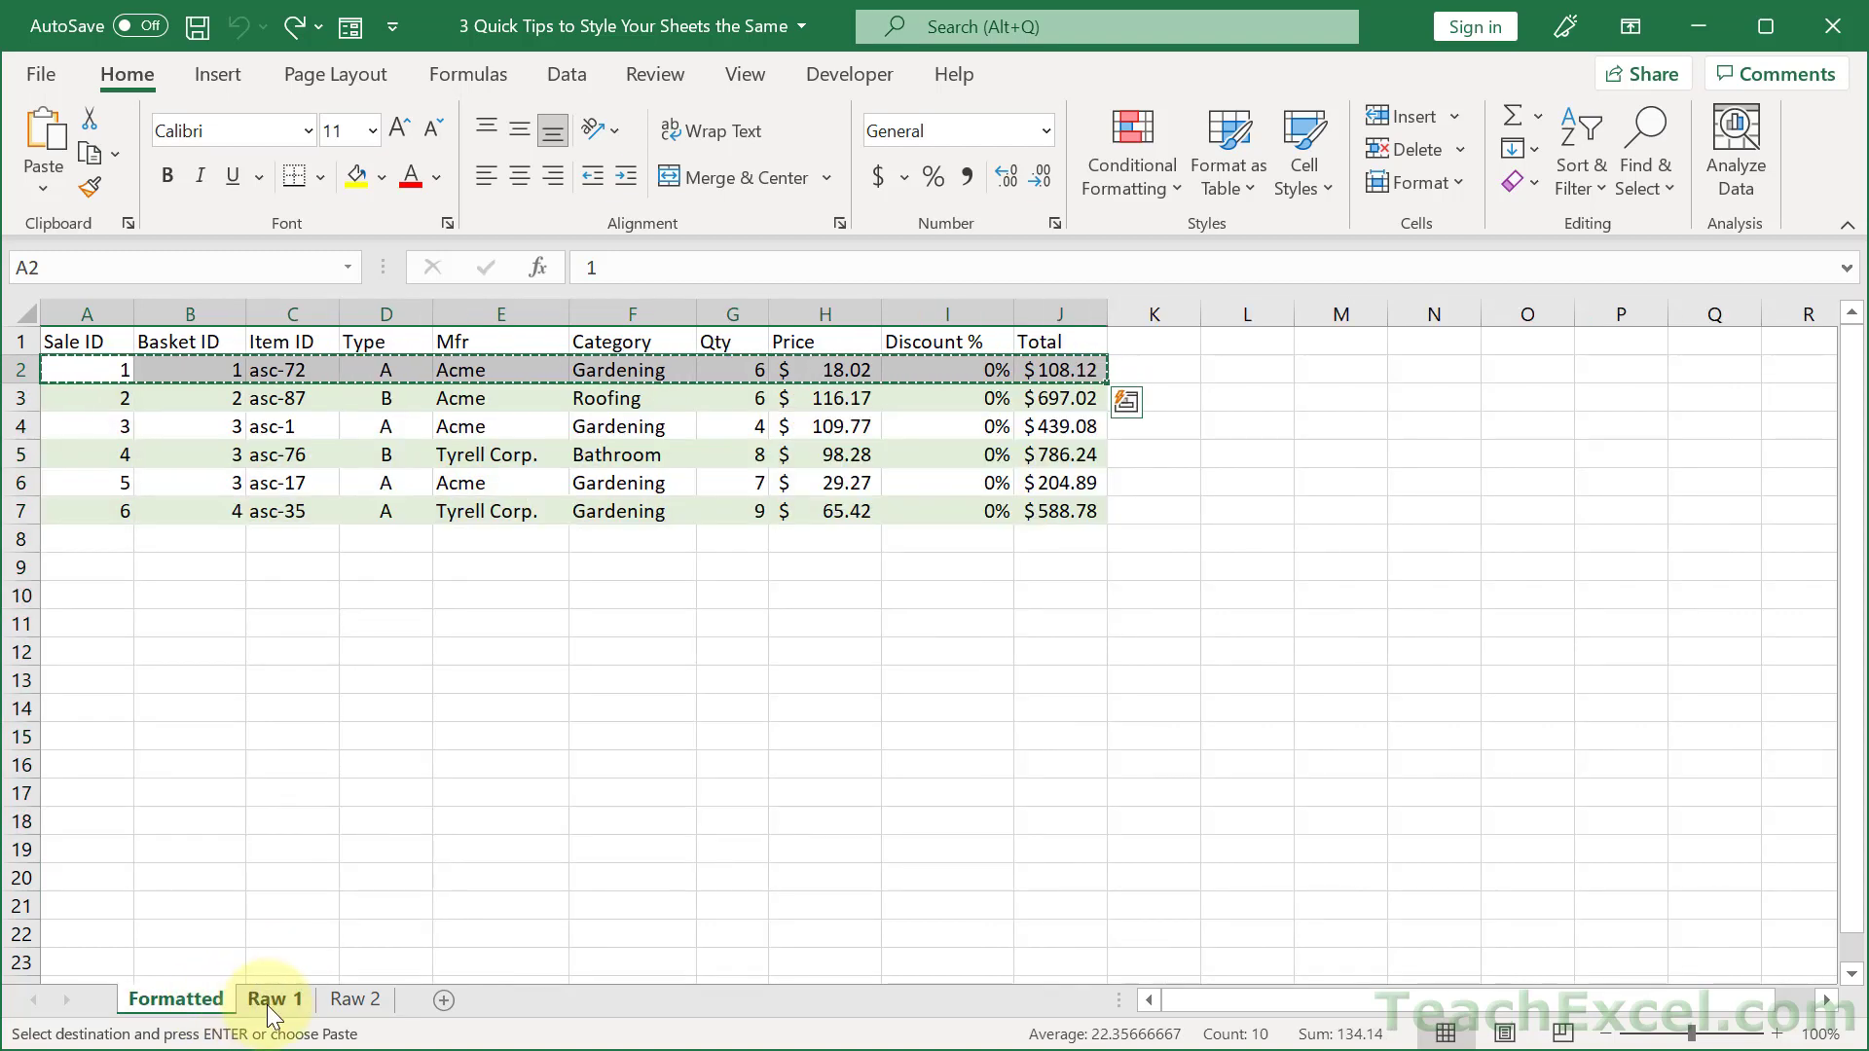
{"action": "left_click", "coordinate": [267, 1003]}
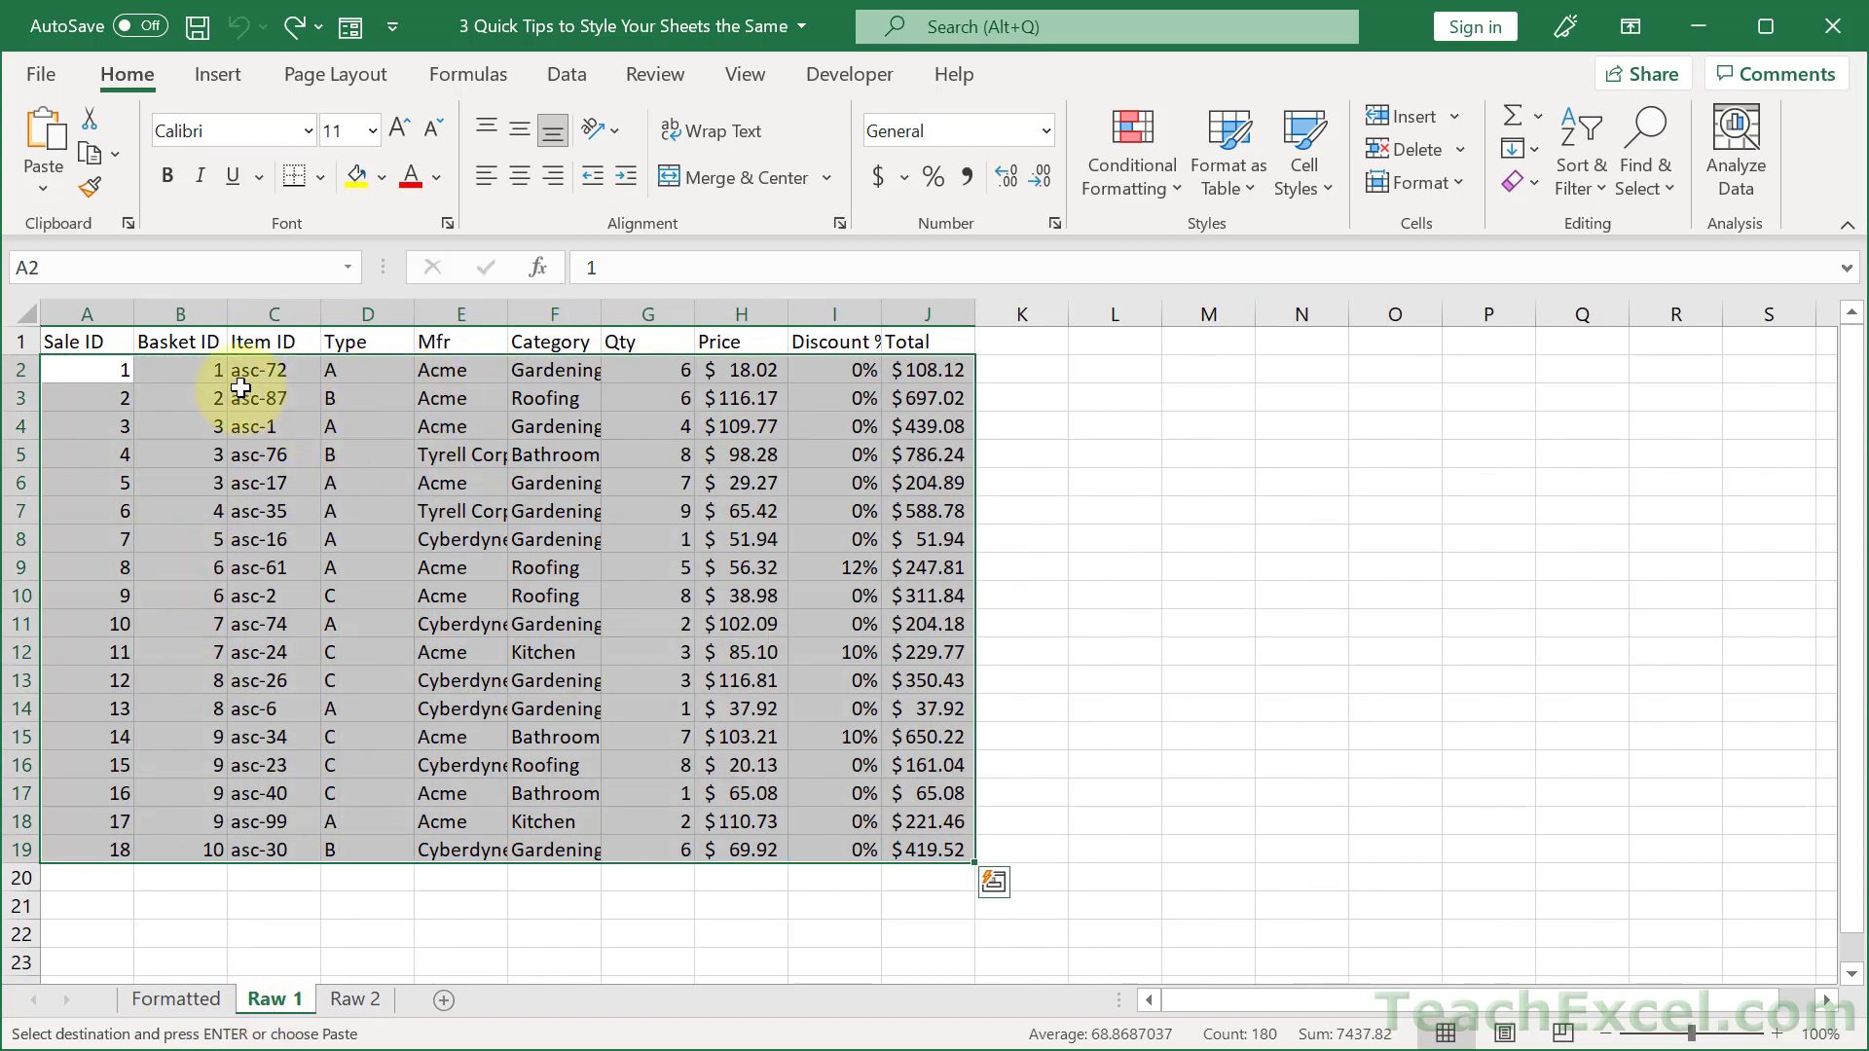
Bring up the full Paste Special dialog for the selected Raw 1 range A2:J19
{"action": "right_click", "coordinate": [238, 388]}
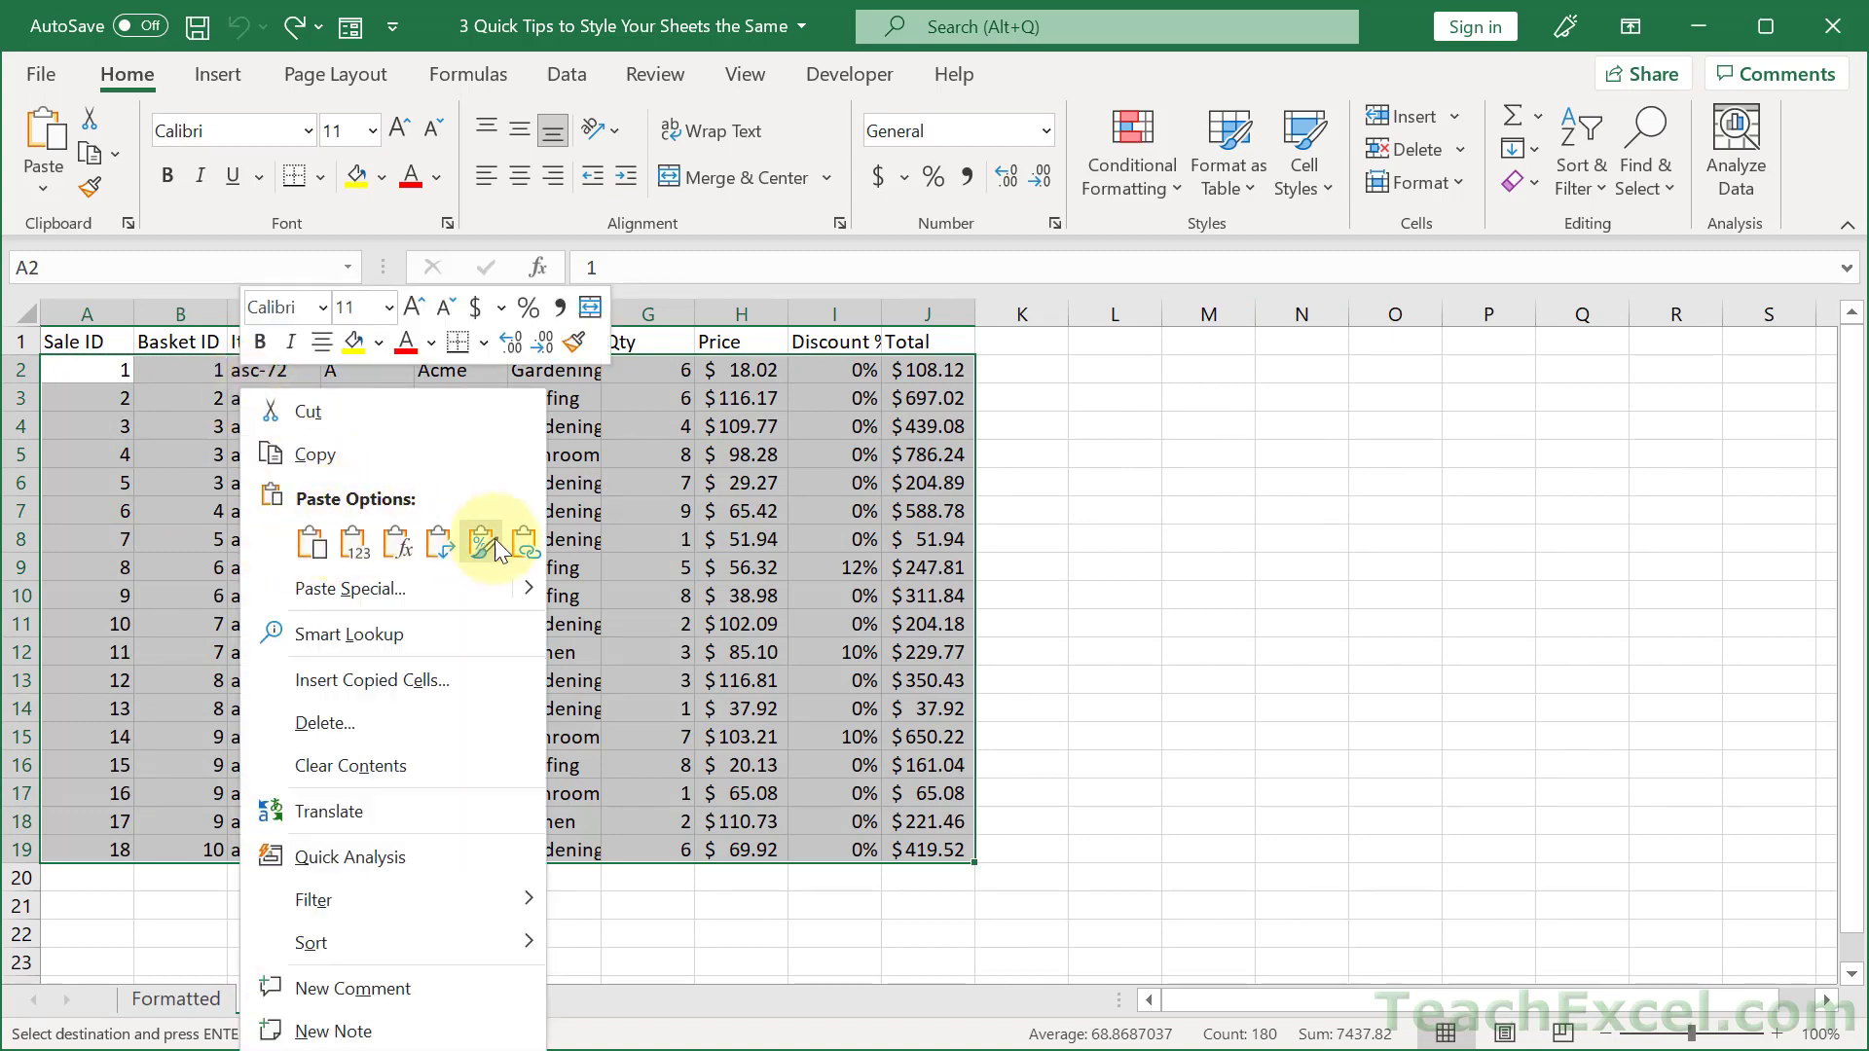
{"action": "mouse_move", "coordinate": [537, 597]}
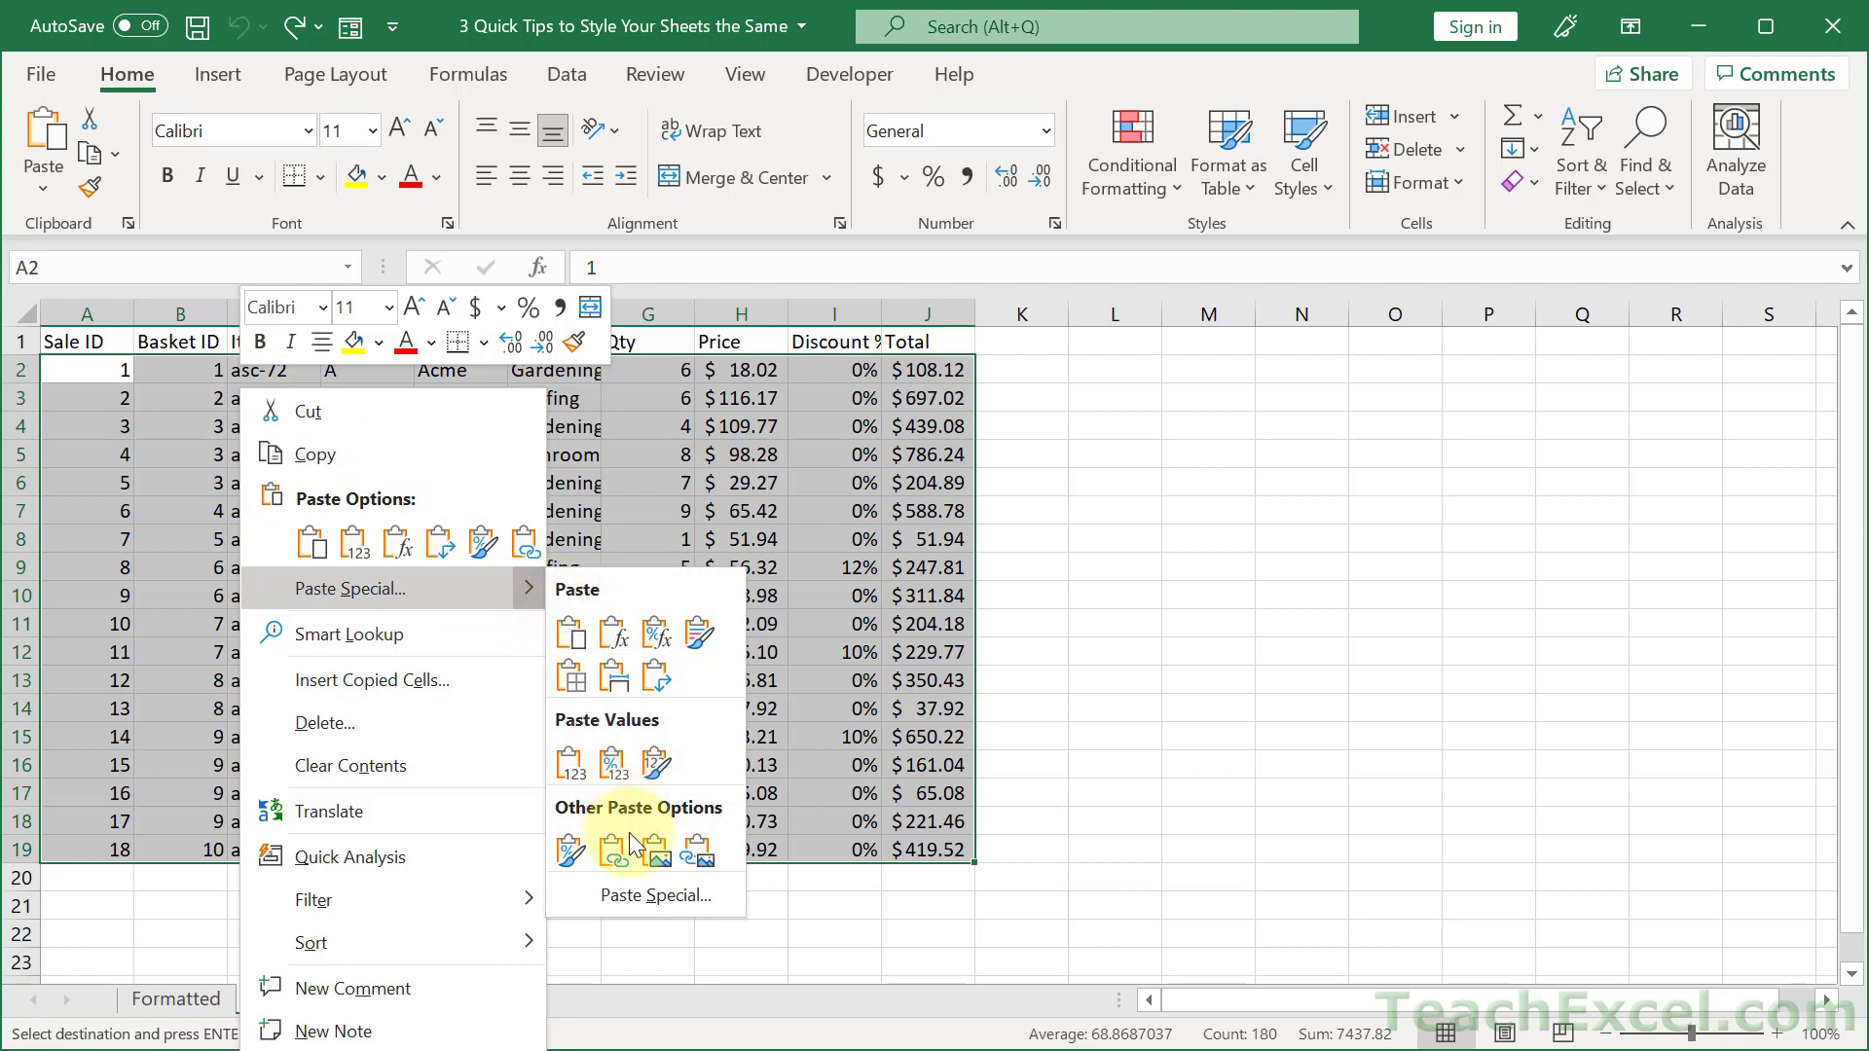
{"action": "left_click", "coordinate": [687, 892]}
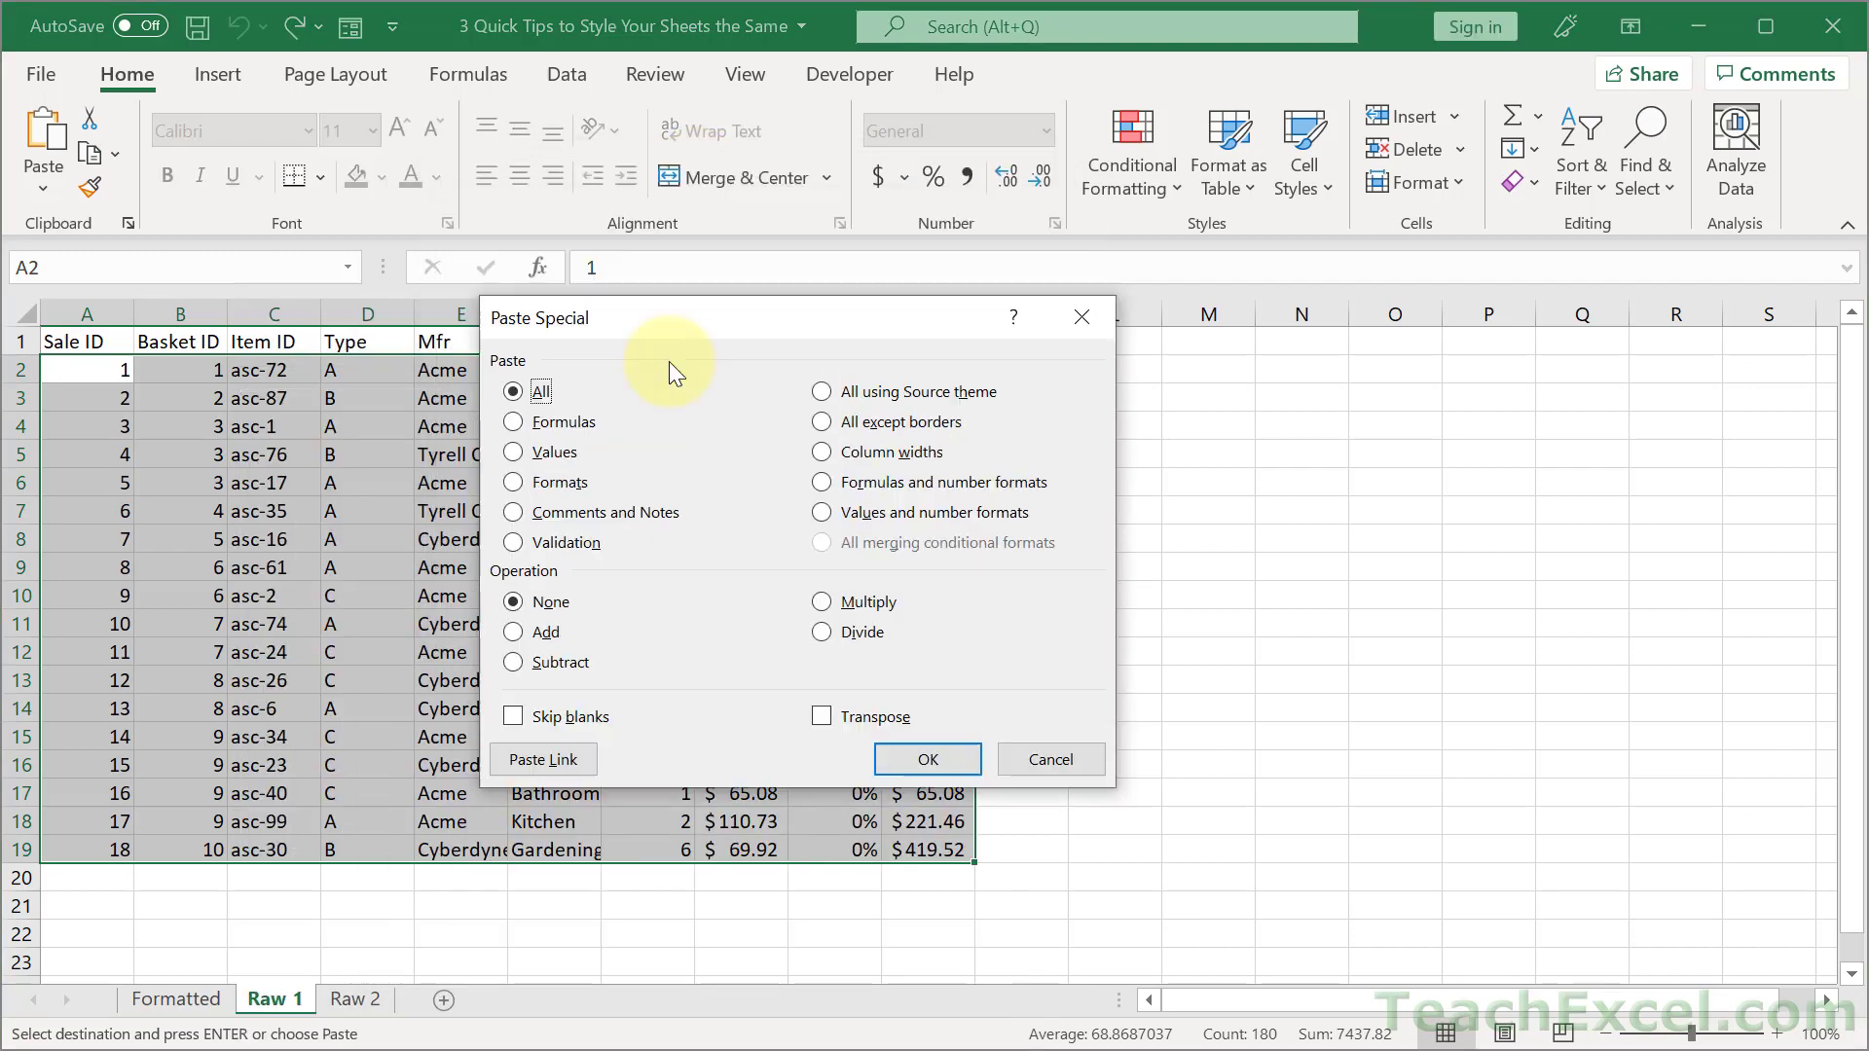
Paste only the Formatted row's formats onto Raw 1's A2:J19
{"action": "left_click", "coordinate": [570, 485]}
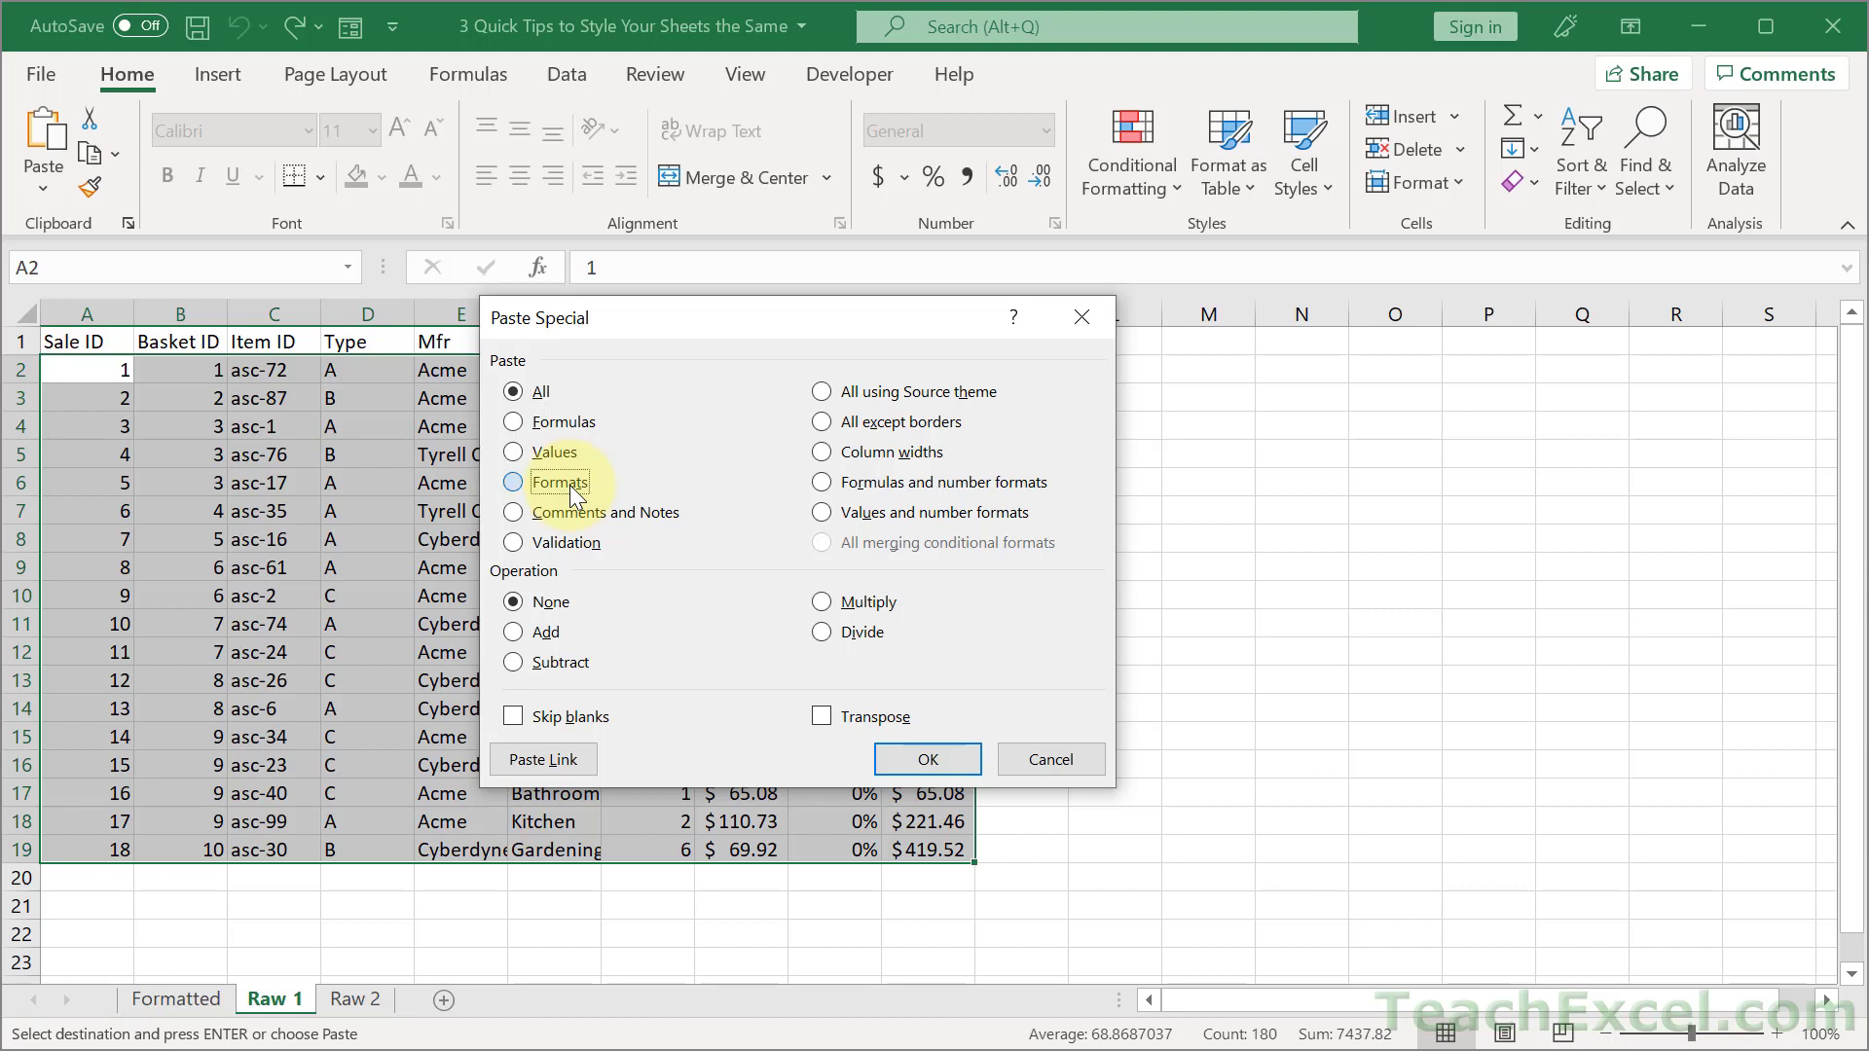
{"action": "left_click", "coordinate": [570, 546]}
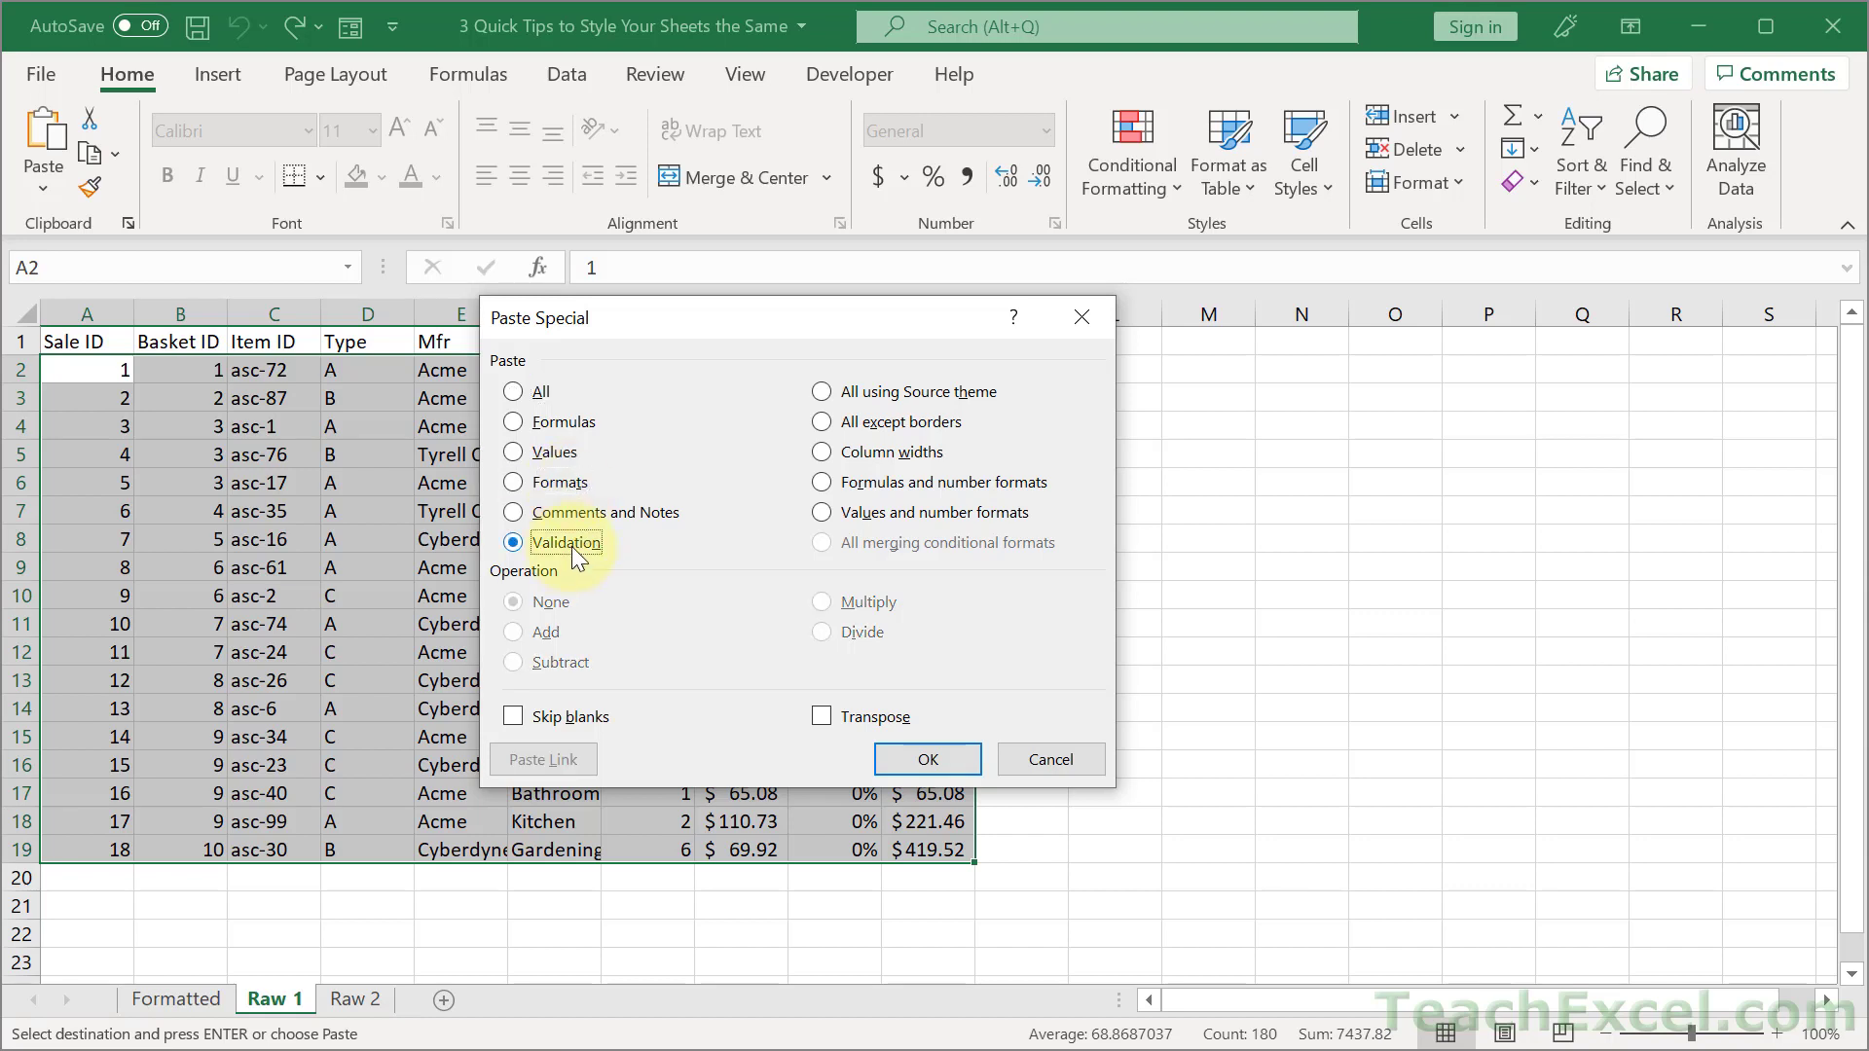
{"action": "left_click", "coordinate": [918, 465]}
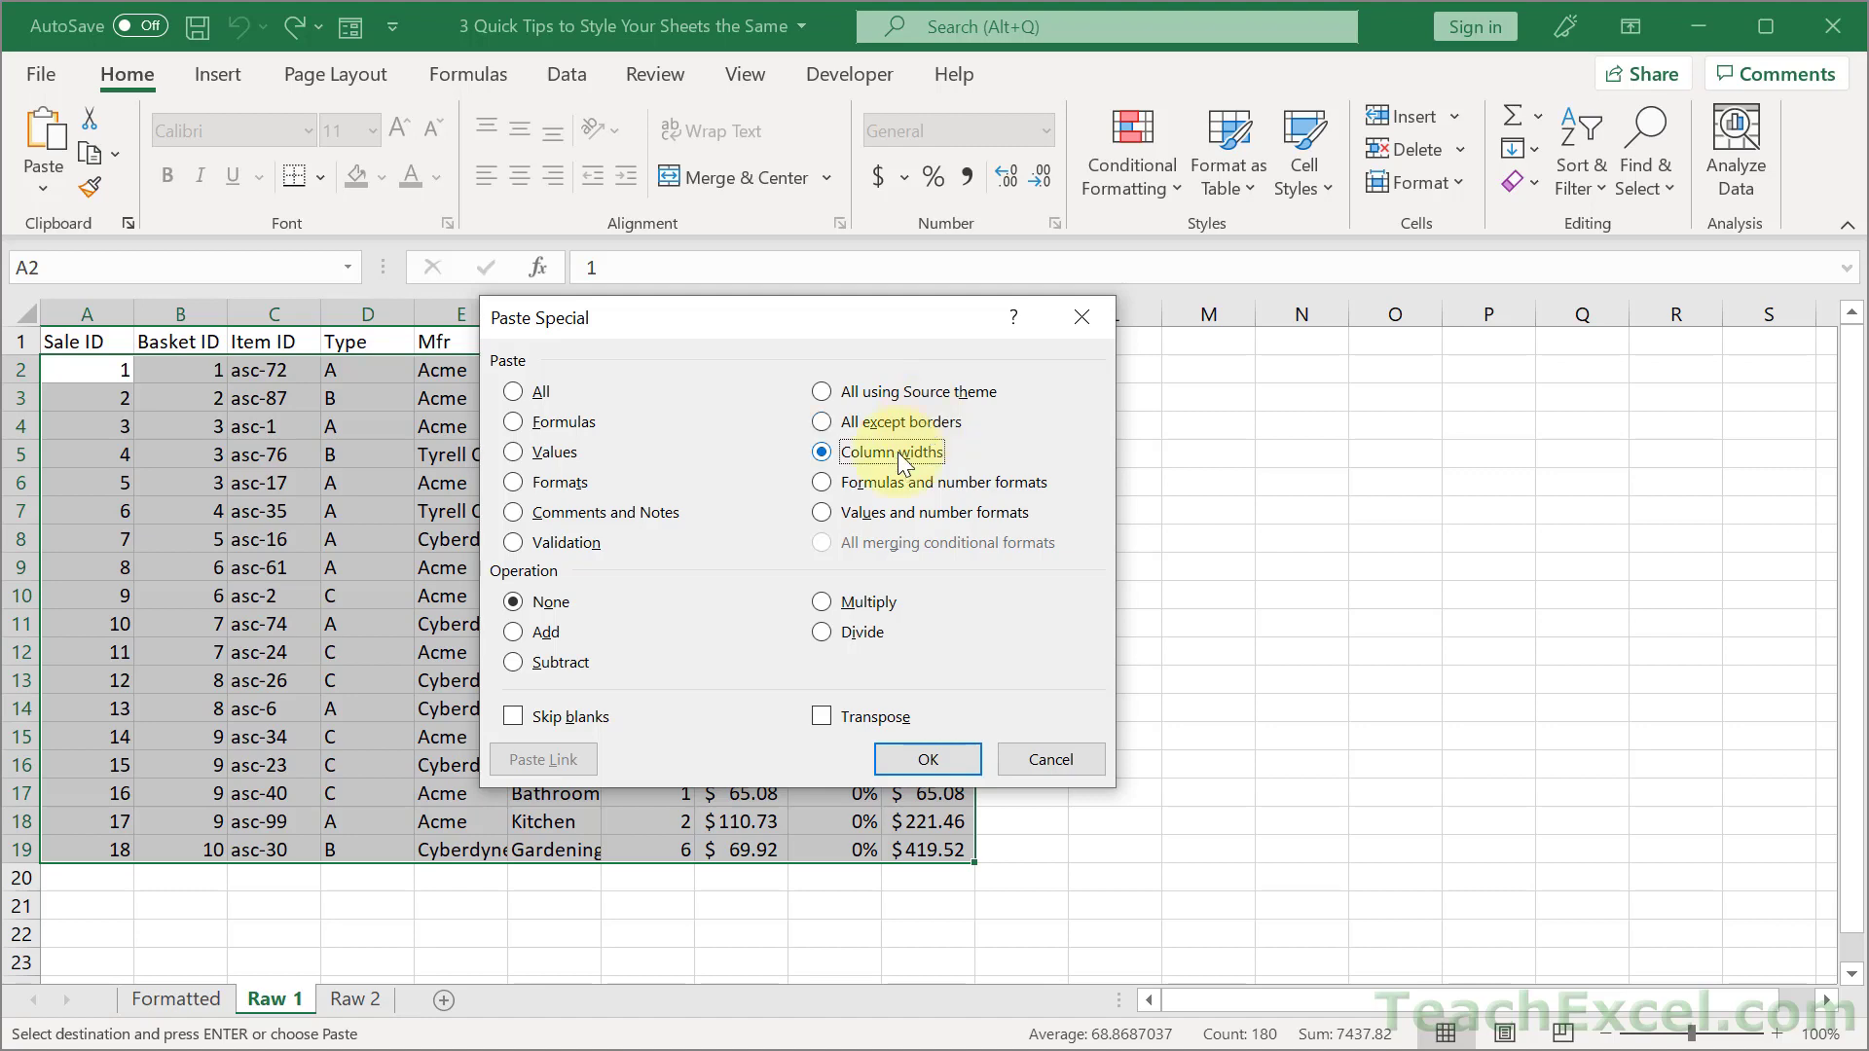
{"action": "left_click", "coordinate": [553, 482]}
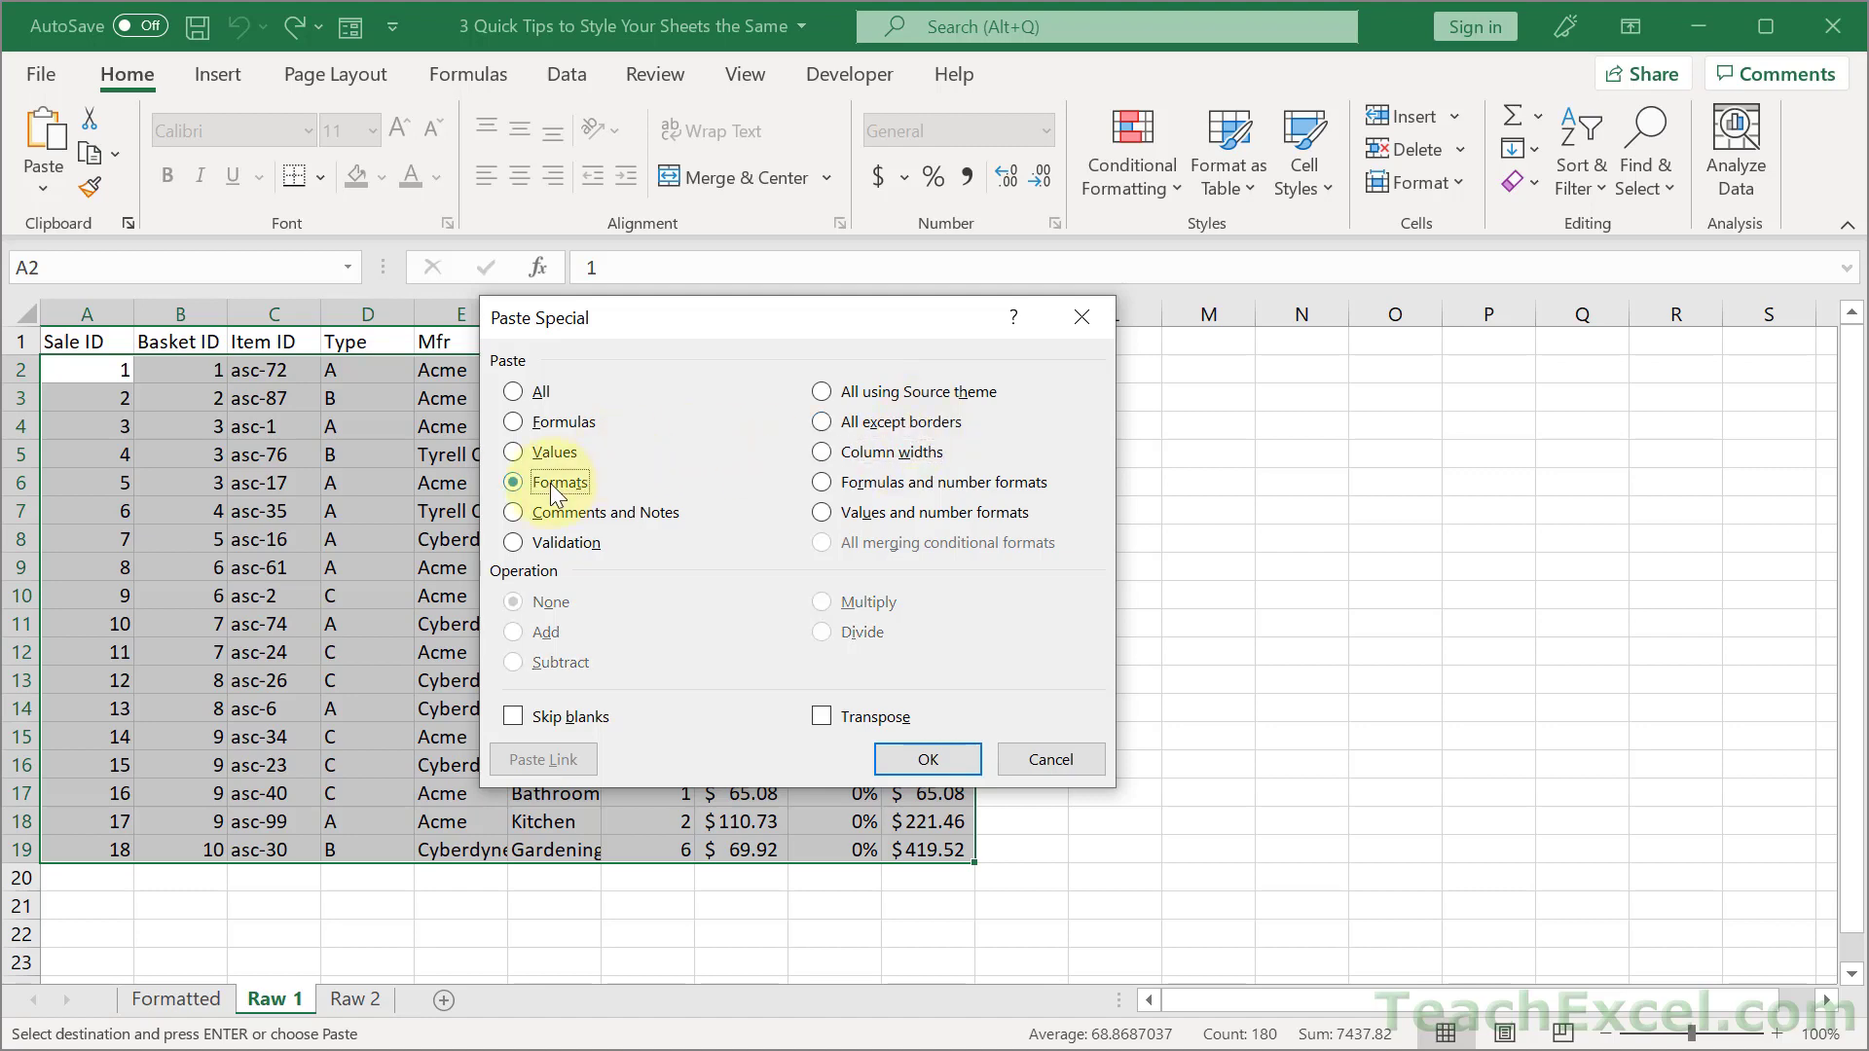
{"action": "left_click", "coordinate": [898, 758]}
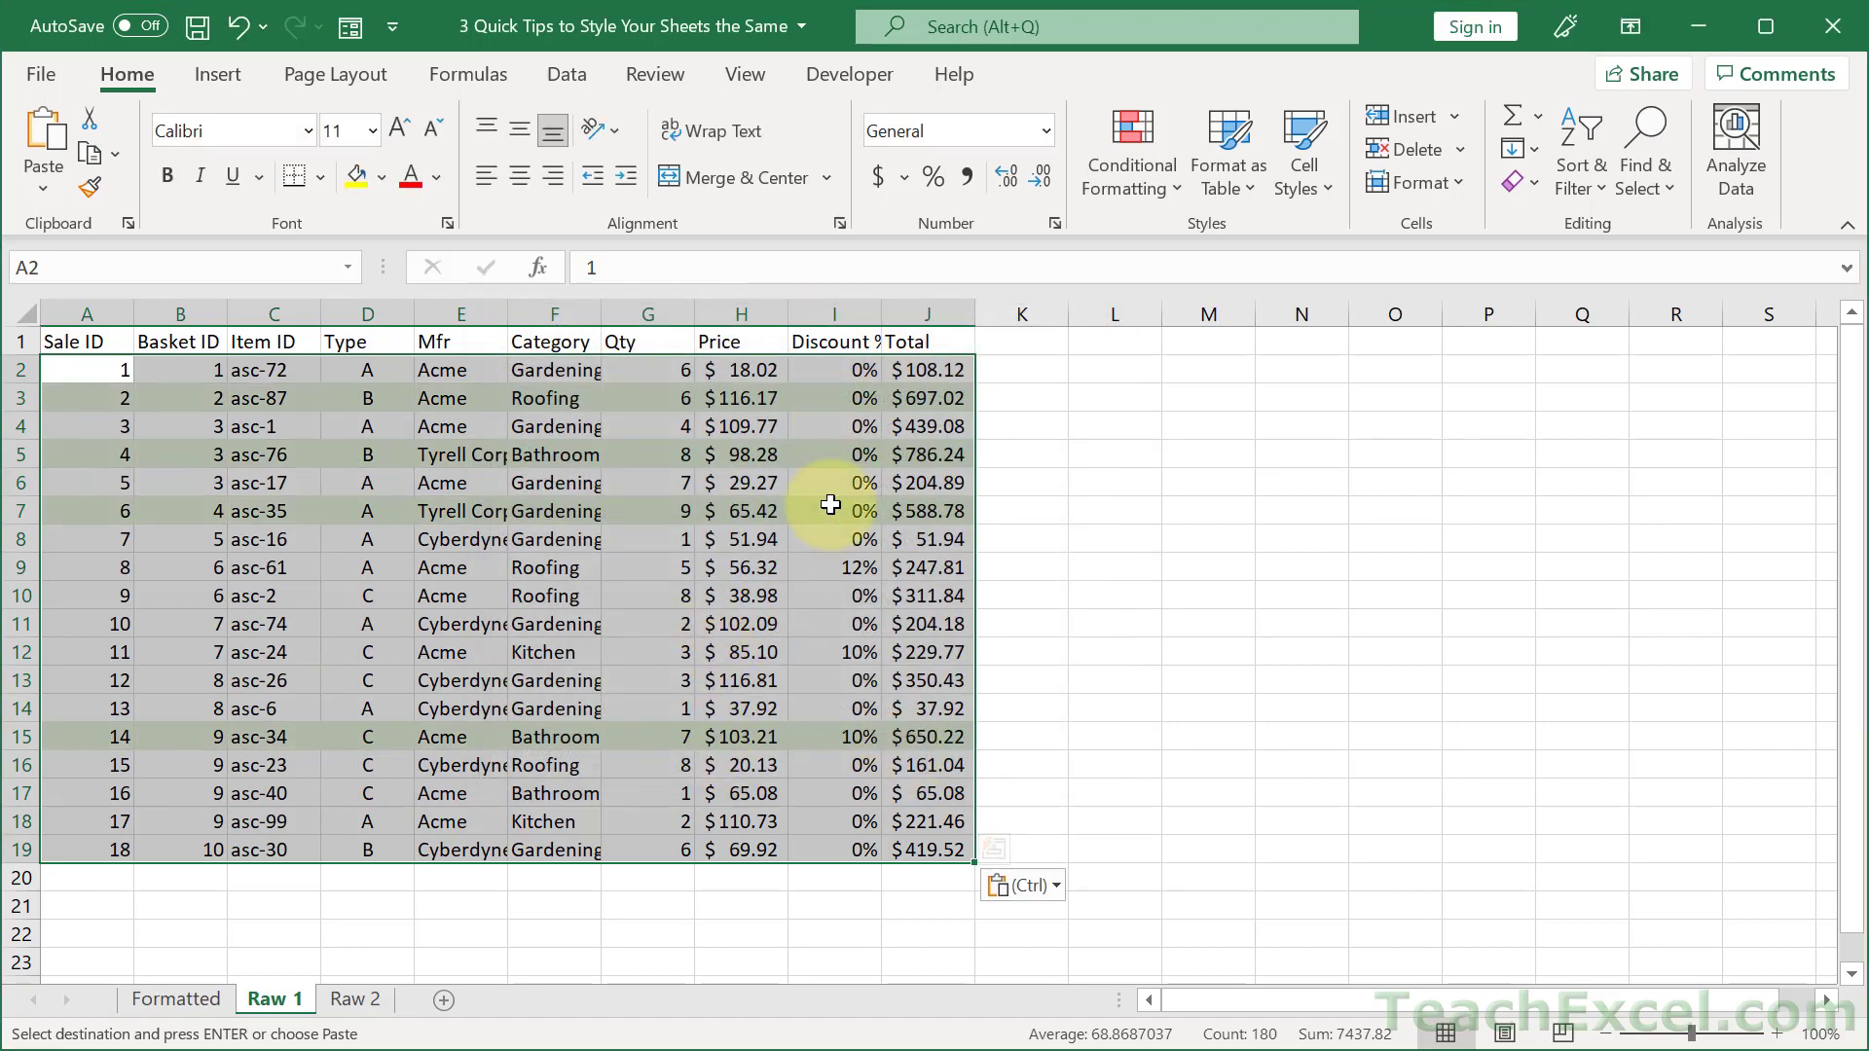
{"action": "left_click", "coordinate": [919, 367]}
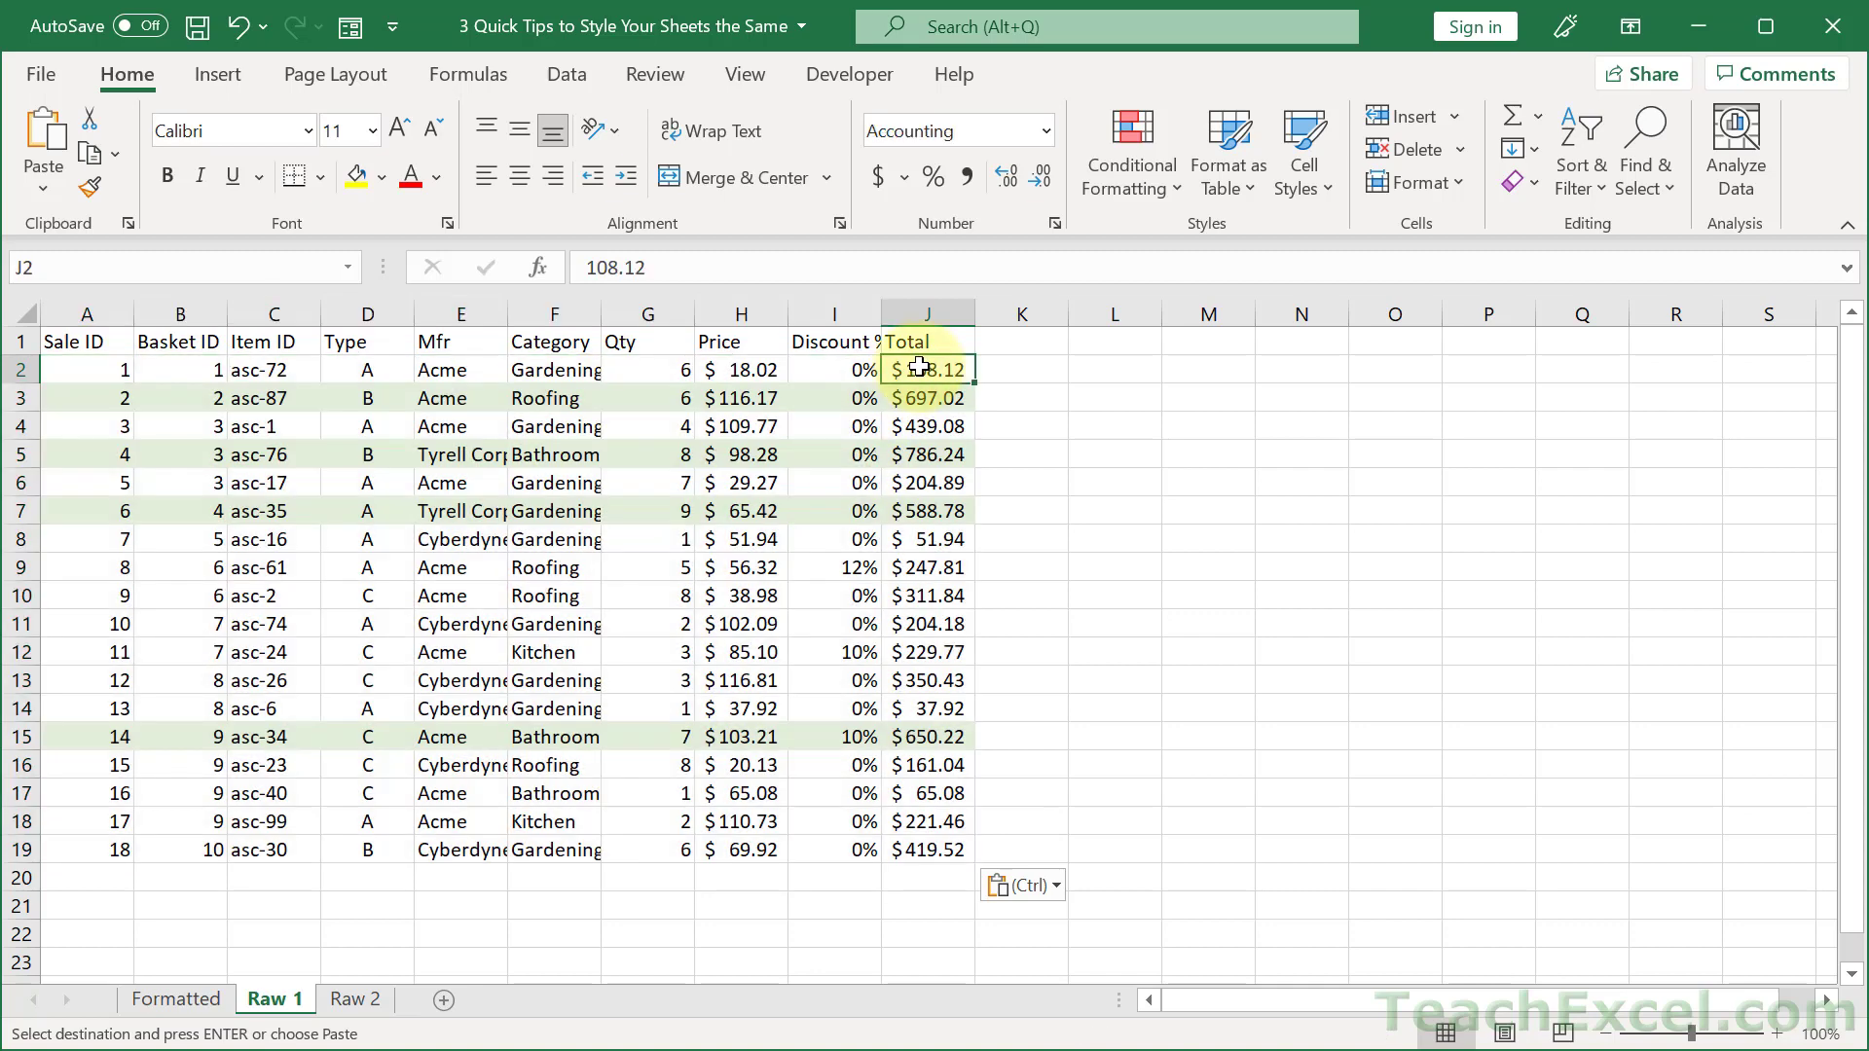
{"action": "type", "text": "550"}
{"action": "key", "text": "Return"}
{"action": "key", "text": "ctrl+z"}
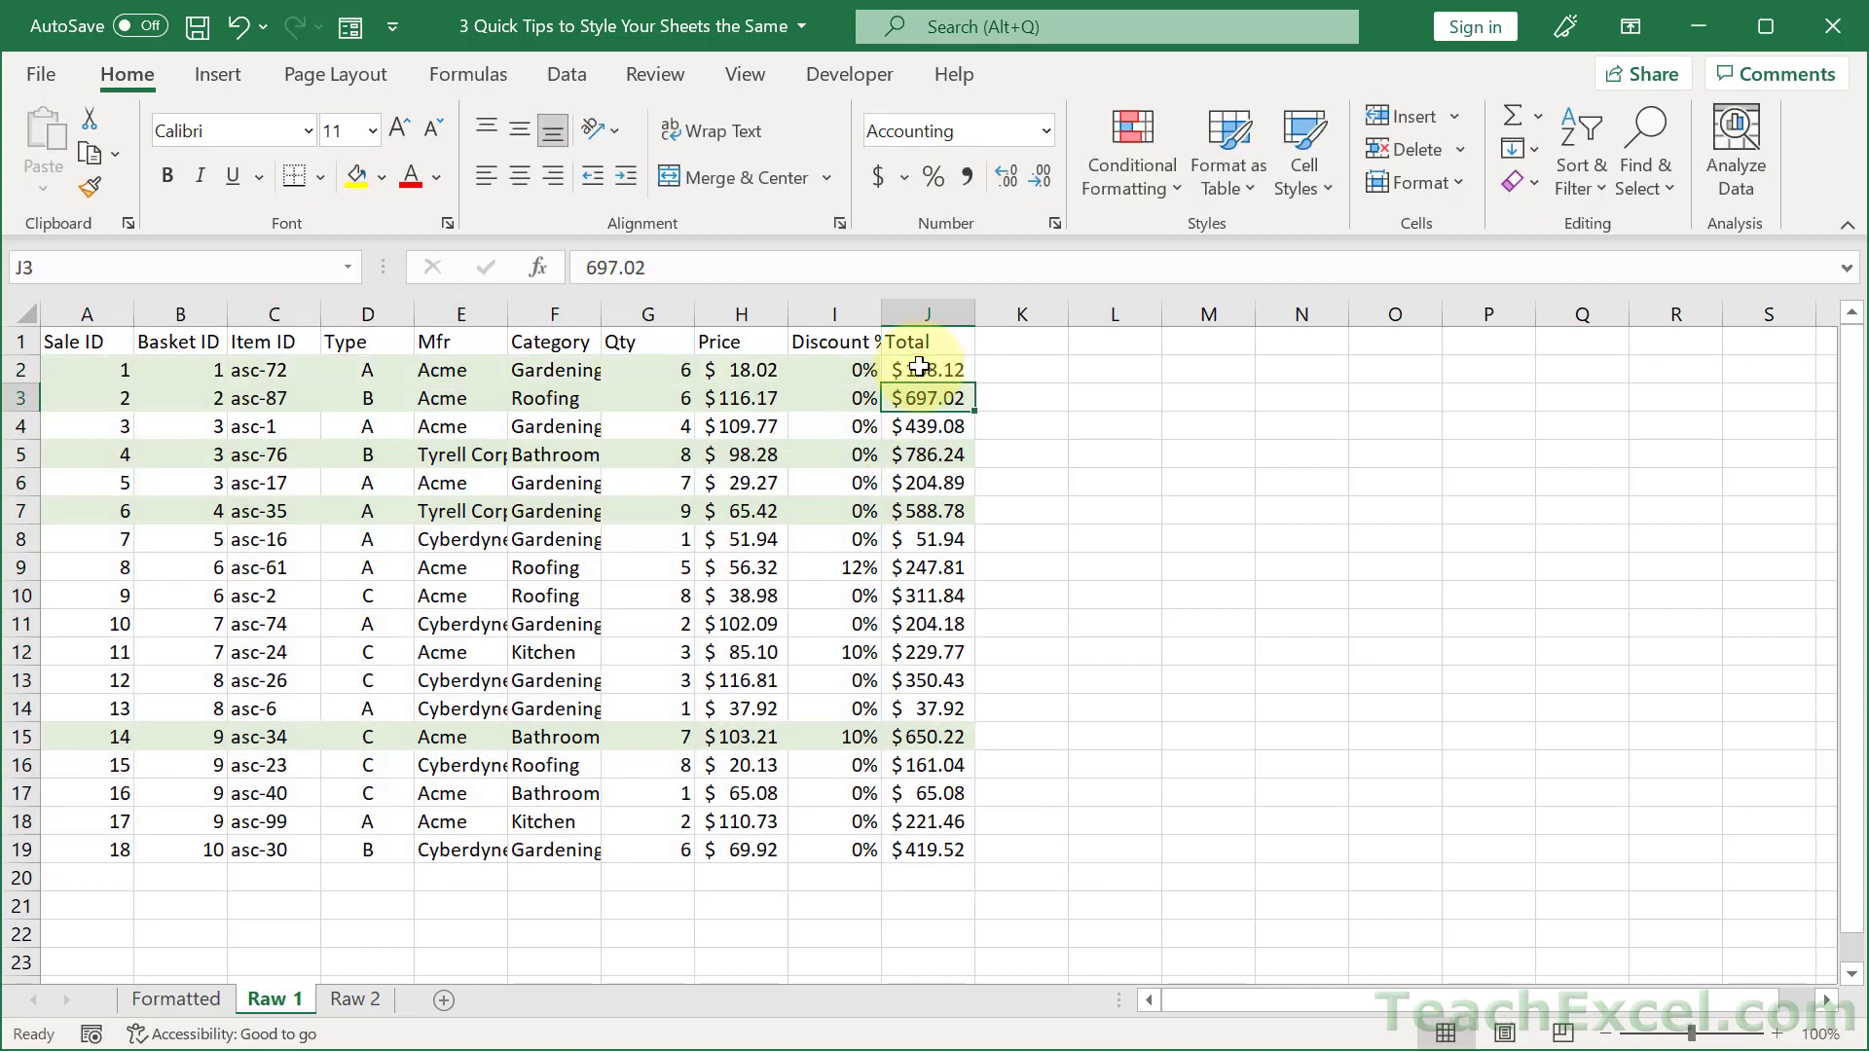
{"action": "left_click", "coordinate": [464, 429]}
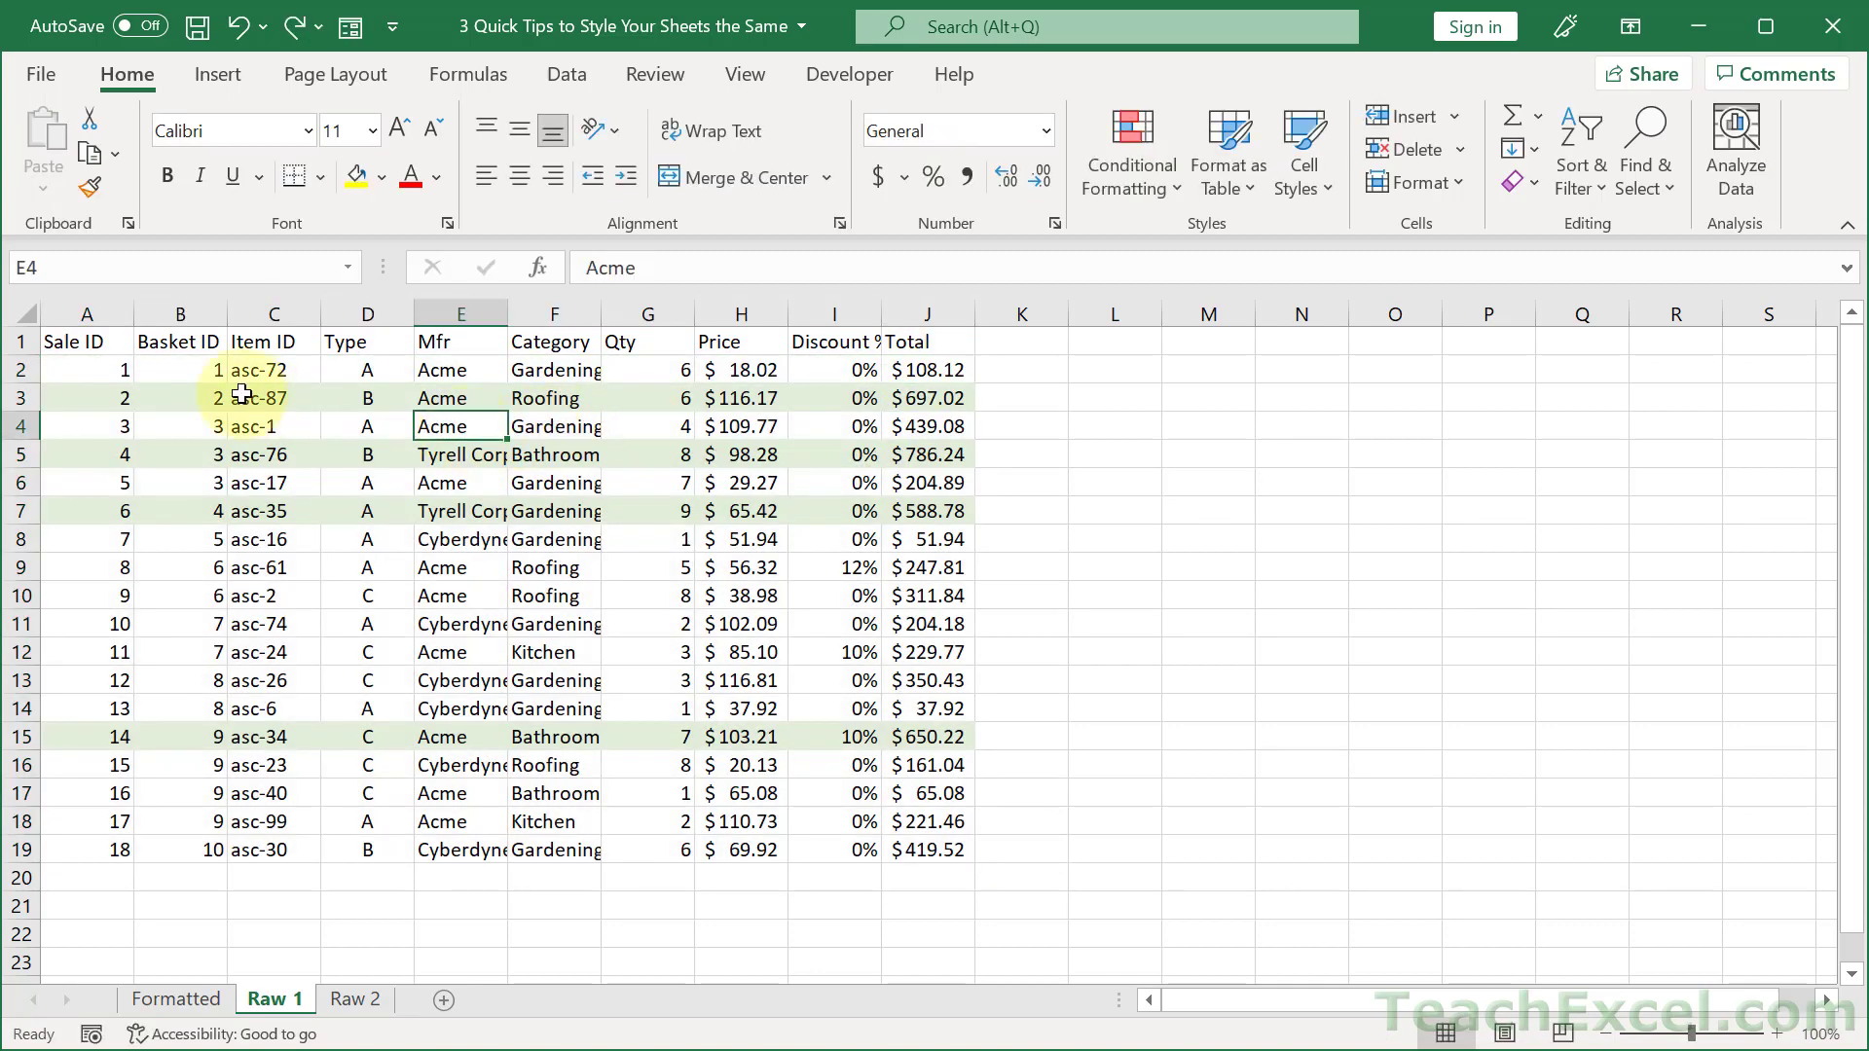
{"action": "left_click_drag", "start_coordinate": [87, 370], "coordinate": [925, 850]}
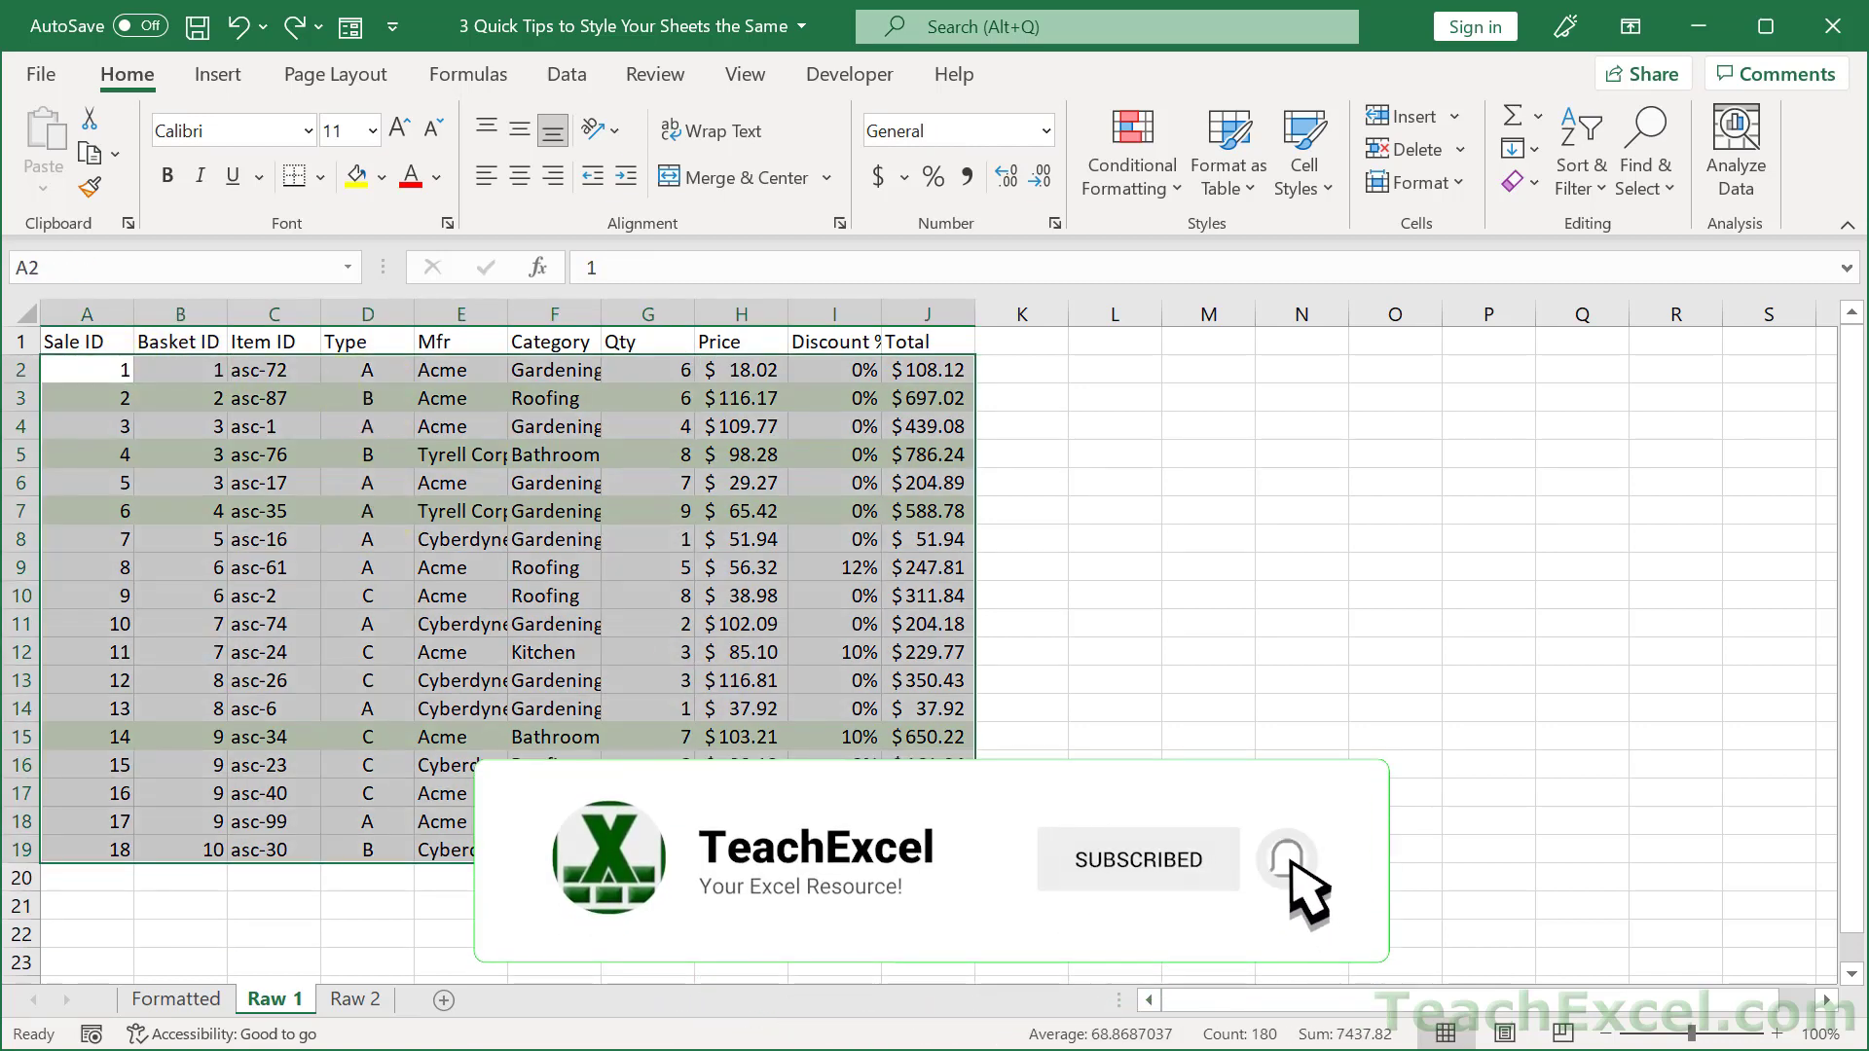
{"action": "key", "text": "ctrl+Page_Up"}
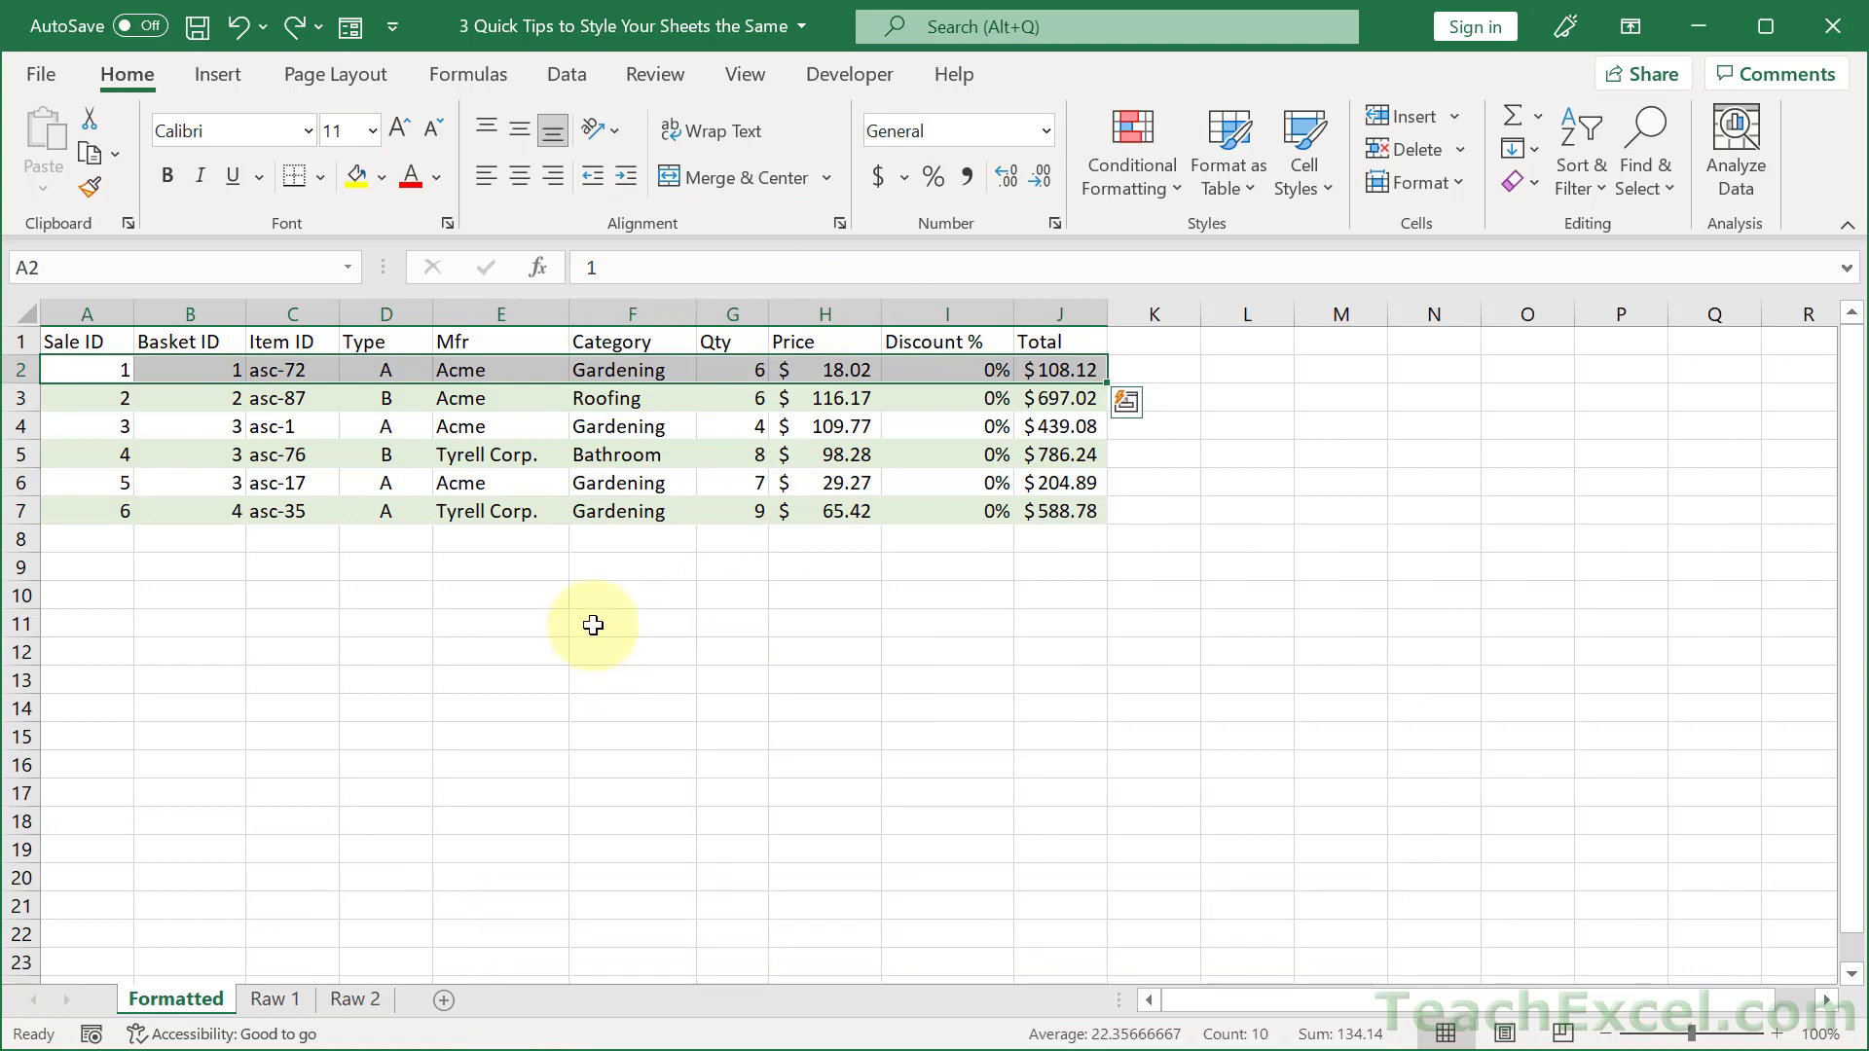
Copy Formatted row A2:J2 and paste only its validation rules onto Raw 1's data
{"action": "key", "text": "ctrl+c"}
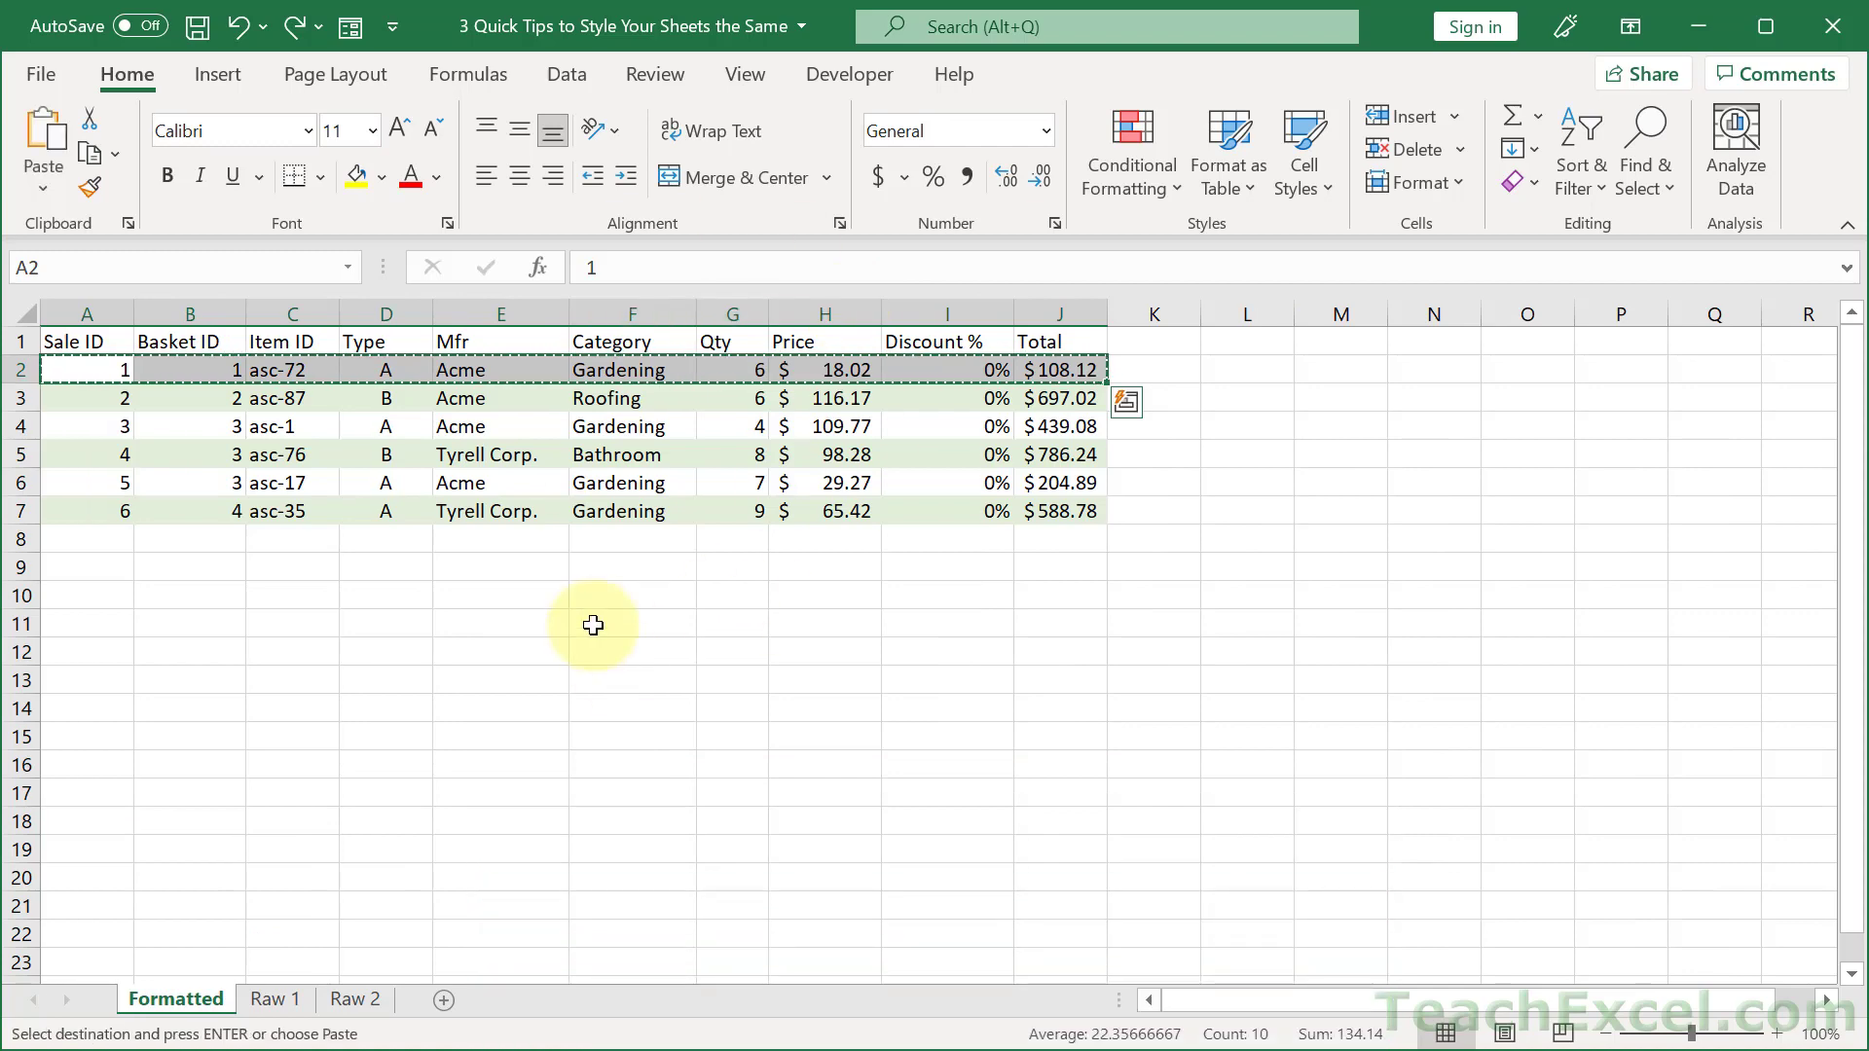
{"action": "key", "text": "ctrl+Page_Down"}
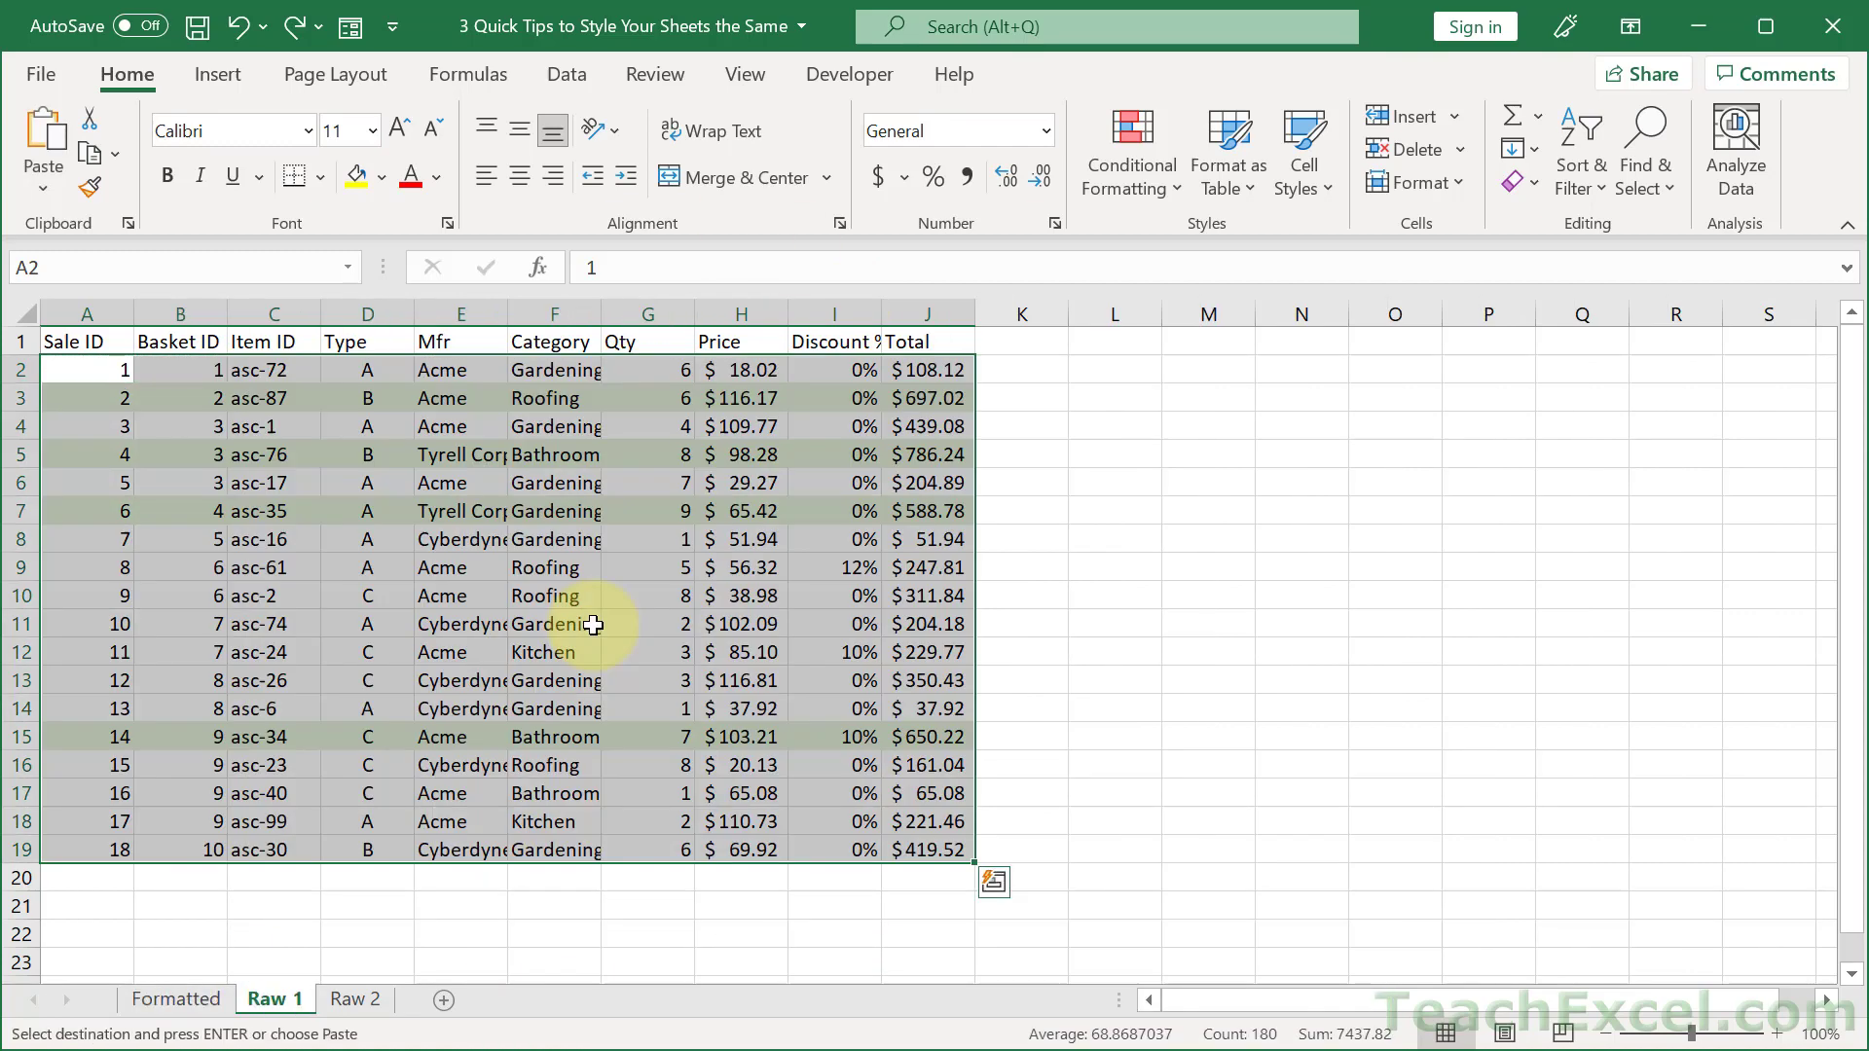
{"action": "right_click", "coordinate": [292, 393]}
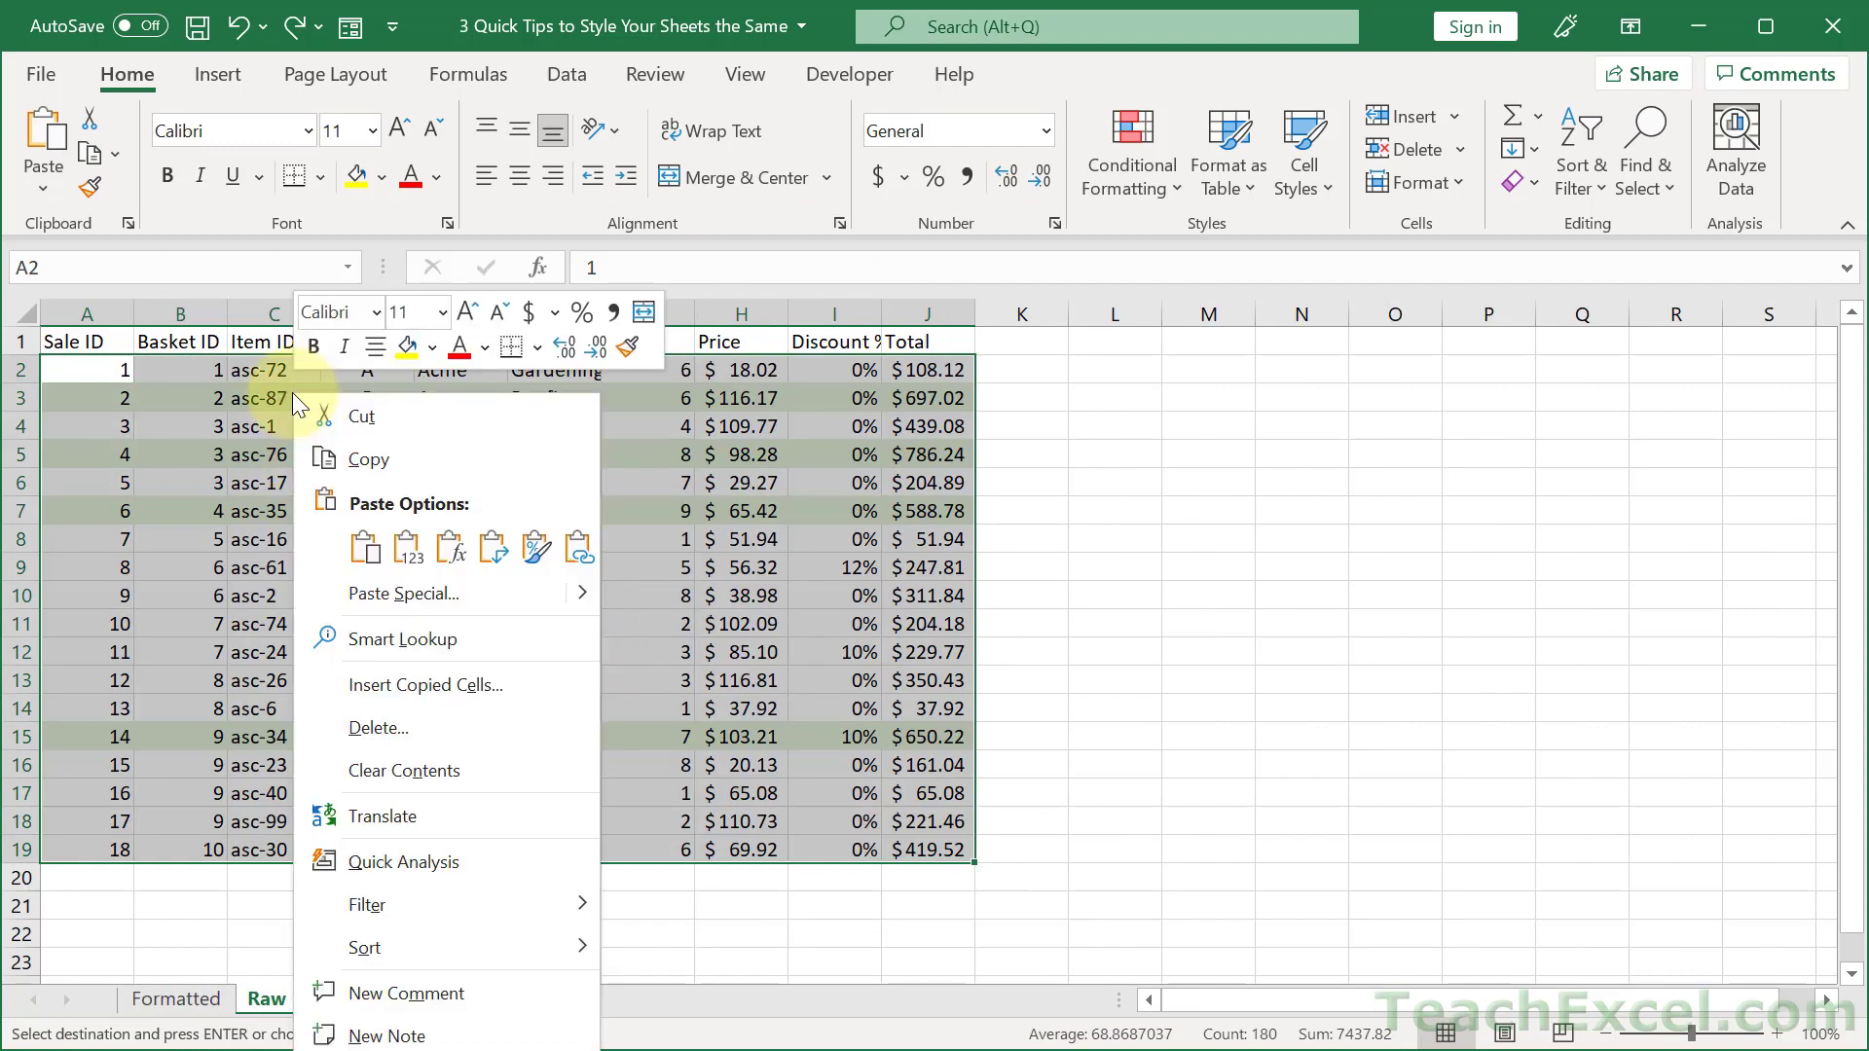
{"action": "left_click", "coordinate": [452, 594]}
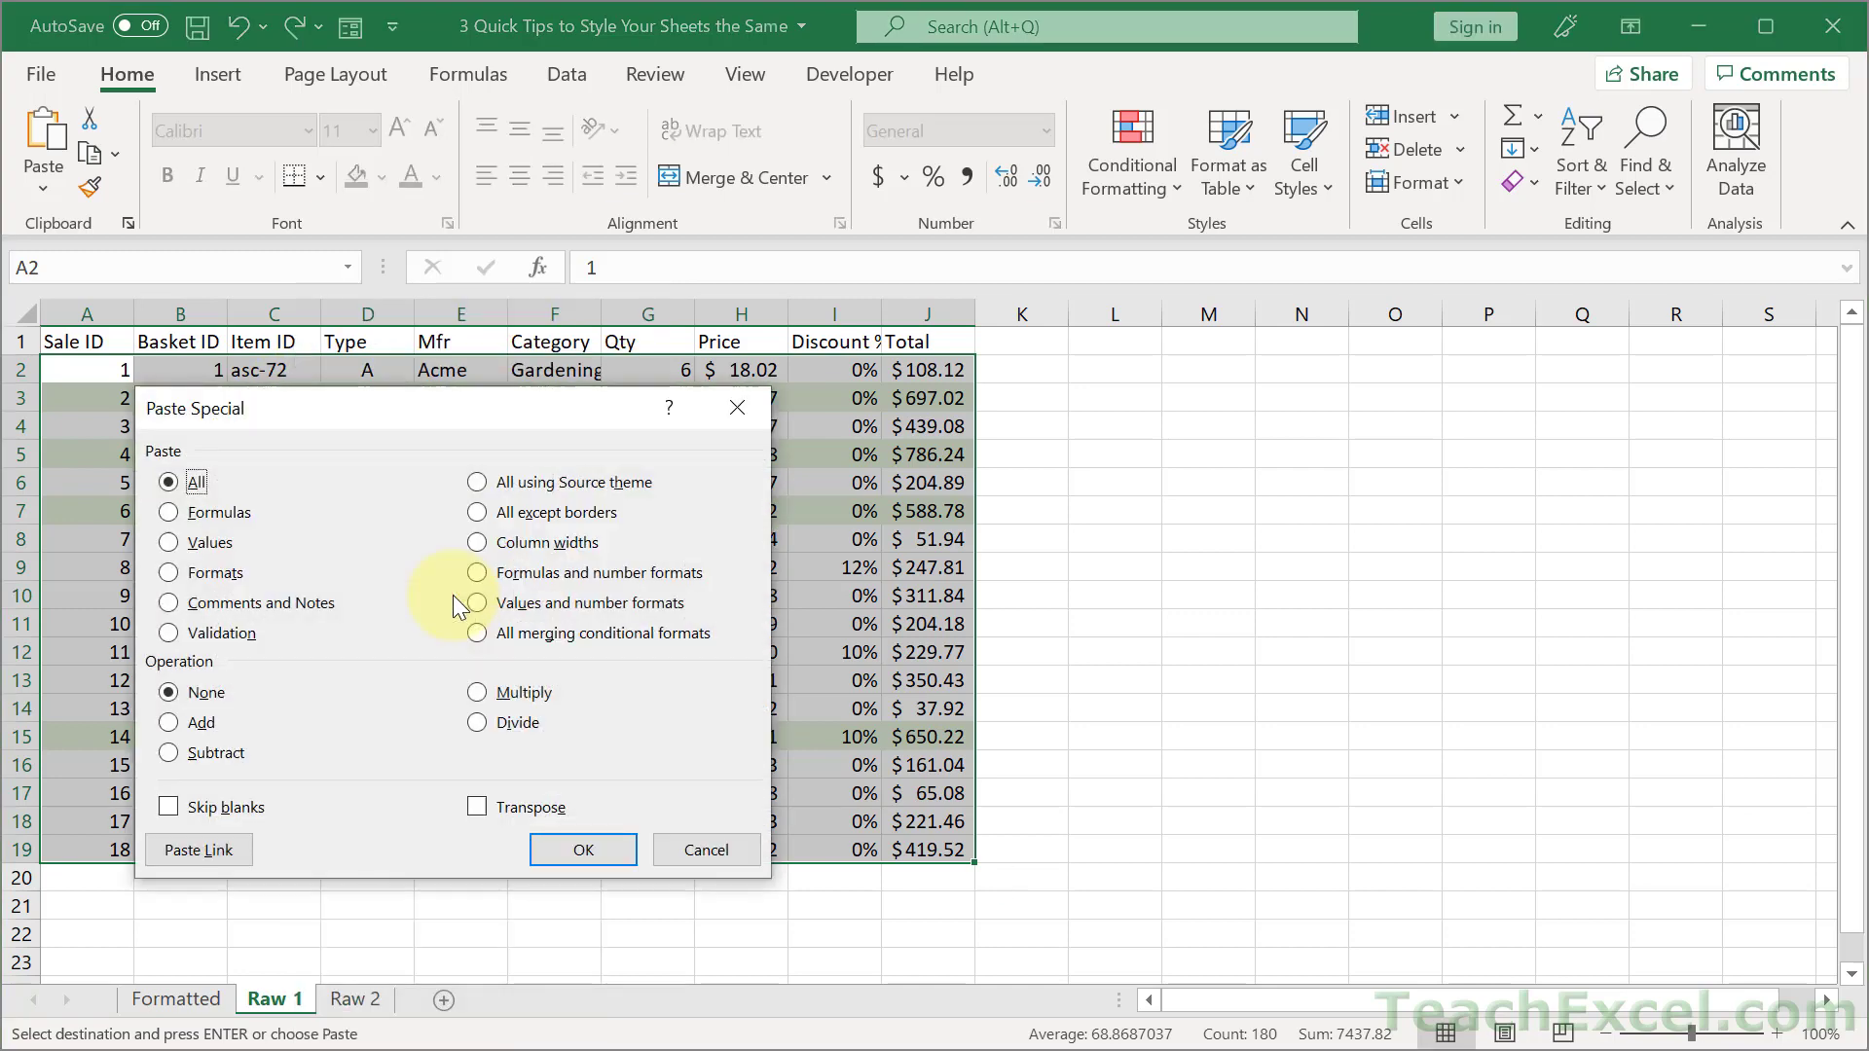
{"action": "left_click", "coordinate": [216, 633]}
{"action": "left_click", "coordinate": [593, 842]}
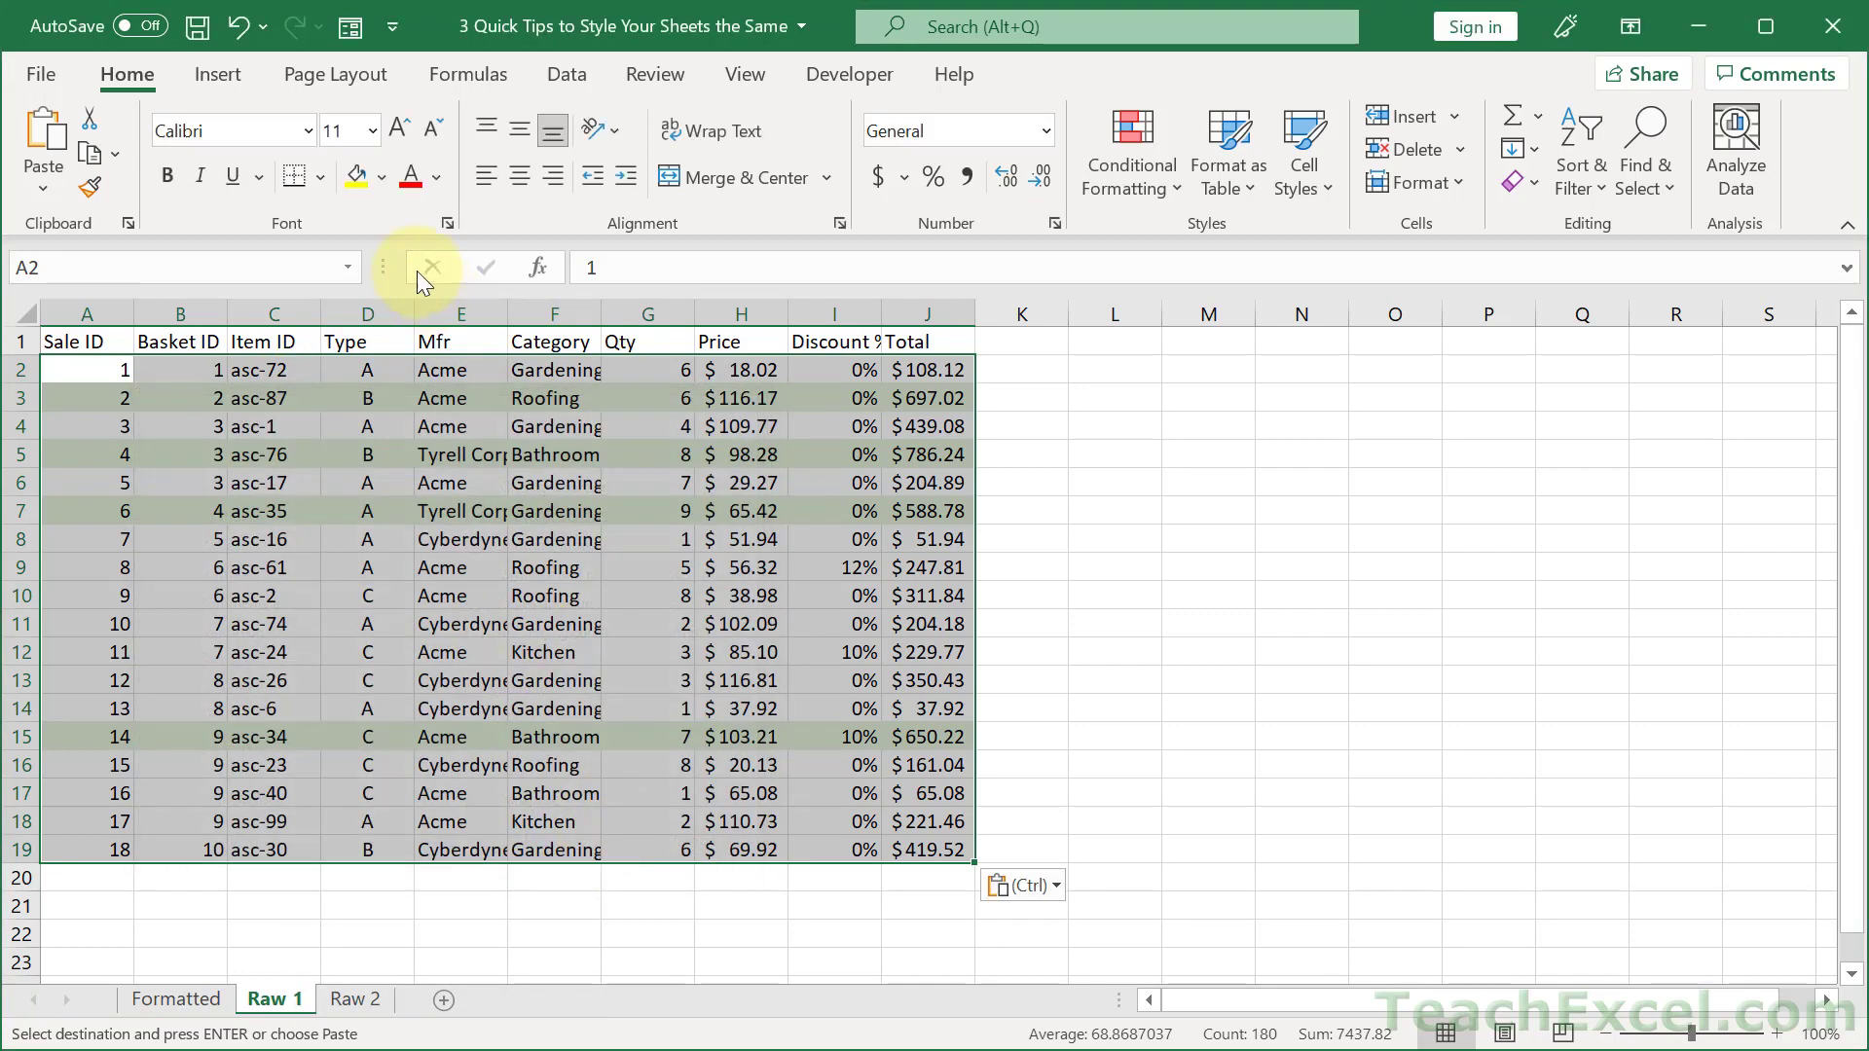
Set E3 to Tyrell Corp. from its new dropdown and reselect A2:J19
{"action": "left_click", "coordinate": [436, 389]}
{"action": "left_click", "coordinate": [522, 400]}
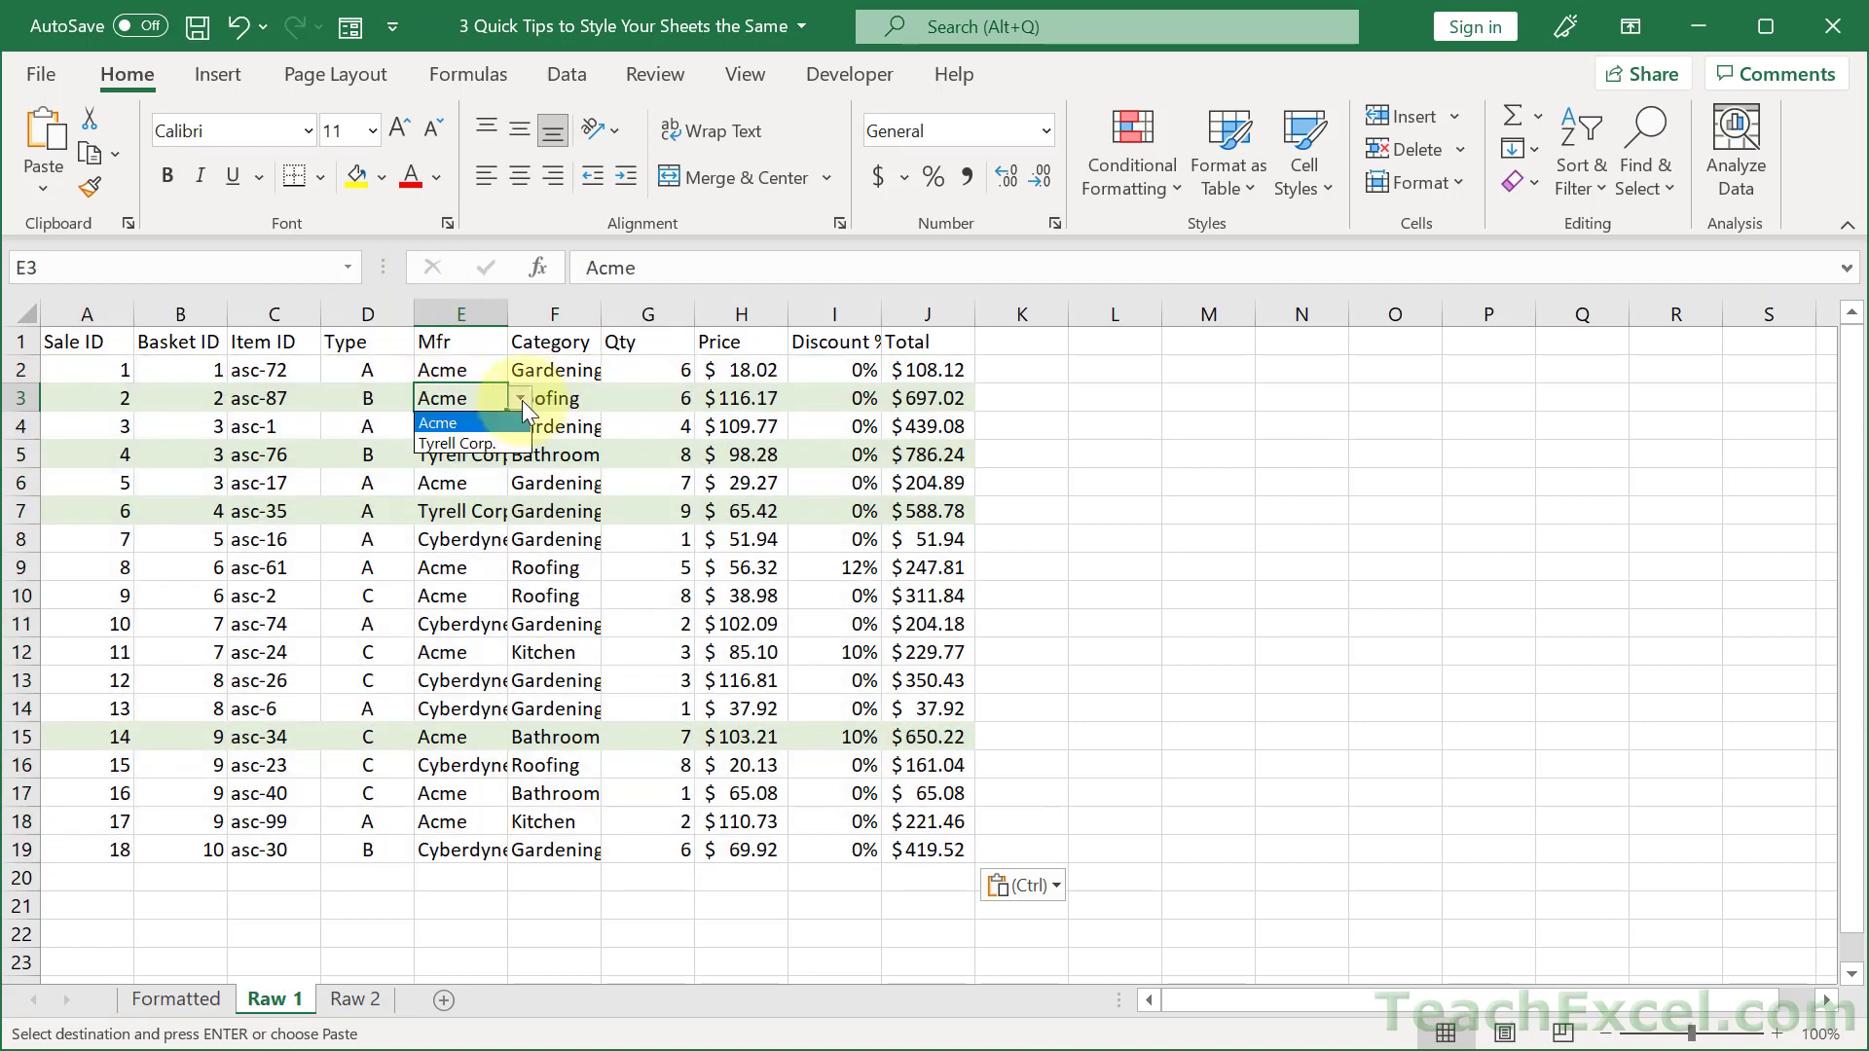
{"action": "left_click", "coordinate": [490, 445]}
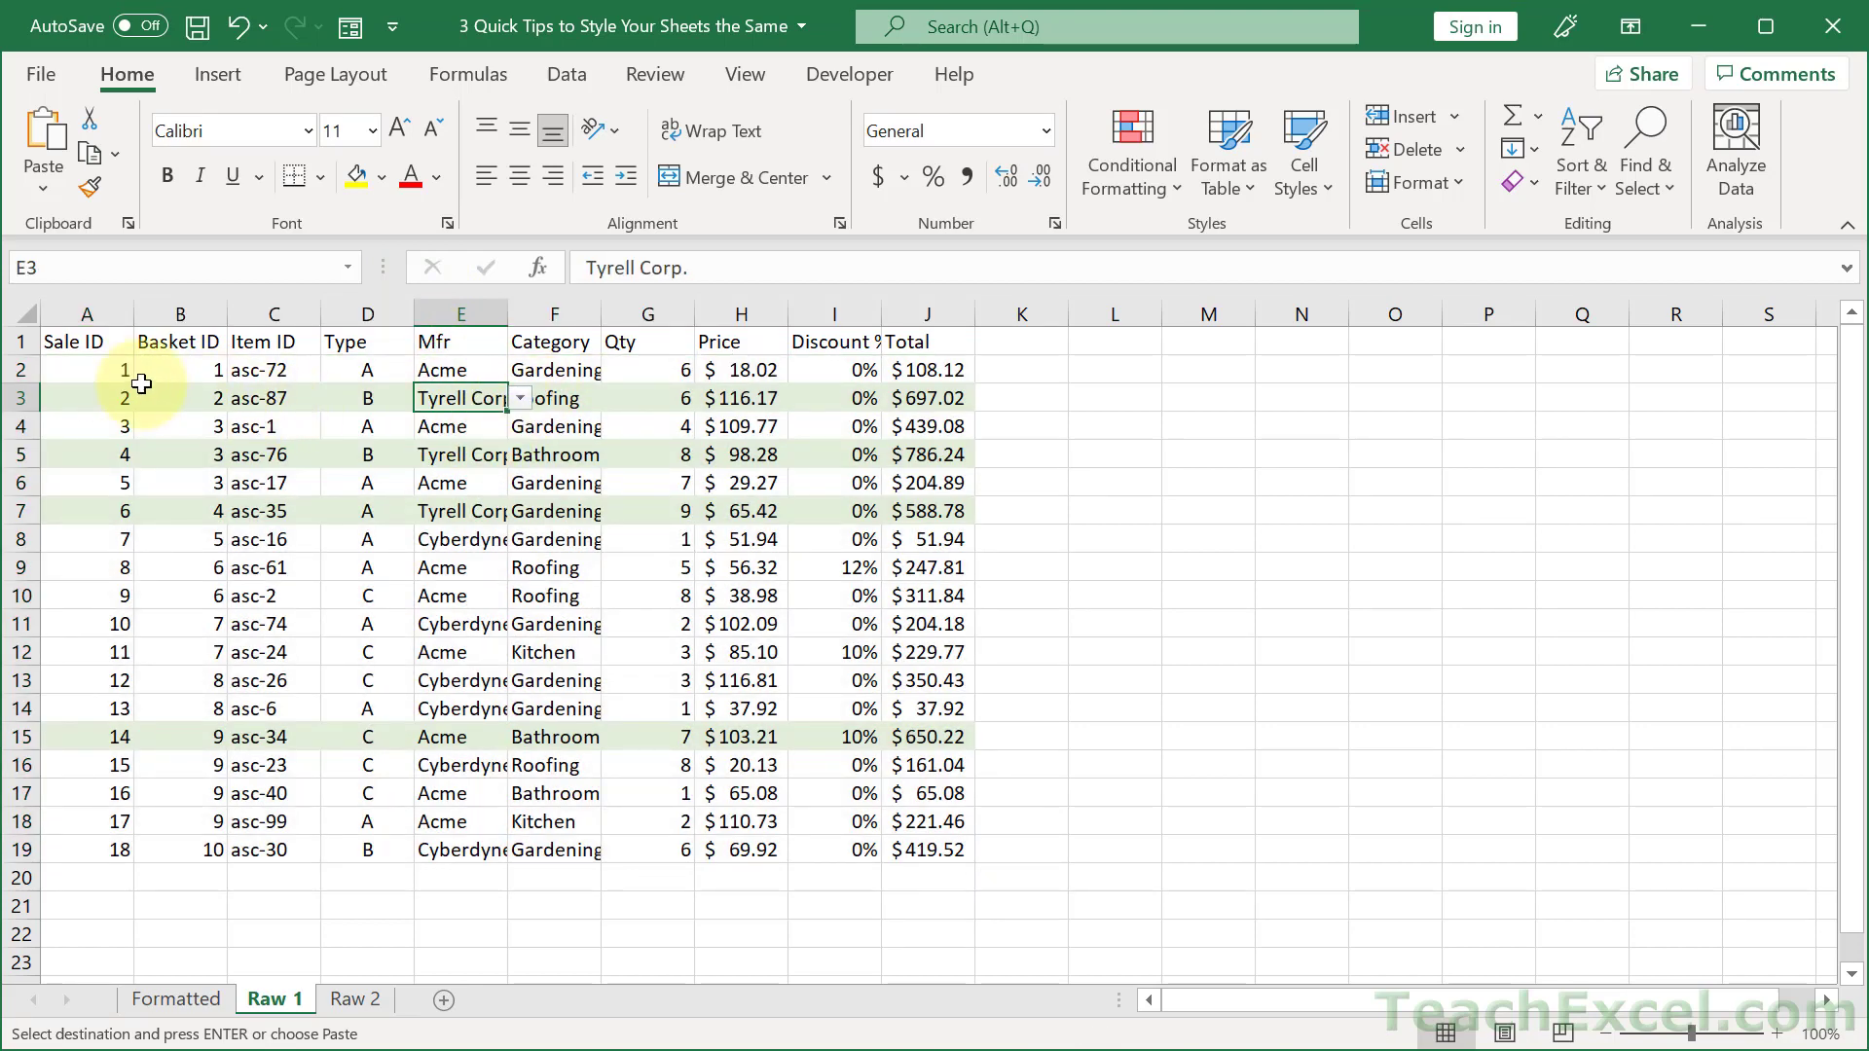
{"action": "left_click_drag", "start_coordinate": [124, 371], "coordinate": [918, 769]}
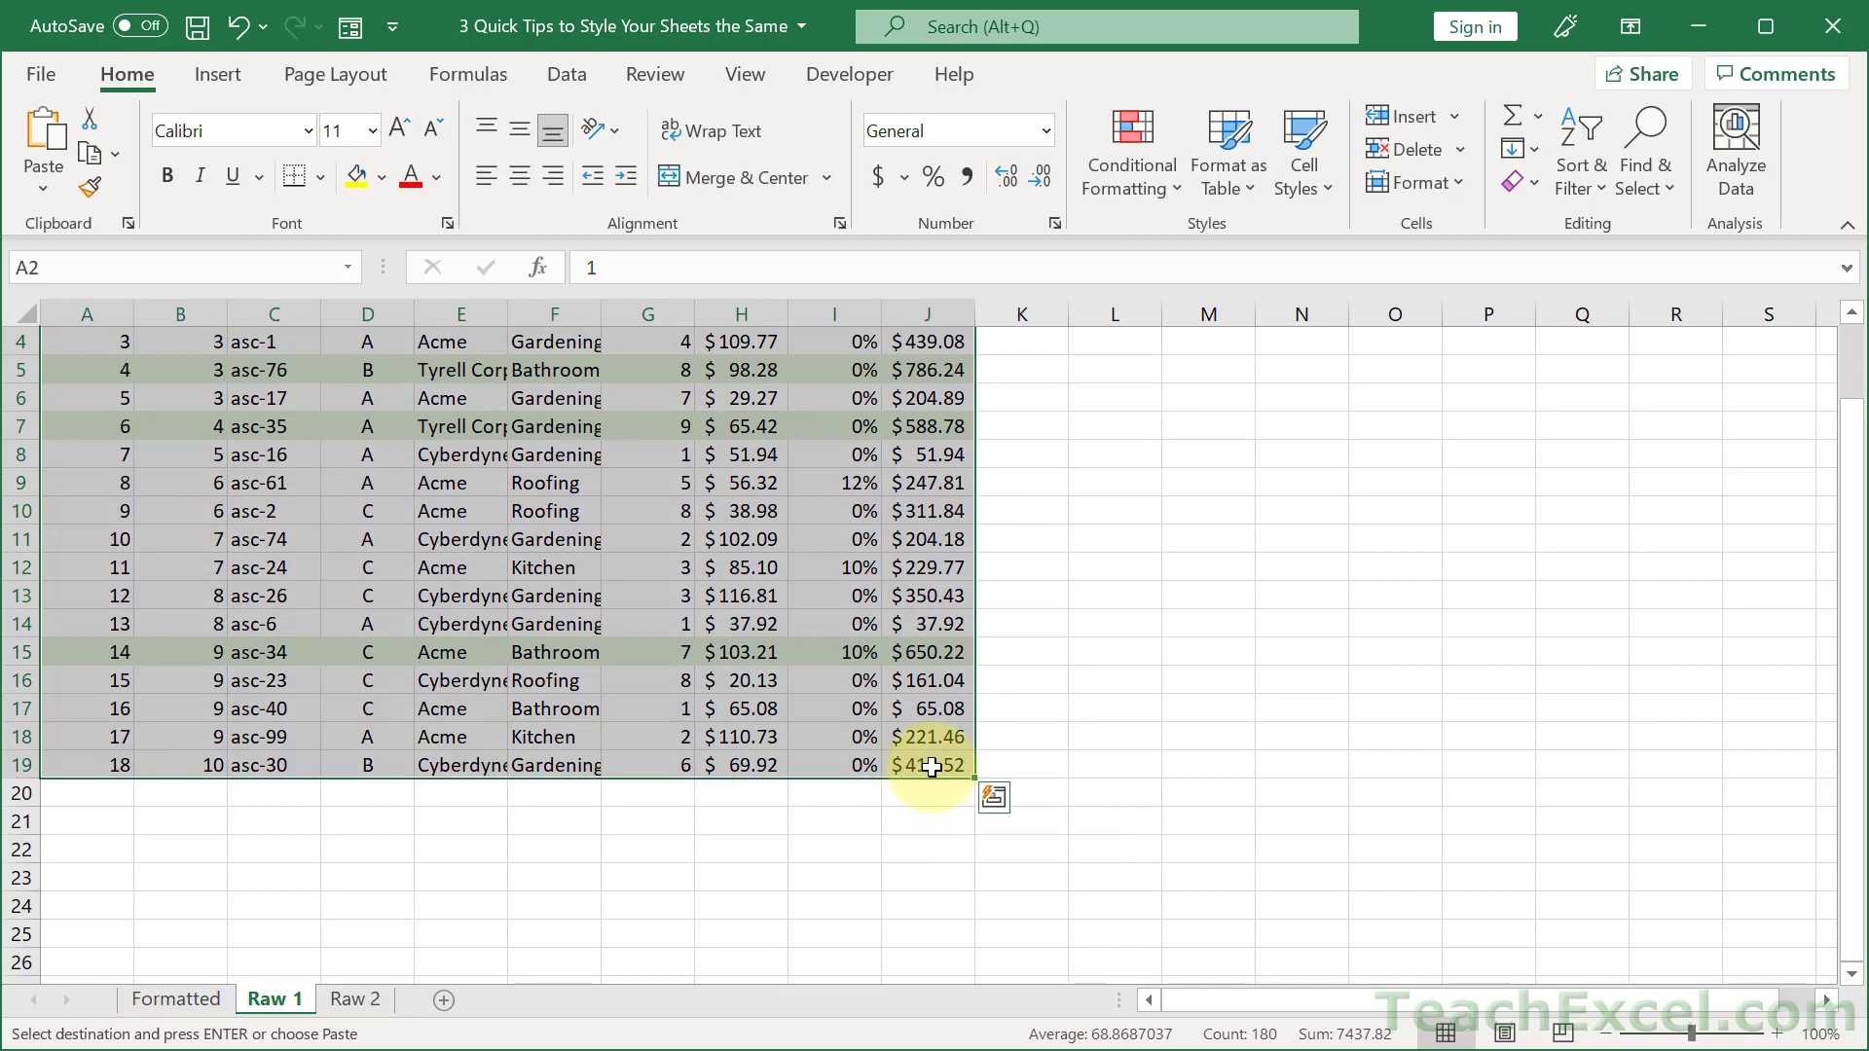
Paste only the Formatted row's column widths onto the Raw 1 data
{"action": "scroll", "coordinate": [915, 769], "scroll_direction": "up", "scroll_amount": 1}
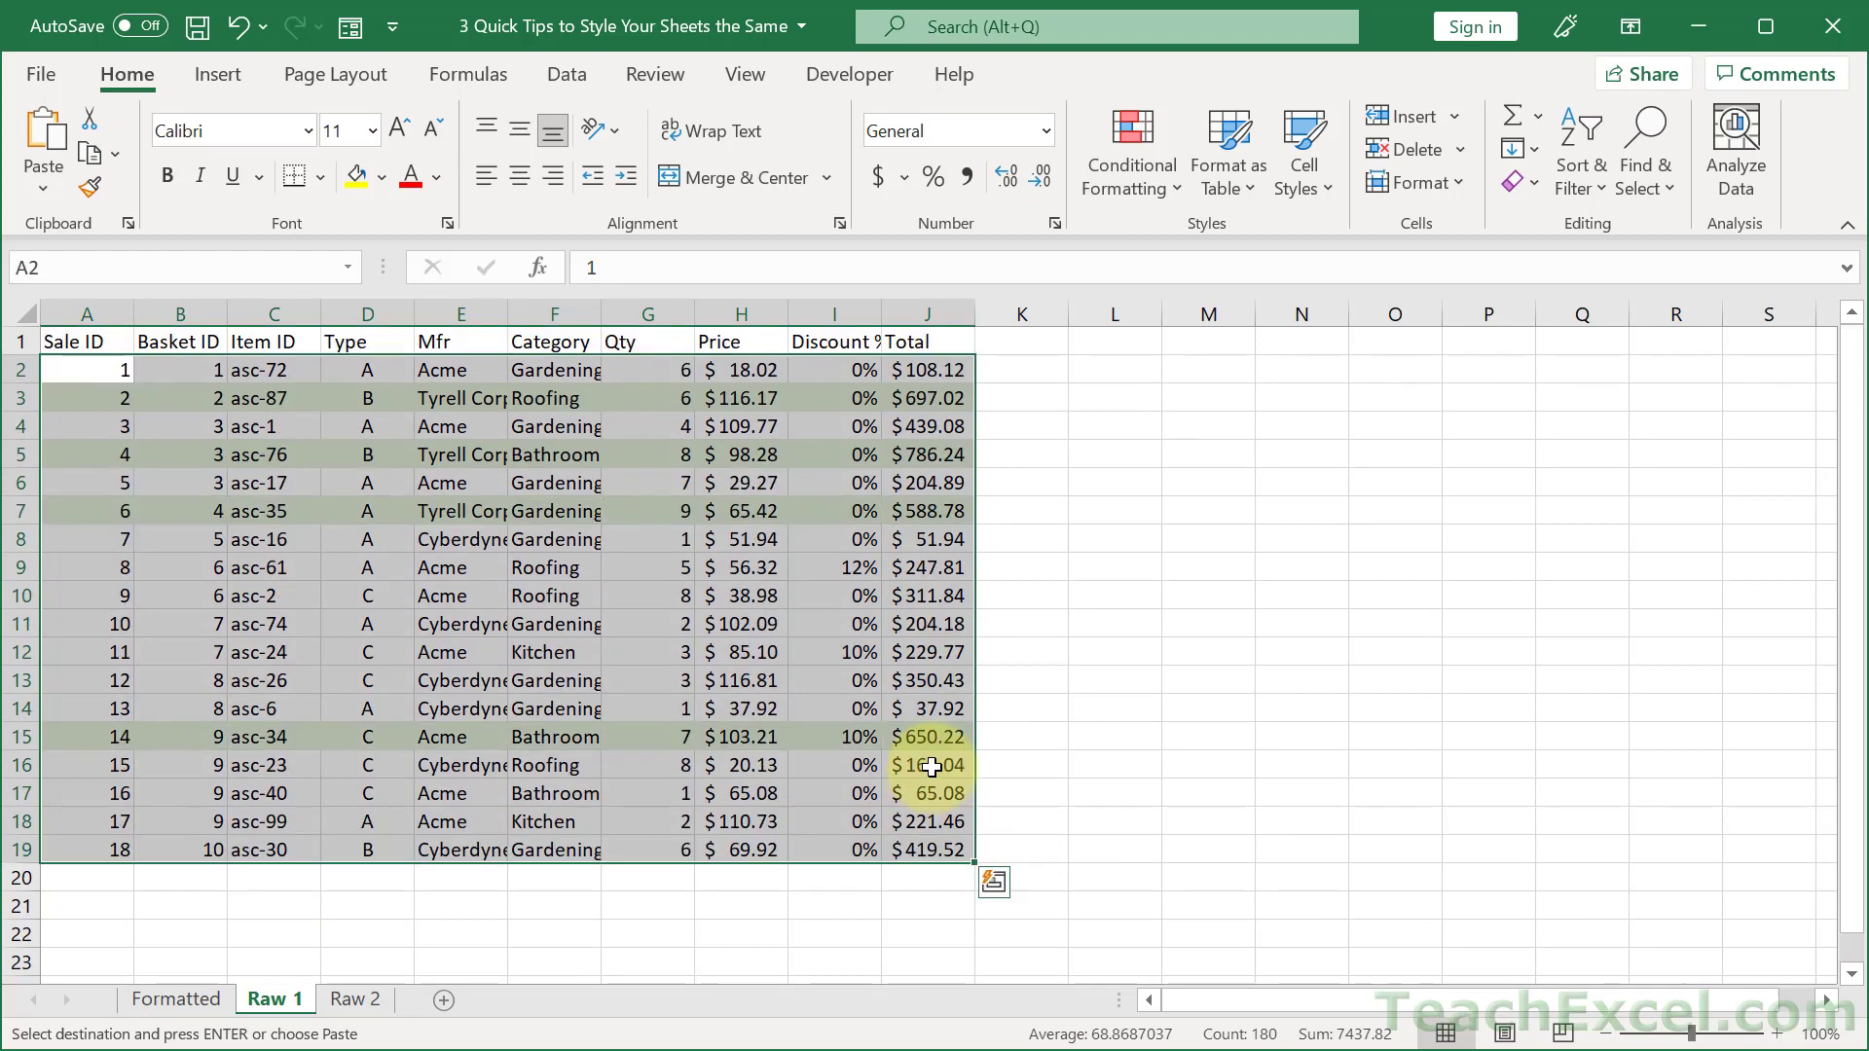
{"action": "right_click", "coordinate": [272, 399]}
{"action": "left_click", "coordinate": [430, 611]}
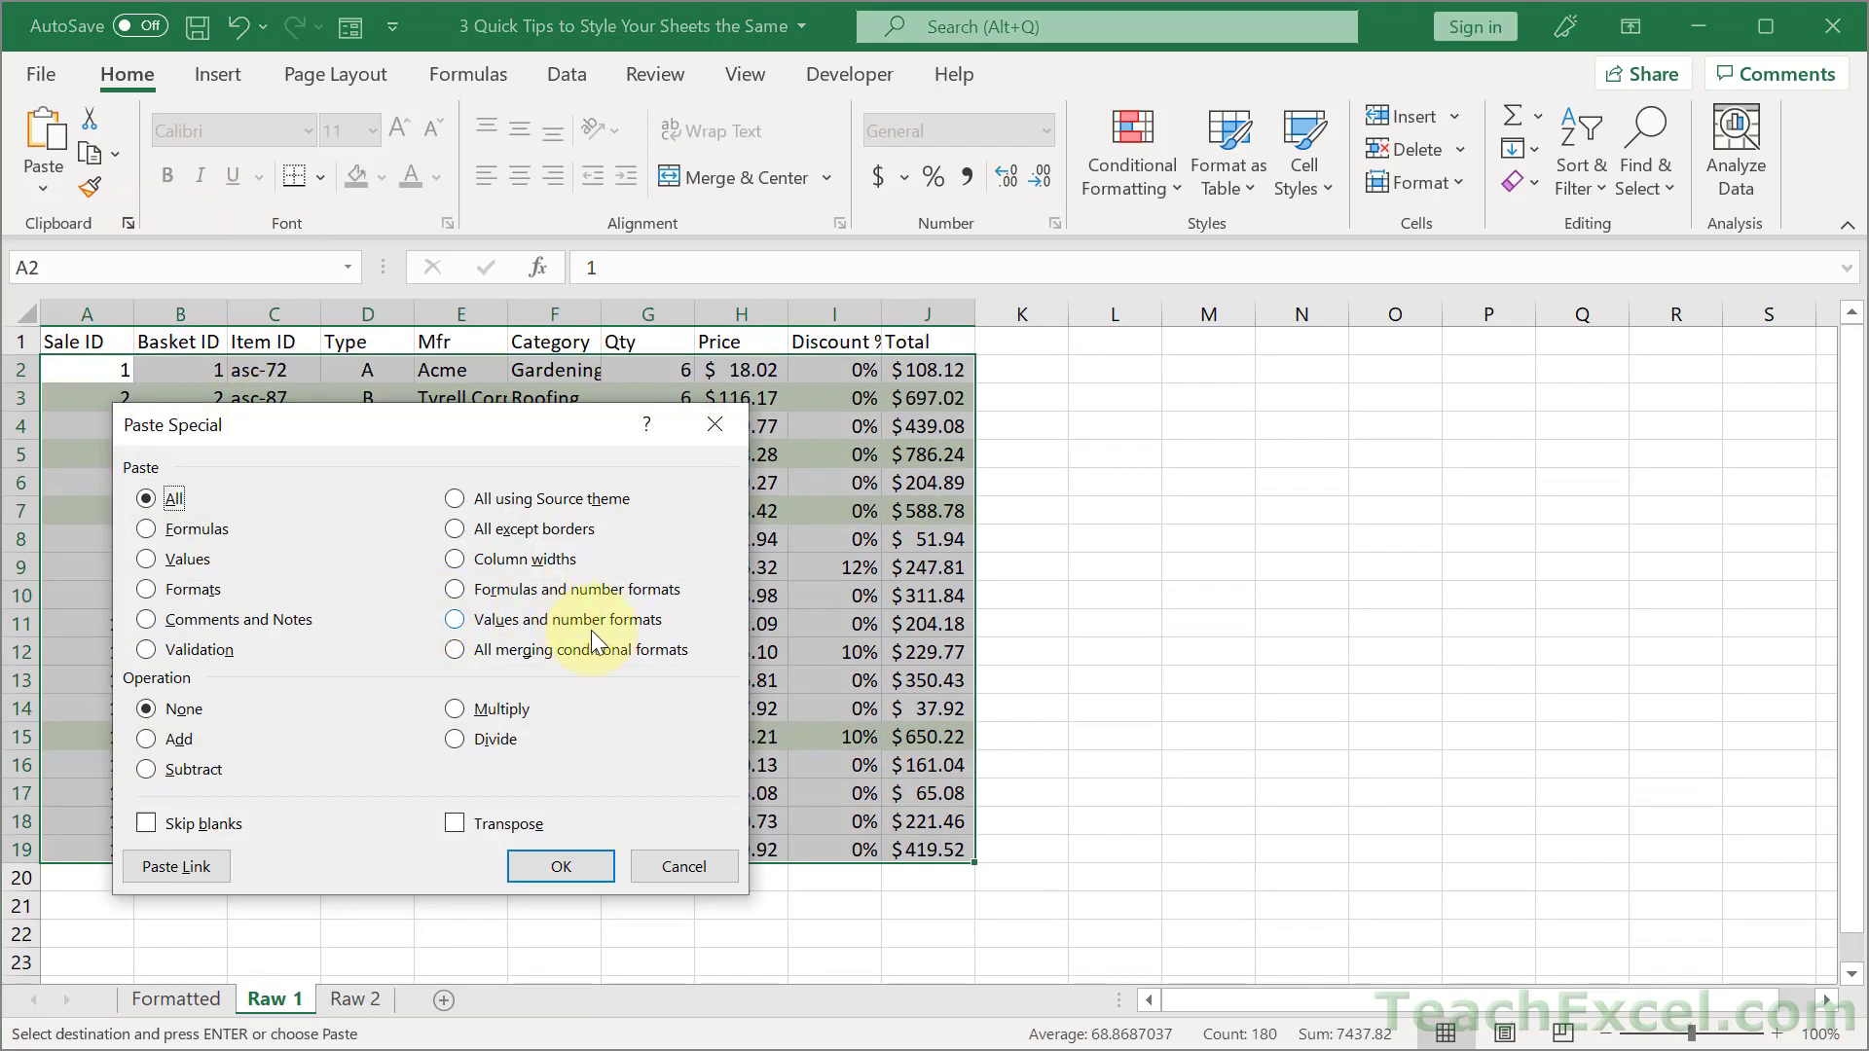
{"action": "left_click", "coordinate": [555, 568]}
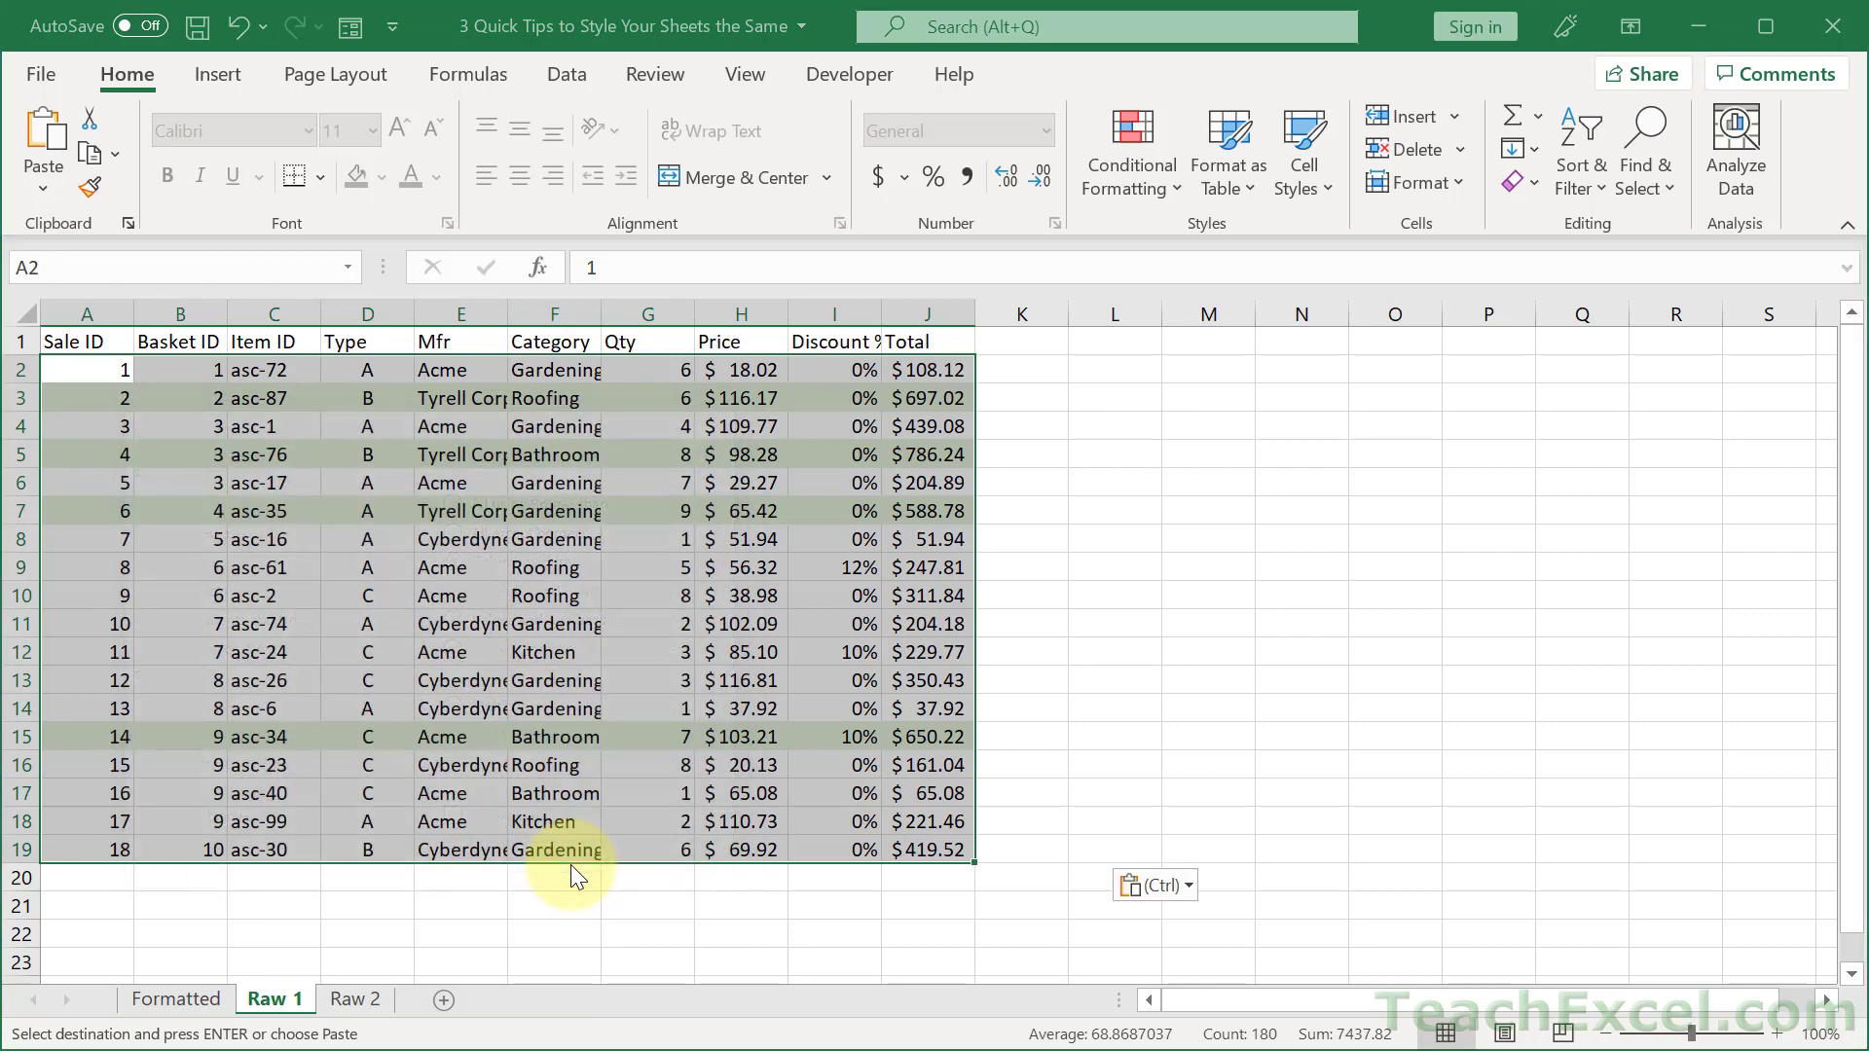
{"action": "left_click", "coordinate": [570, 865]}
{"action": "left_click", "coordinate": [1262, 568]}
Compare Raw 1 with Formatted, cancel the pending copy, and end on the Formatted sheet
{"action": "key", "text": "ctrl+Page_Up"}
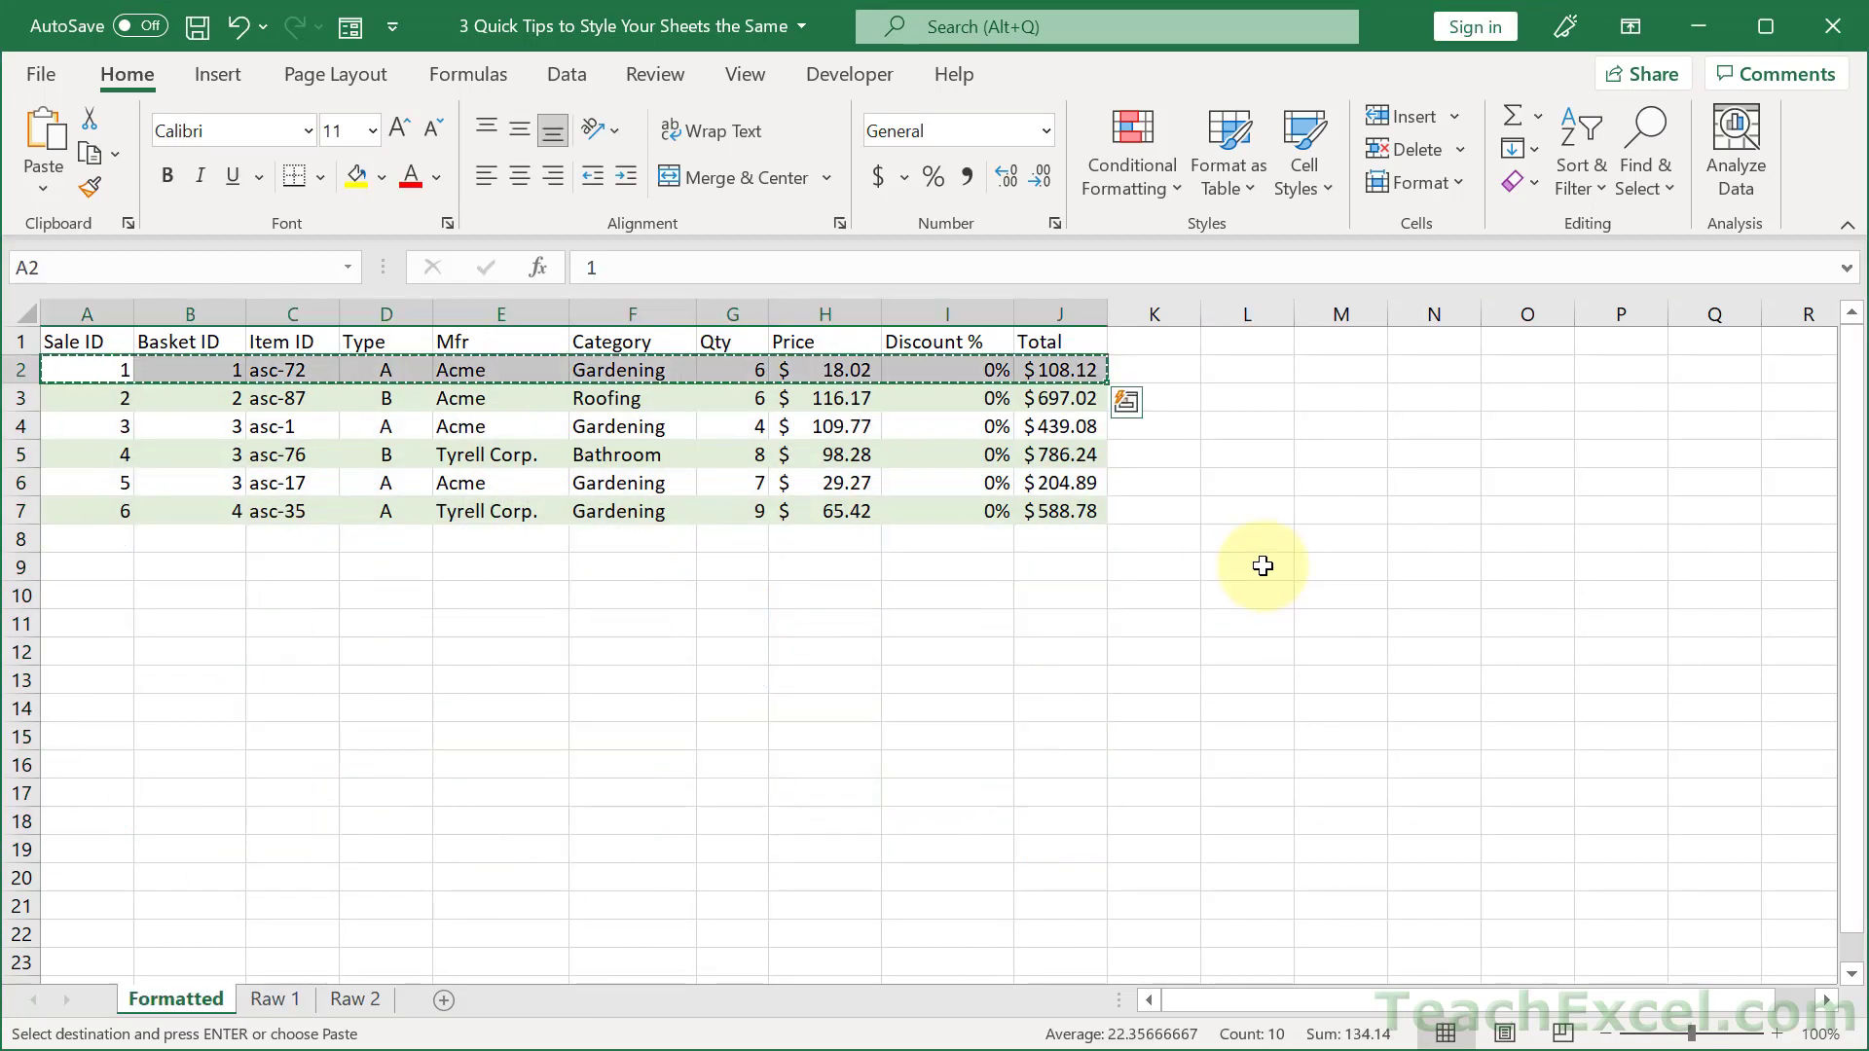
{"action": "key", "text": "ctrl+Page_Down"}
{"action": "key", "text": "ctrl+Page_Up"}
{"action": "key", "text": "ctrl+Page_Down"}
{"action": "key", "text": "Escape"}
{"action": "key", "text": "Escape"}
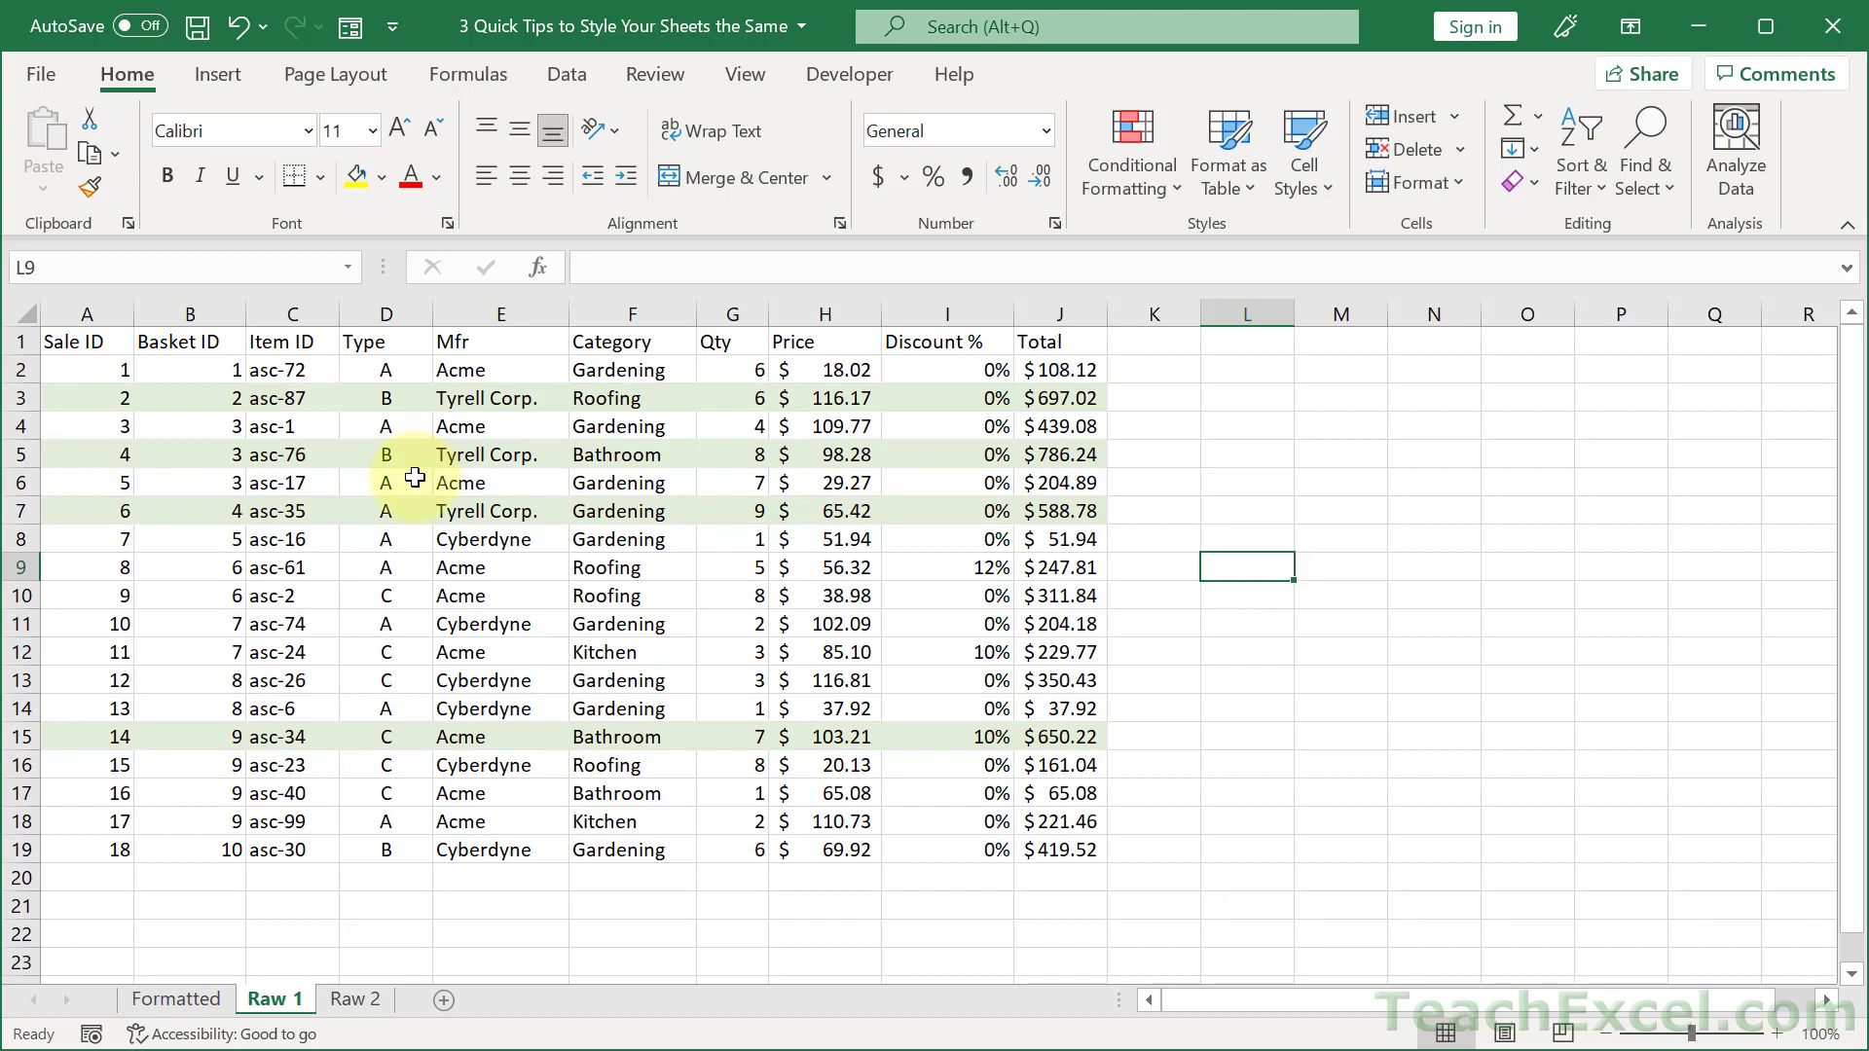
{"action": "left_click", "coordinate": [164, 1000]}
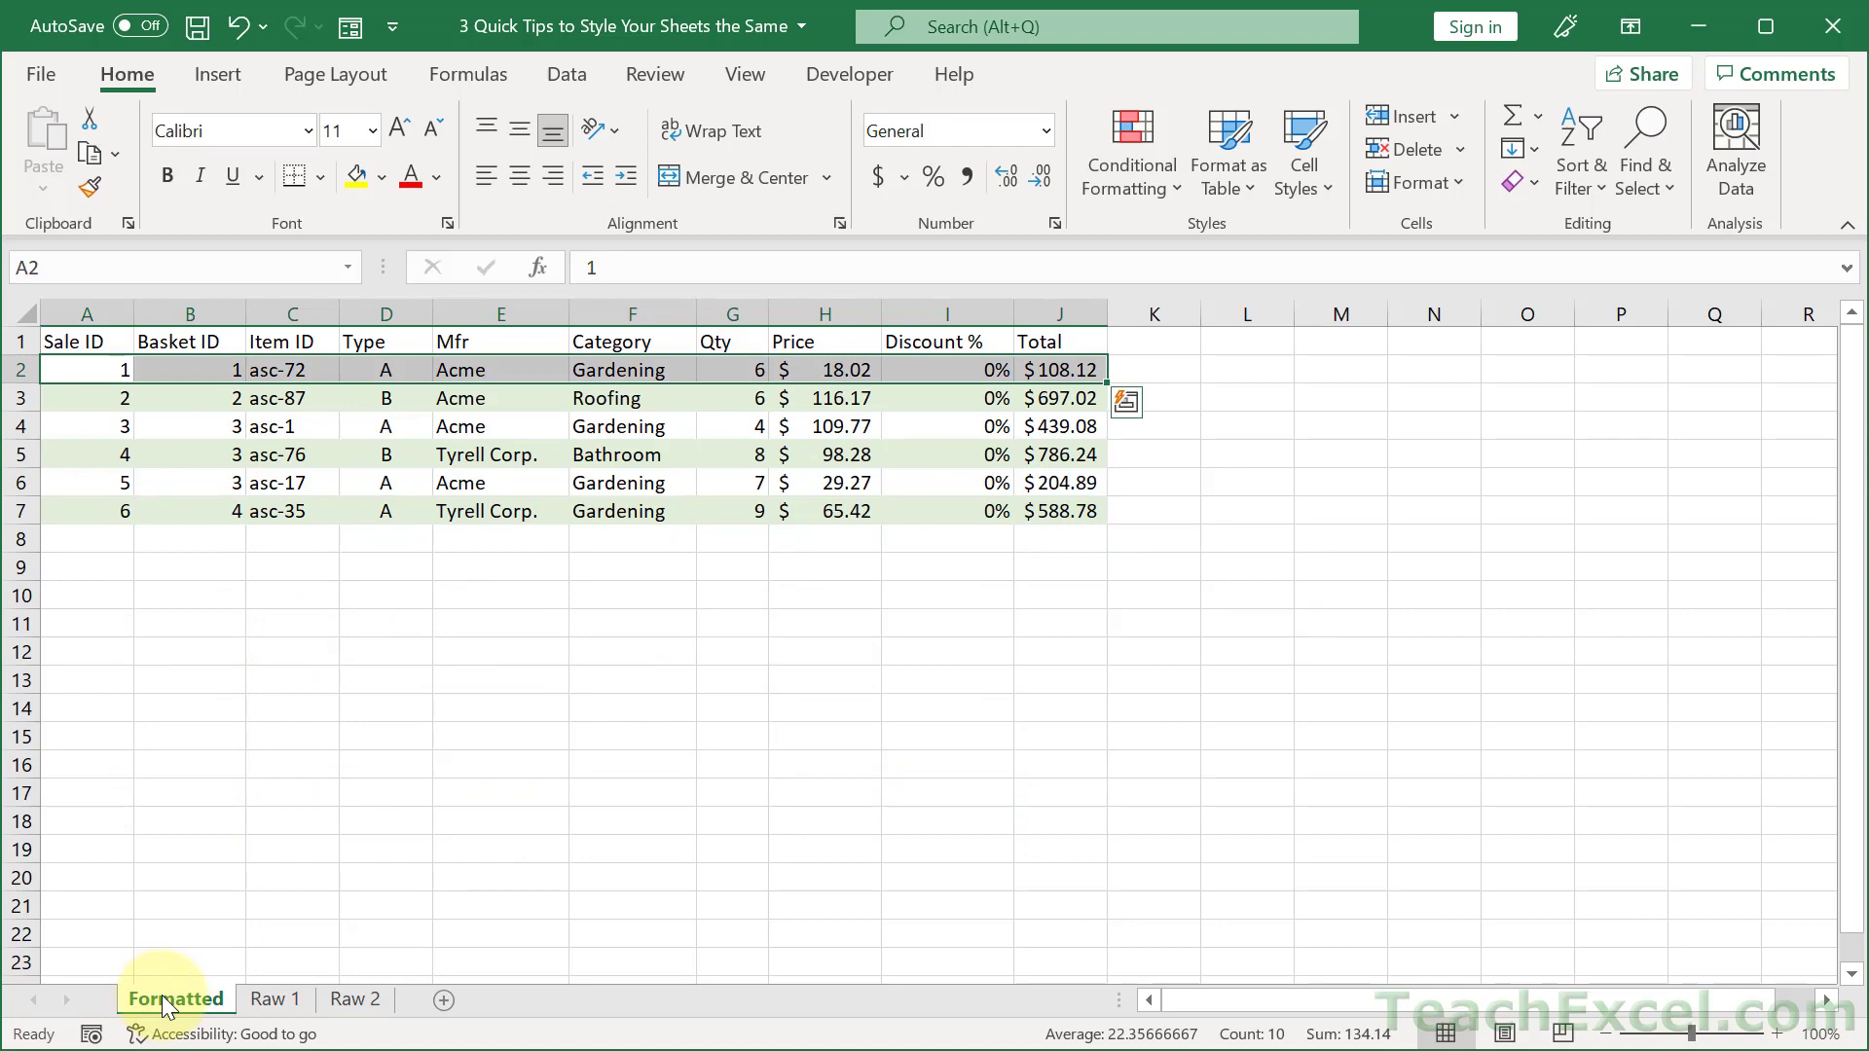
Copy Formatted row A2:J2 and select Raw 2's data range A2:J19
{"action": "key", "text": "ctrl+c"}
{"action": "left_click", "coordinate": [345, 1003]}
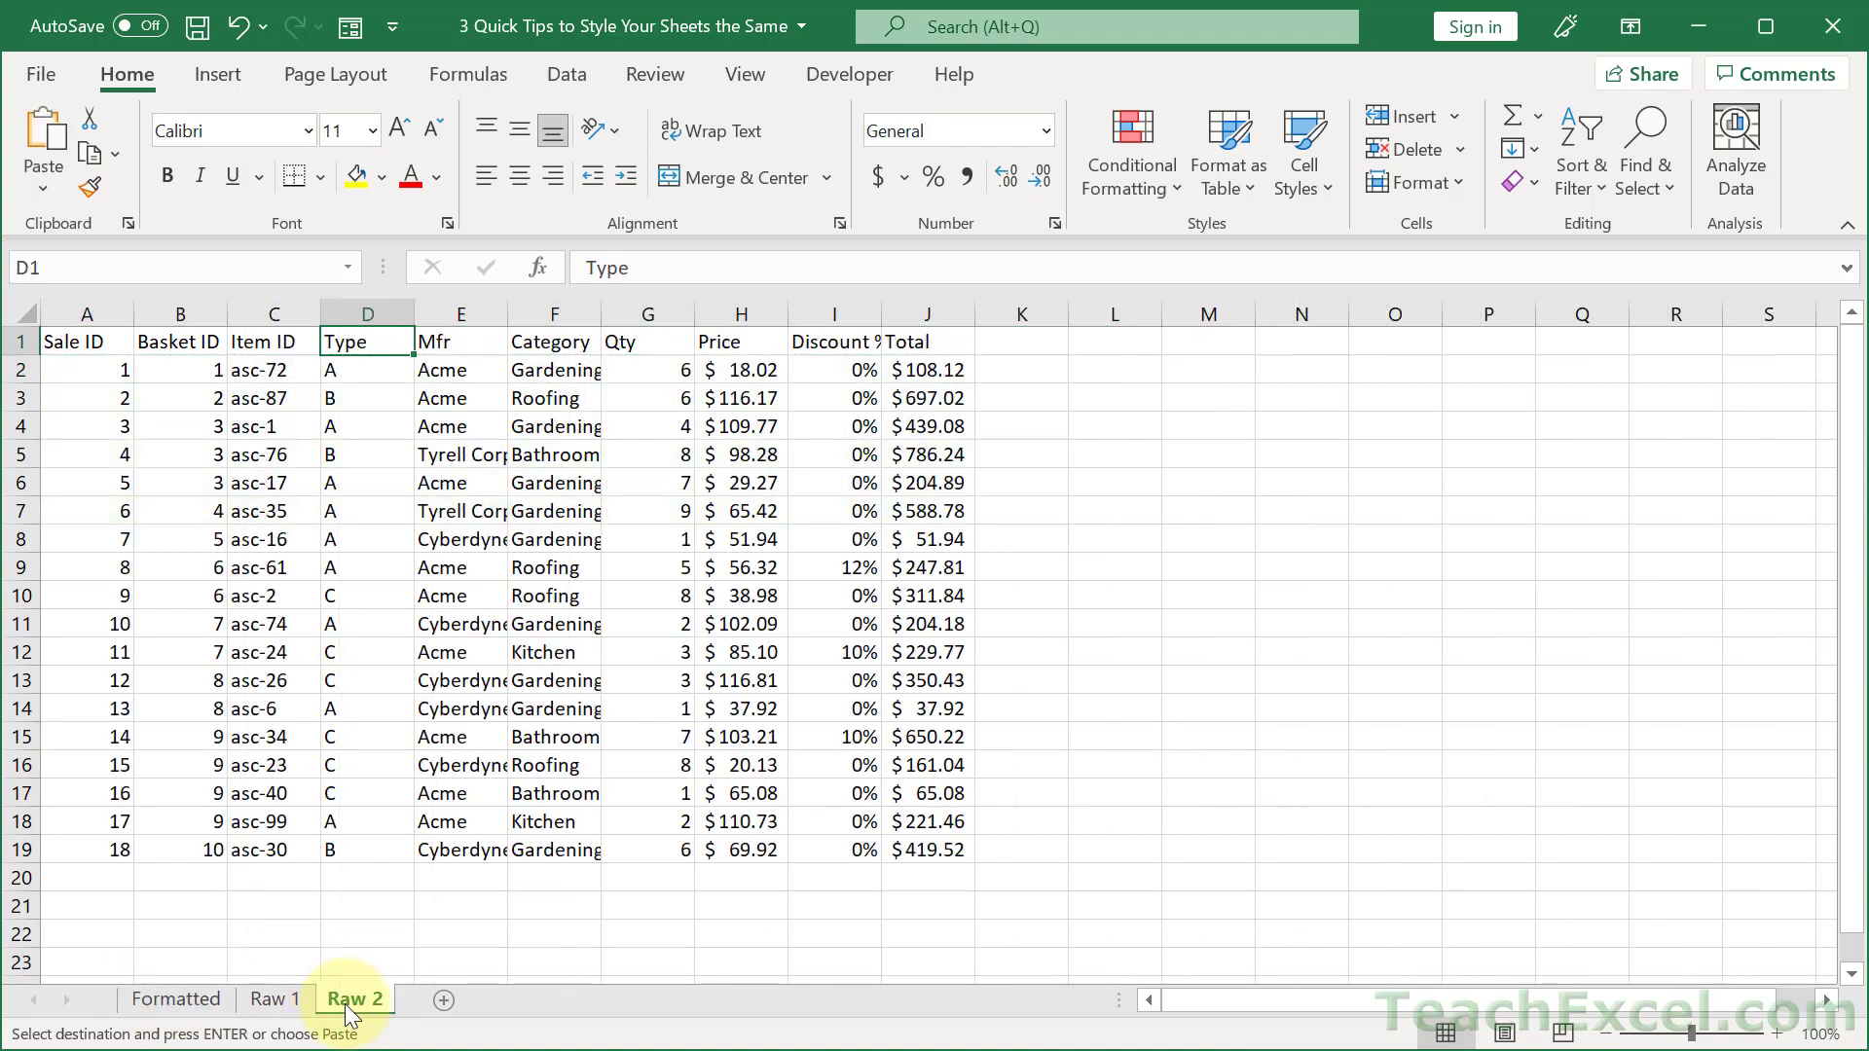
{"action": "left_click", "coordinate": [112, 369]}
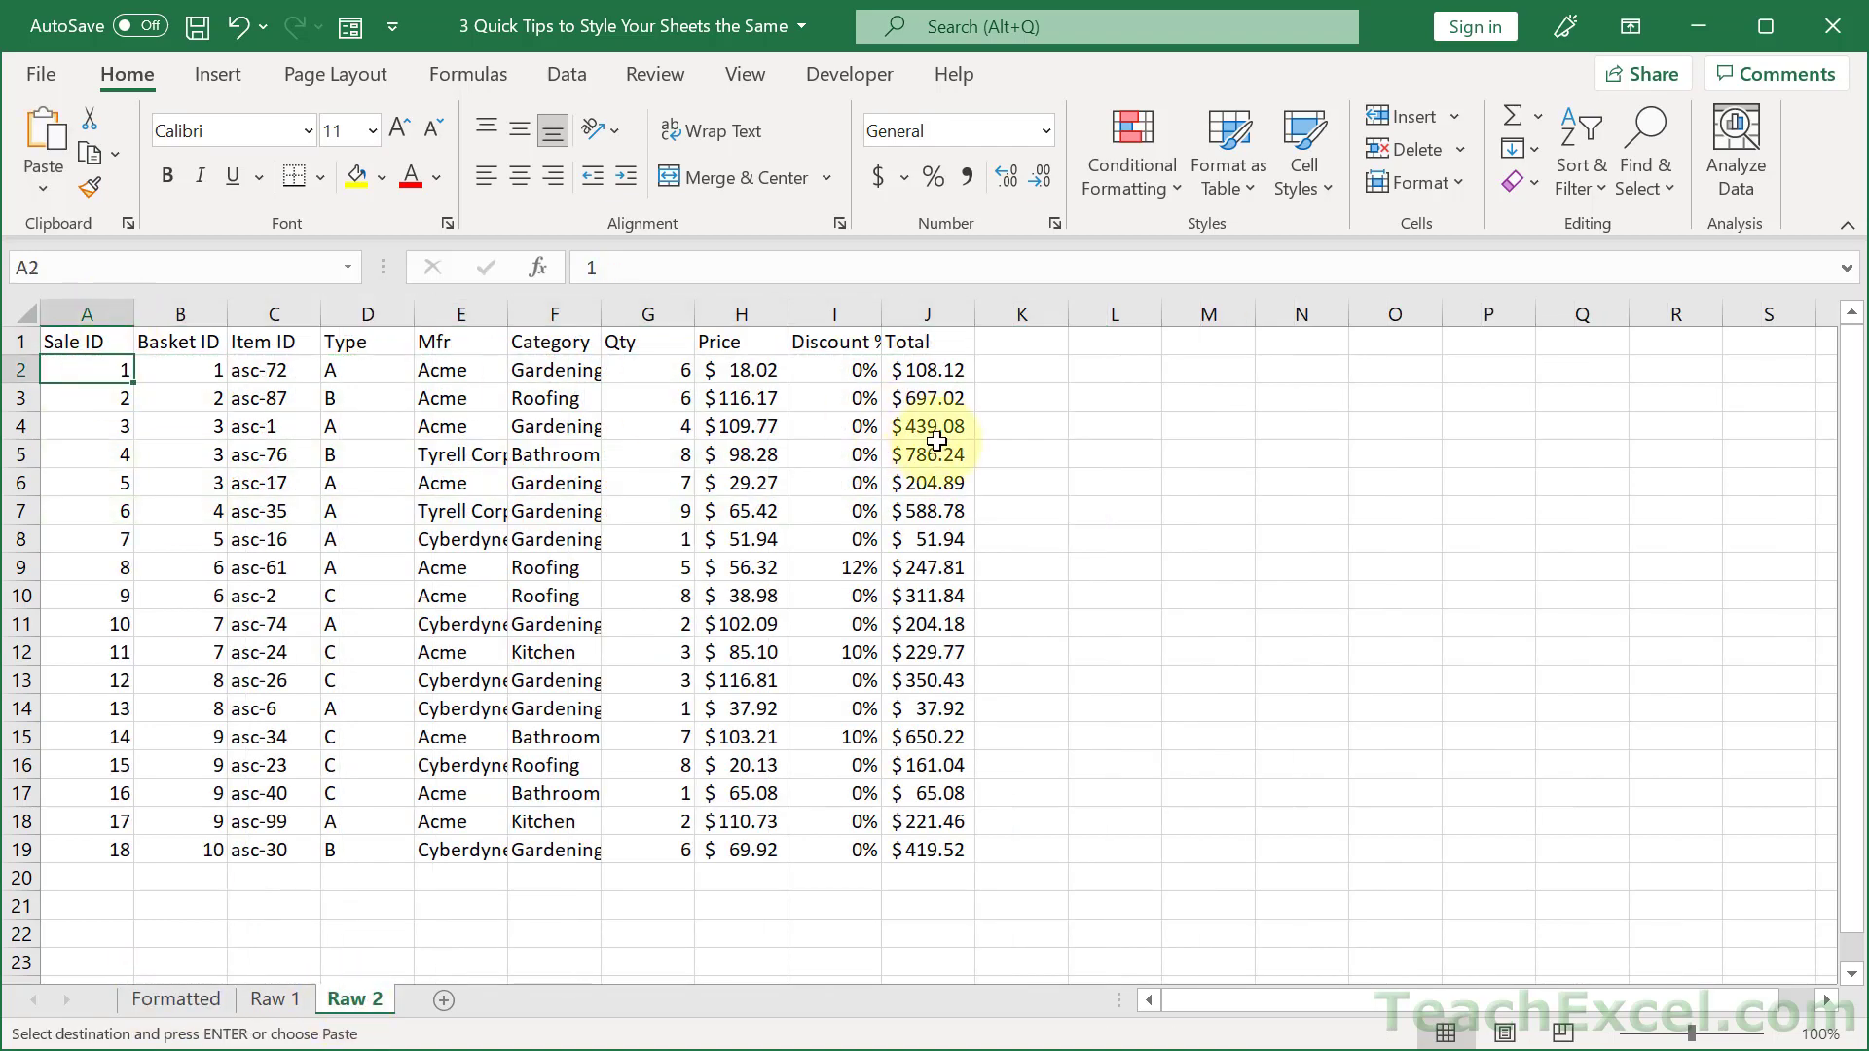
{"action": "key", "text": "ctrl+shift+Down"}
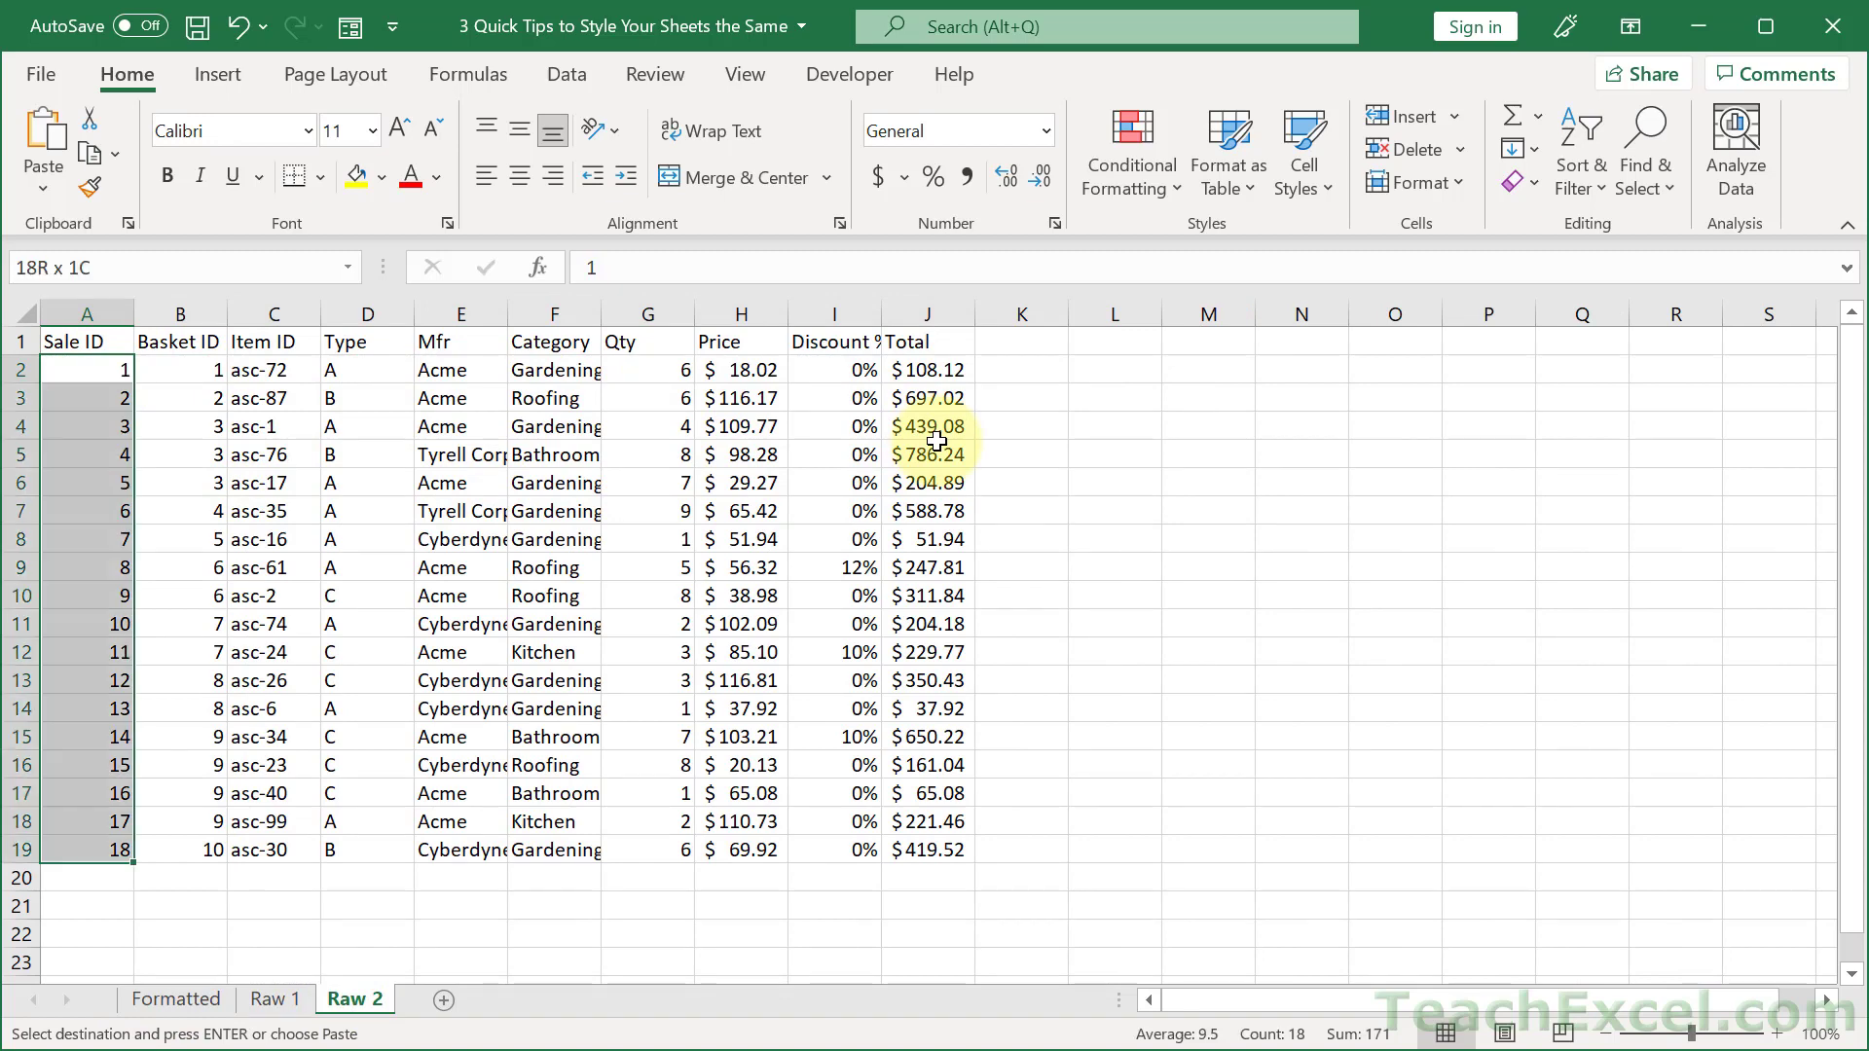
{"action": "key", "text": "ctrl+alt+v"}
{"action": "key", "text": "t"}
{"action": "key", "text": "Return"}
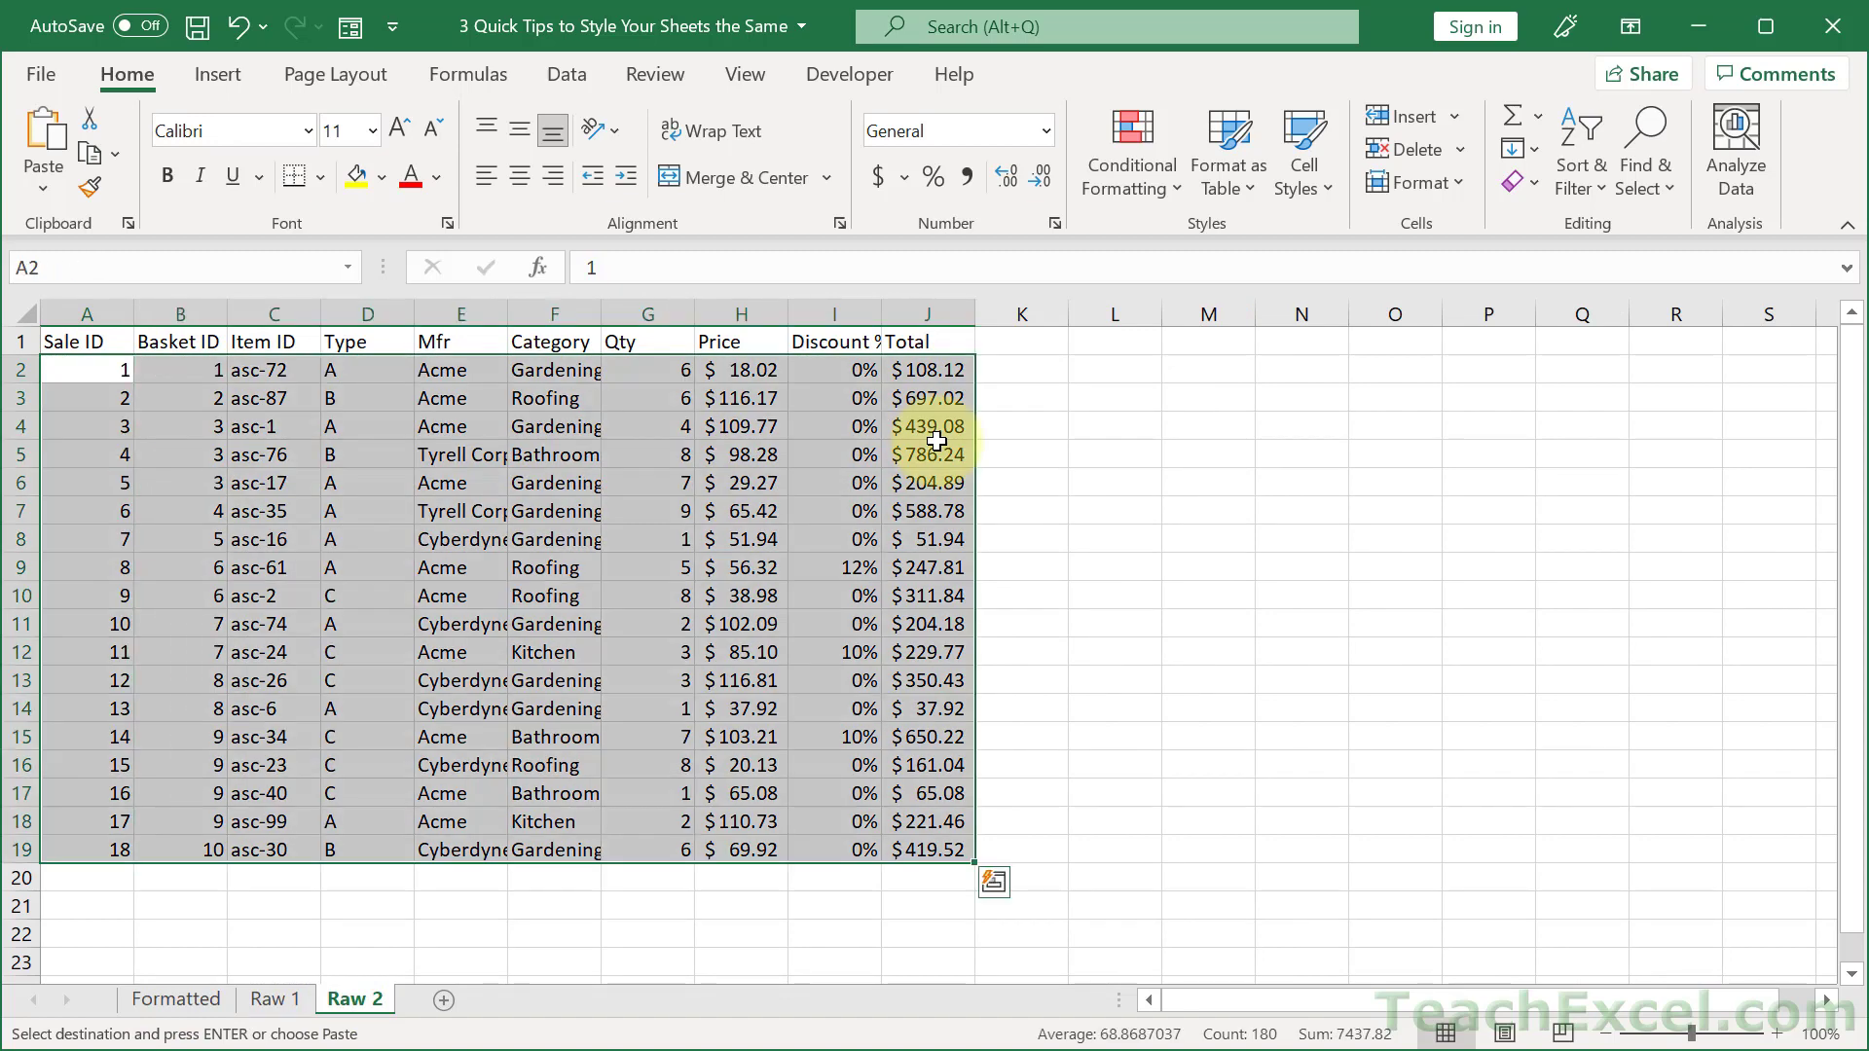
Review the Formats, Validation and Column widths paste options, then close without pasting
{"action": "key", "text": "alt"}
{"action": "key", "text": "e"}
{"action": "key", "text": "s"}
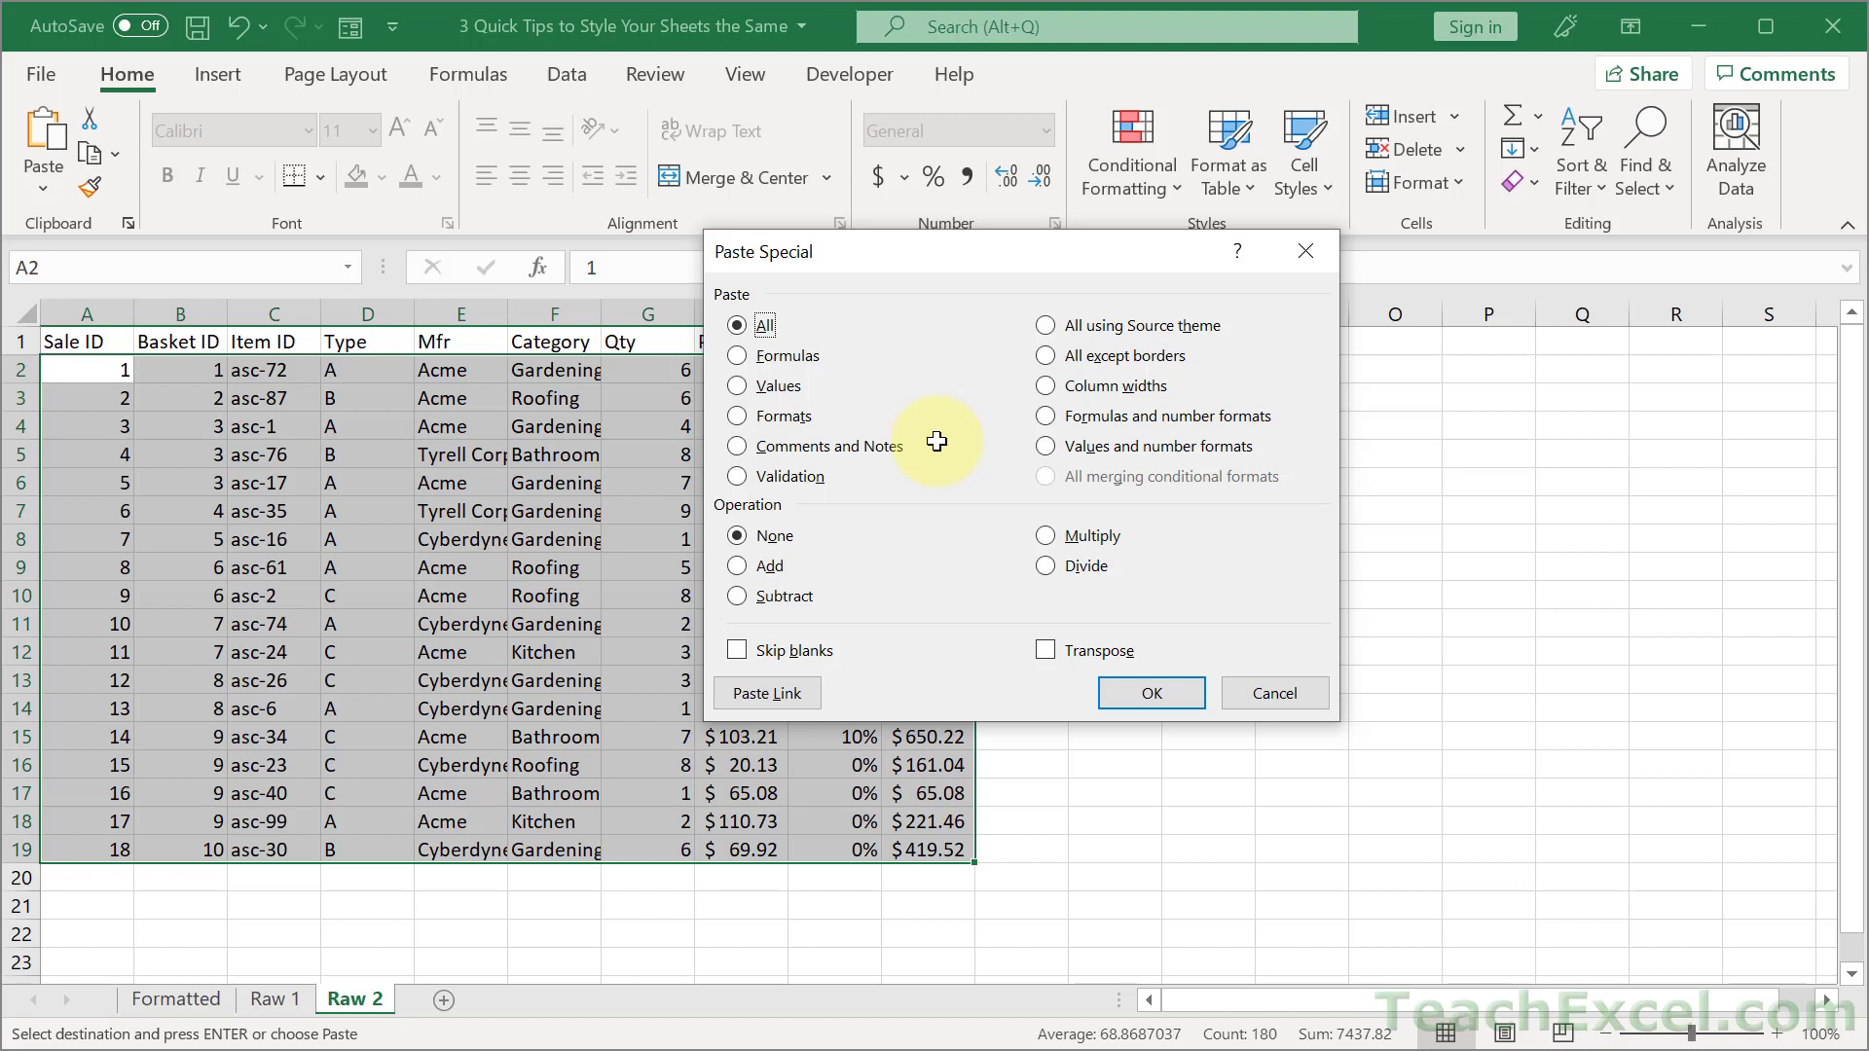
{"action": "left_click", "coordinate": [784, 417]}
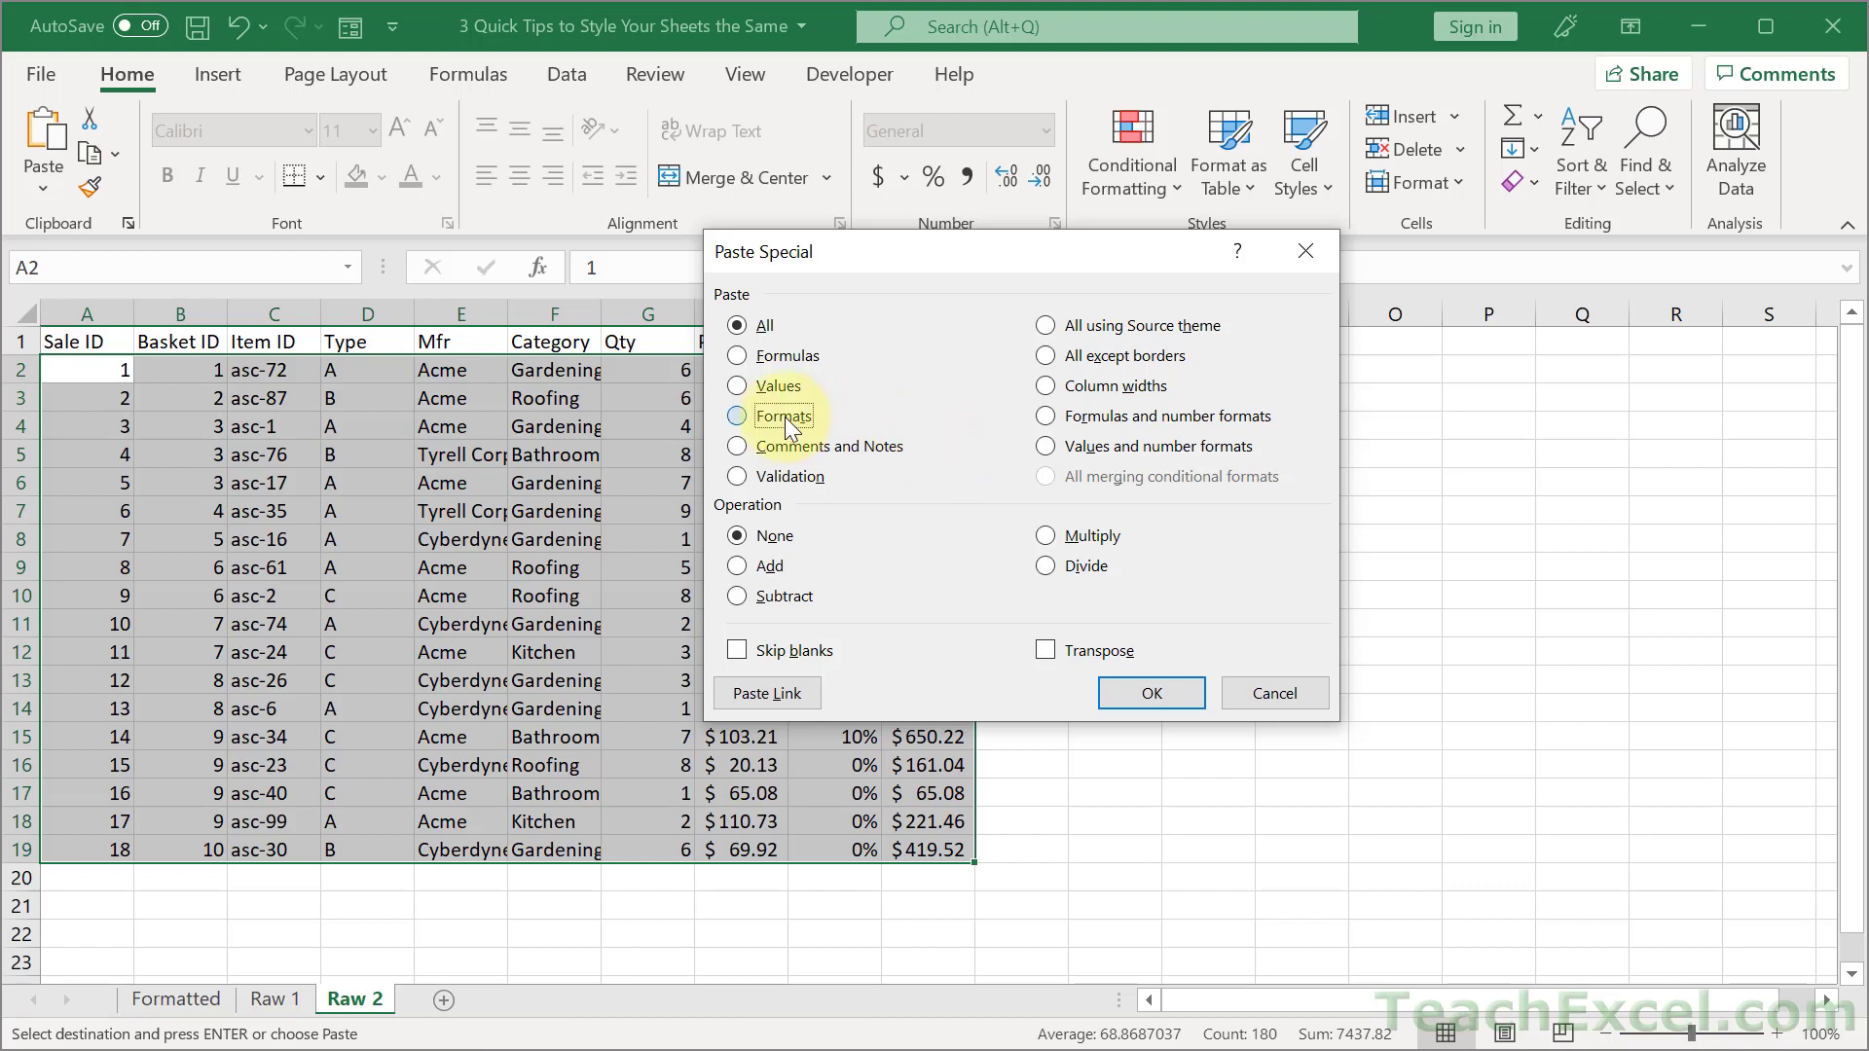
{"action": "left_click", "coordinate": [796, 477]}
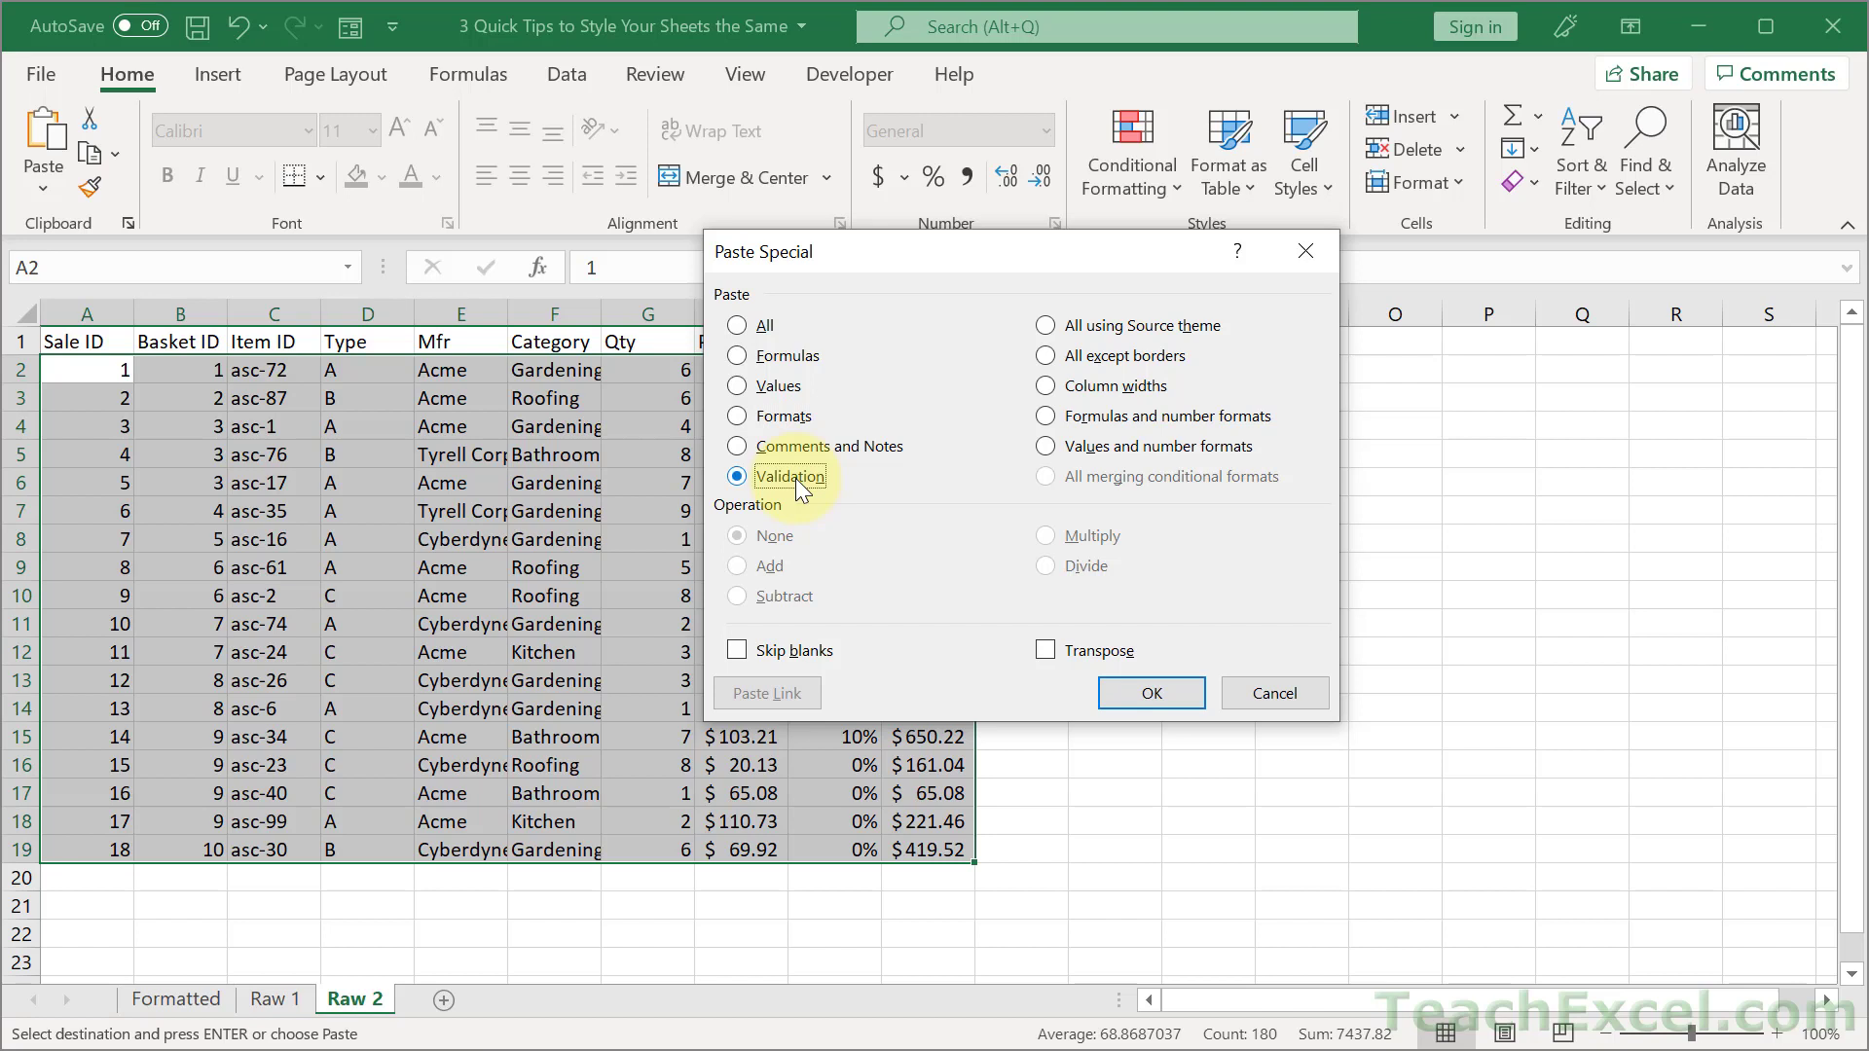
{"action": "left_click", "coordinate": [1138, 386]}
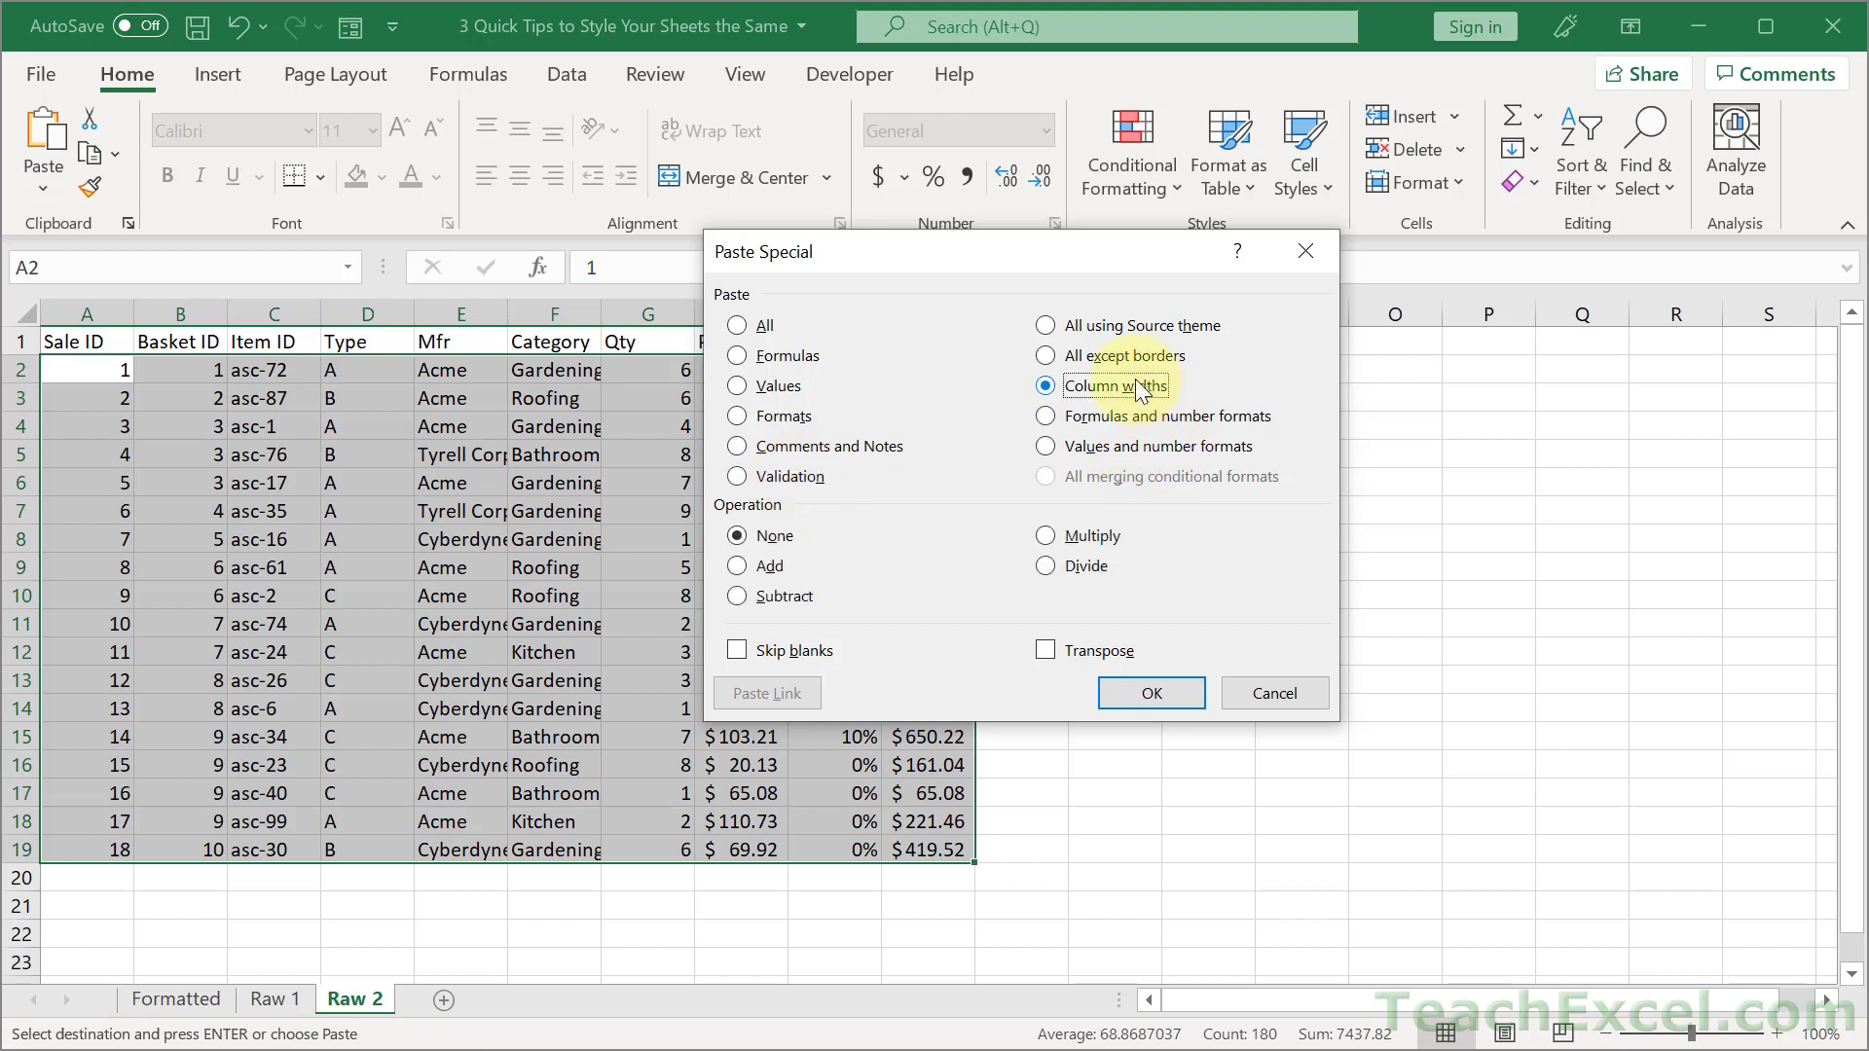
{"action": "left_click", "coordinate": [1297, 253]}
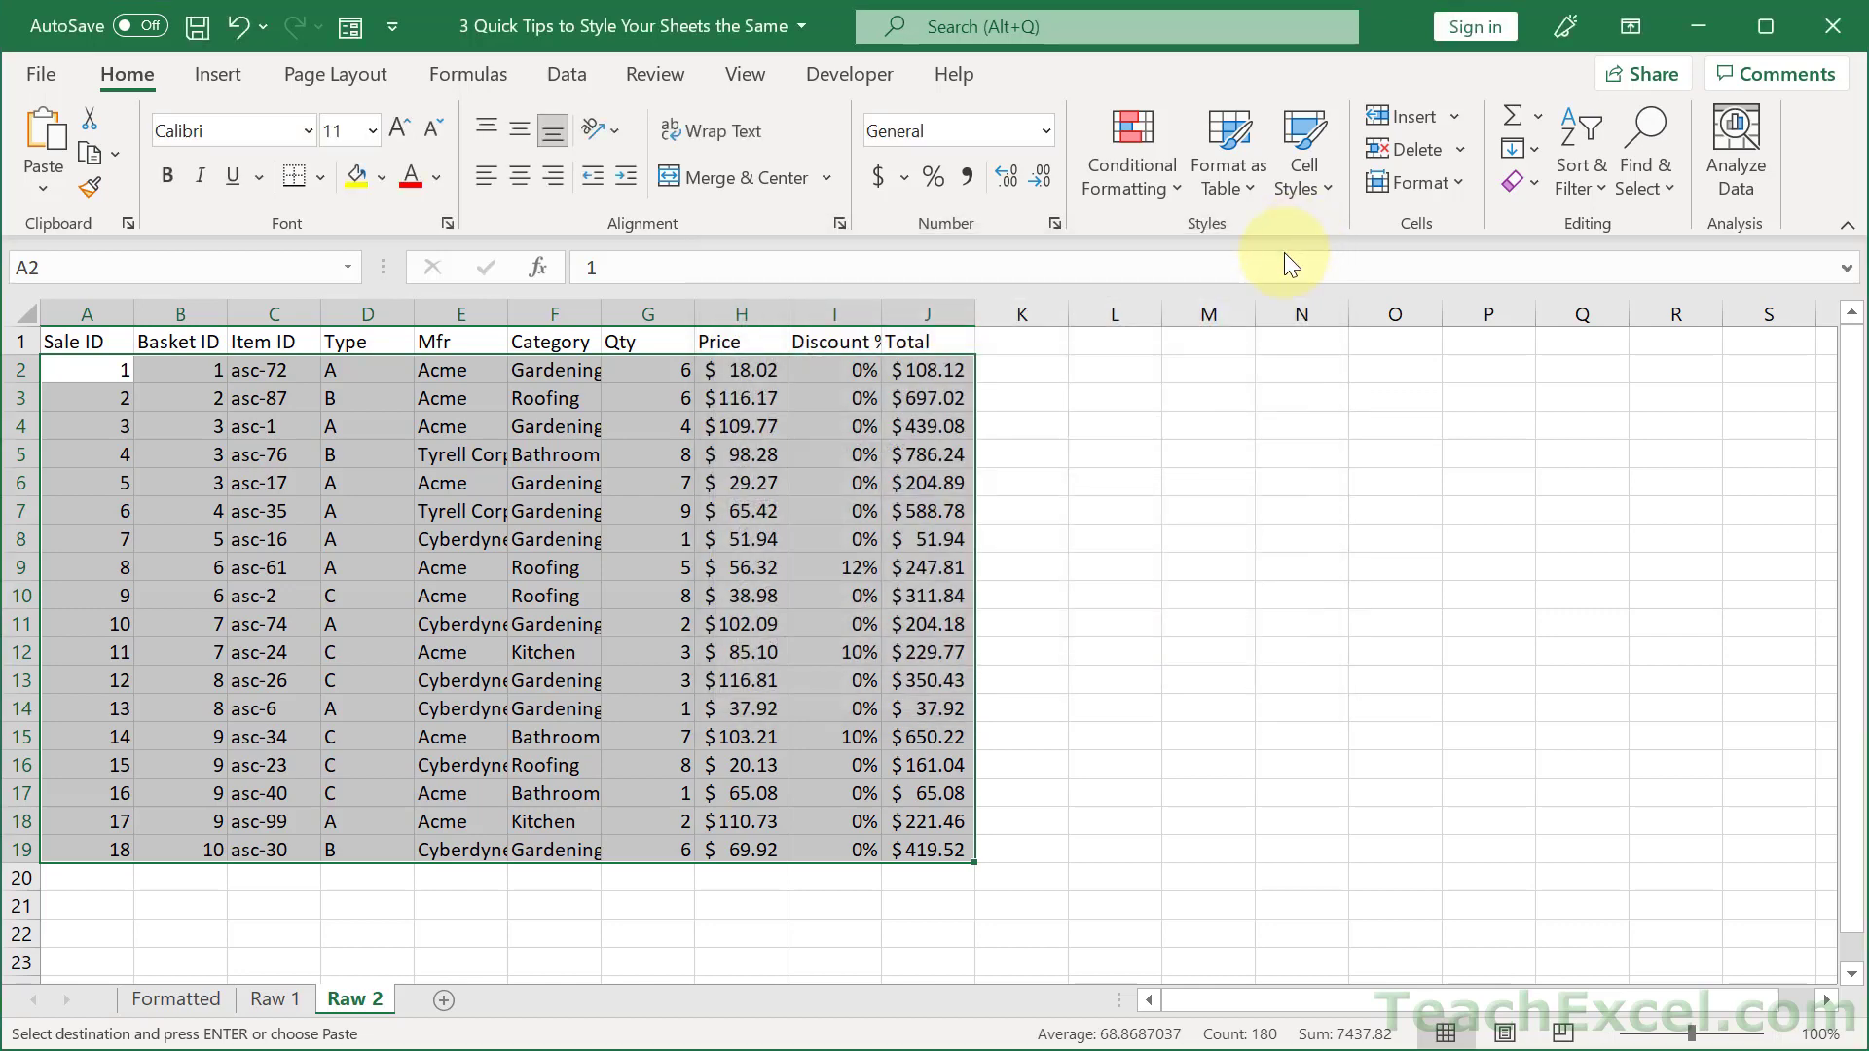
Paste the Formatted row's formats and then its column widths onto Raw 2's A2:J19
{"action": "key", "text": "ctrl+alt+v"}
{"action": "key", "text": "t"}
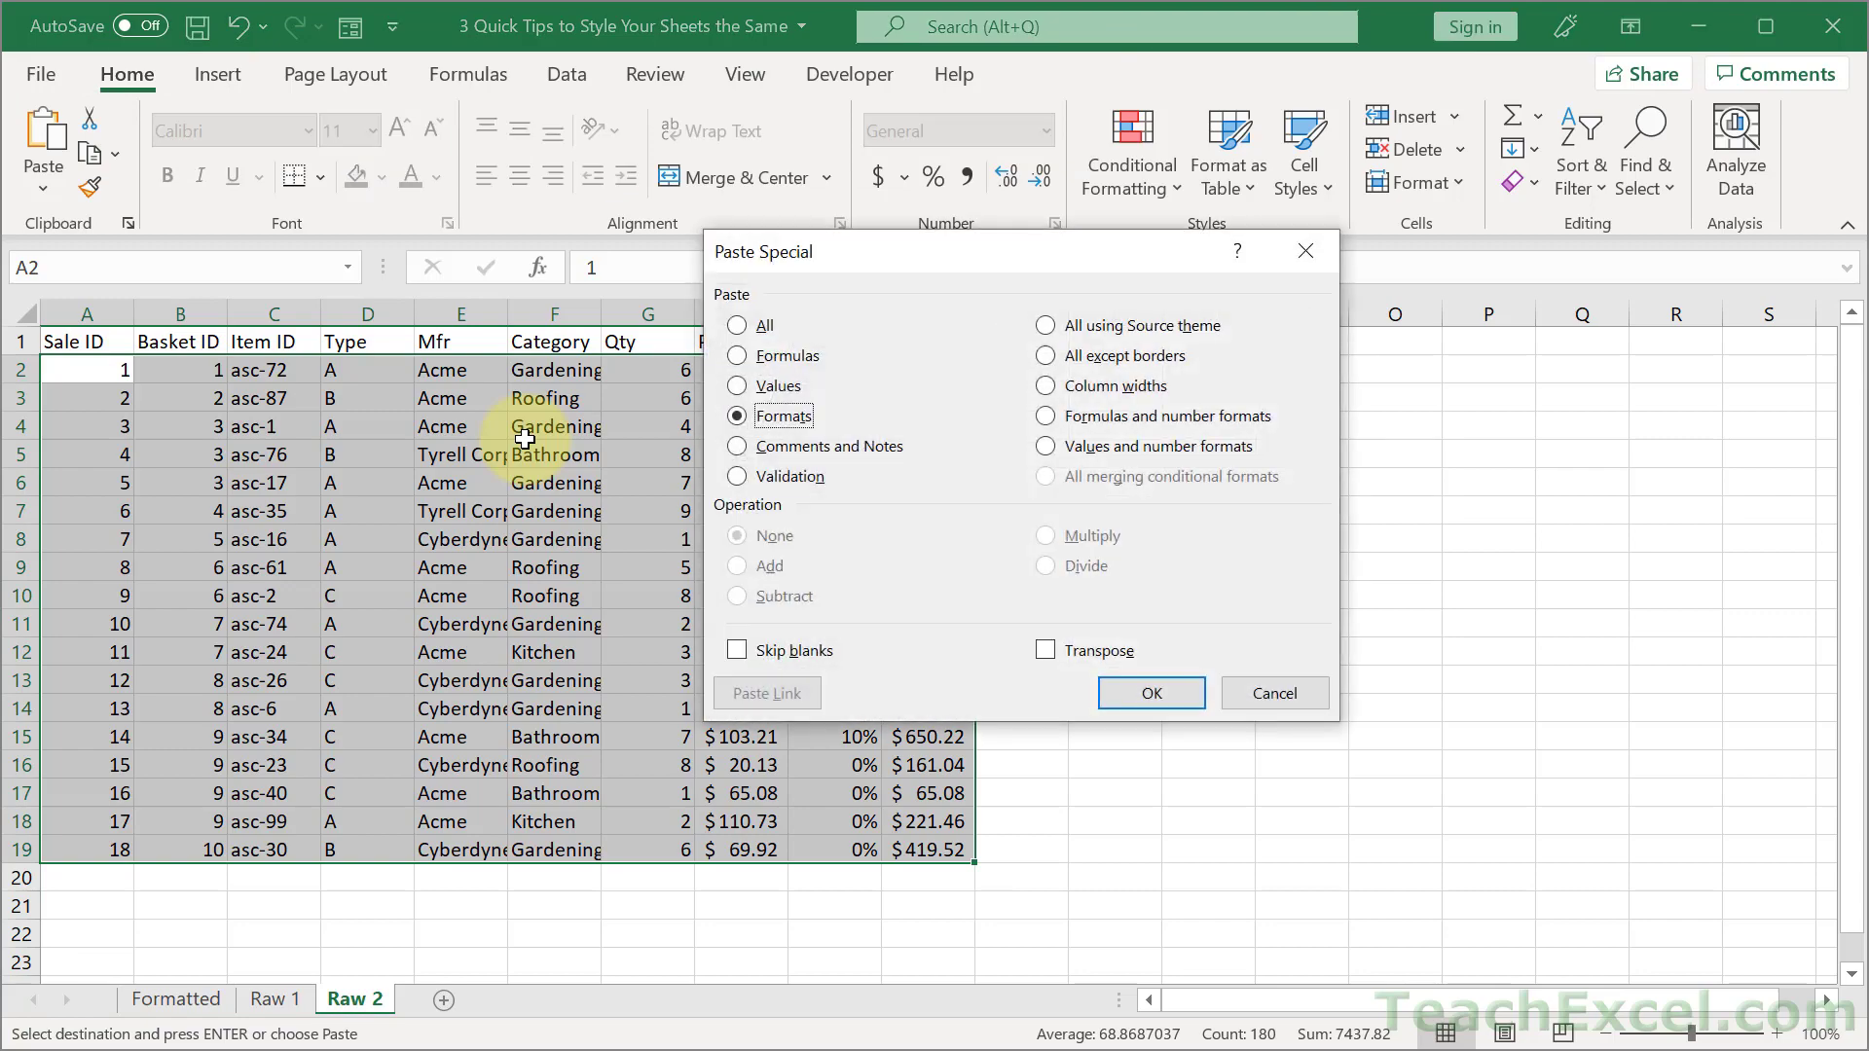
{"action": "key", "text": "Return"}
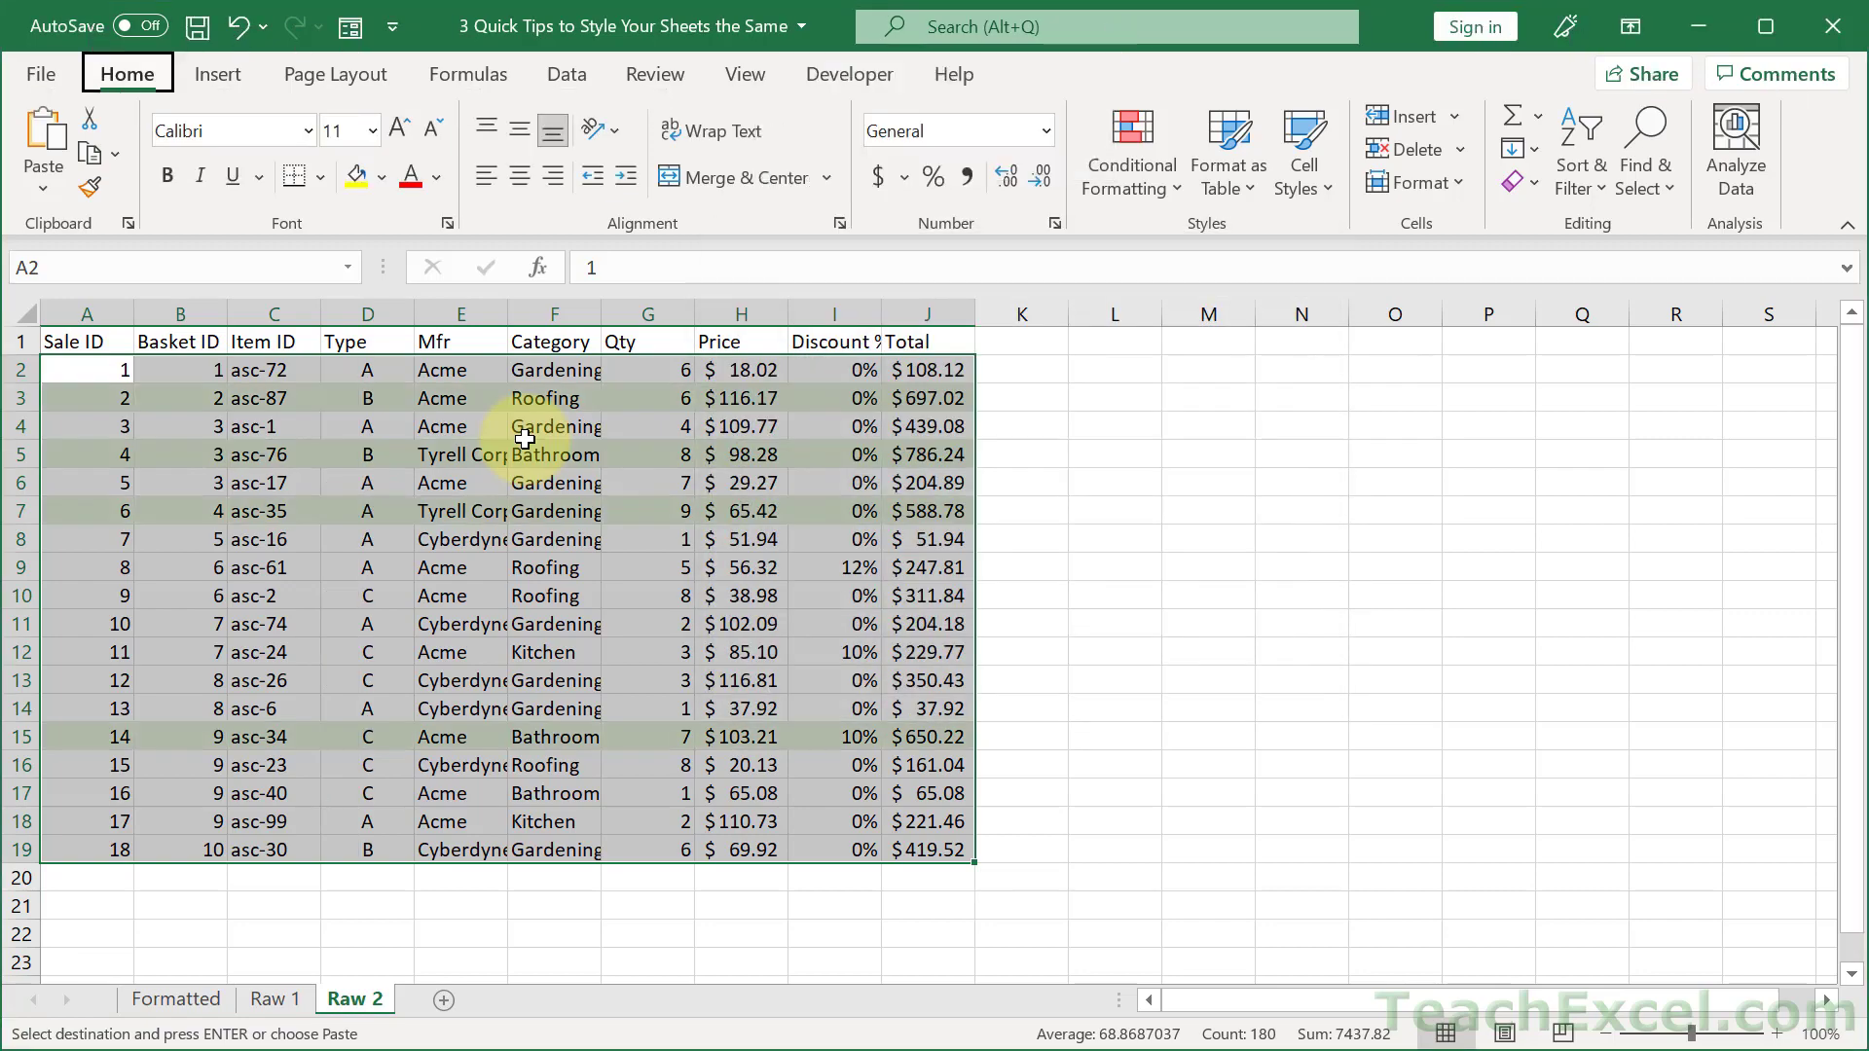
{"action": "key", "text": "ctrl+alt+v"}
{"action": "key", "text": "w"}
{"action": "key", "text": "Return"}
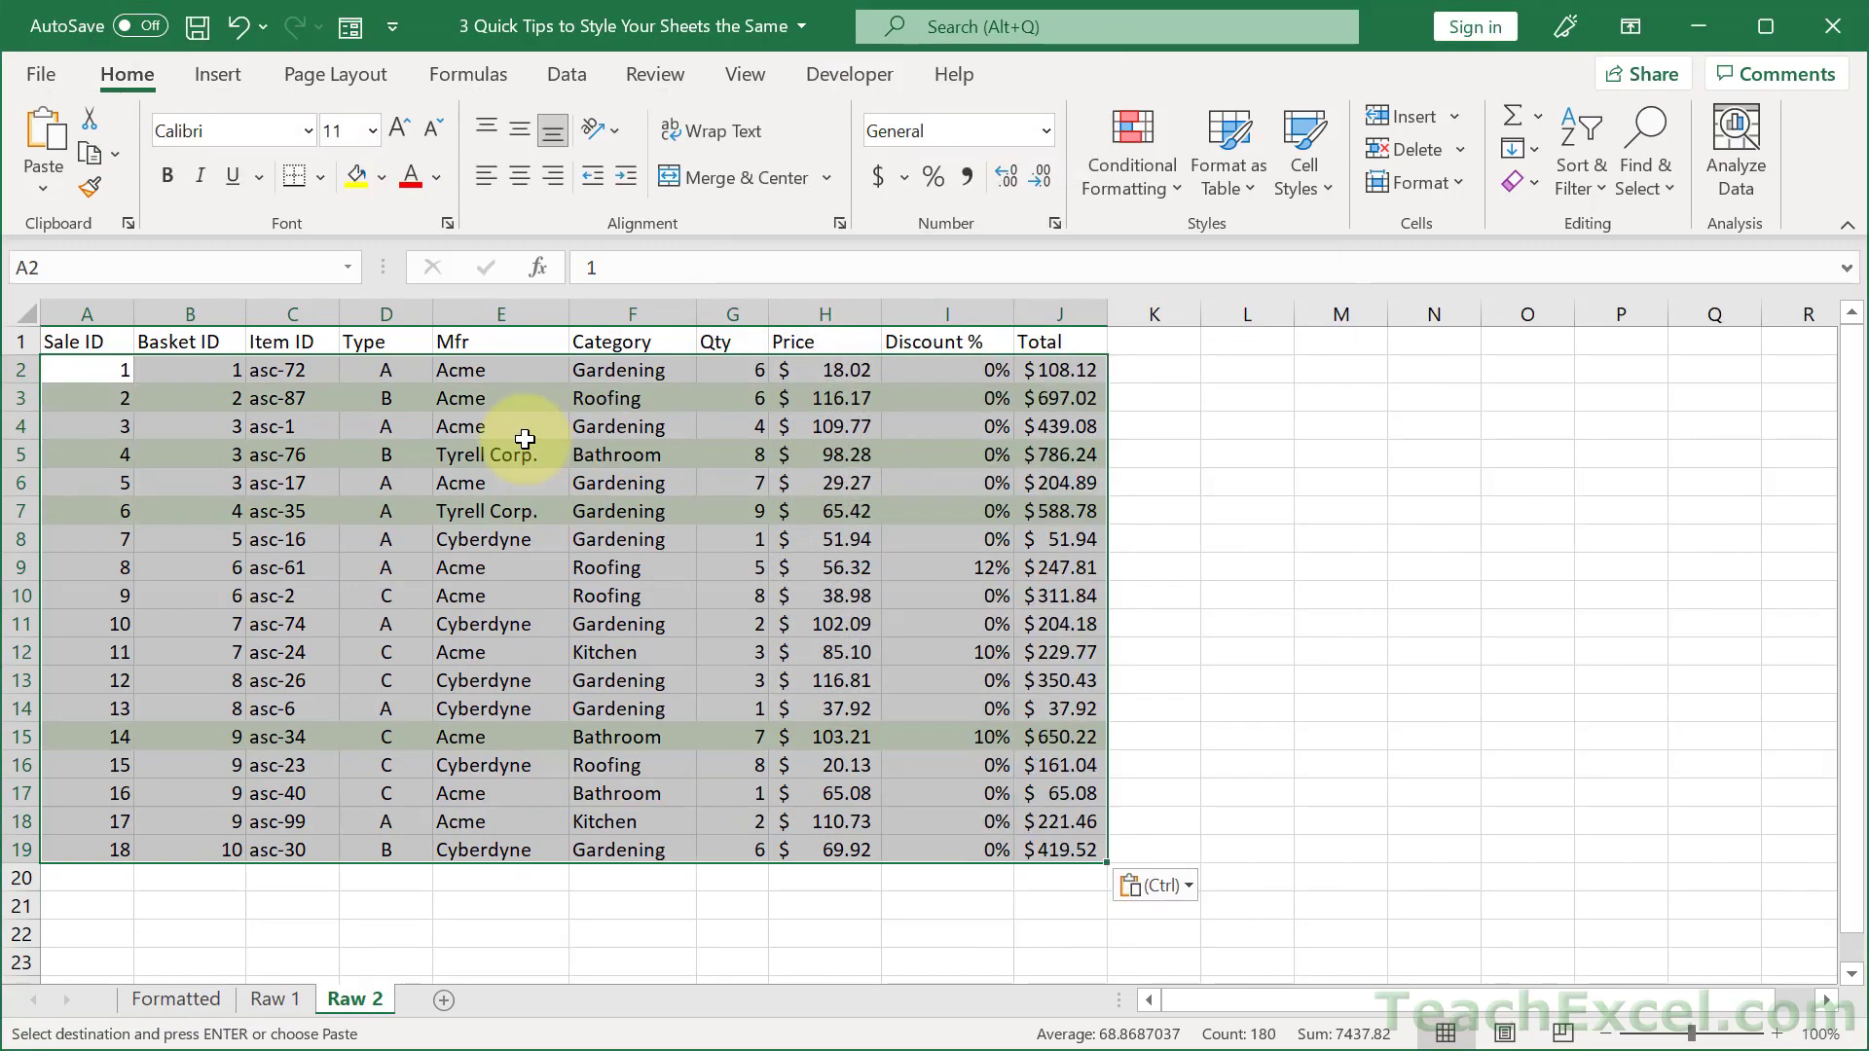
Paste the validation dropdowns onto Raw 2 and select E4 to check its dropdown
{"action": "key", "text": "alt+e"}
{"action": "key", "text": "s"}
{"action": "key", "text": "n"}
{"action": "key", "text": "Return"}
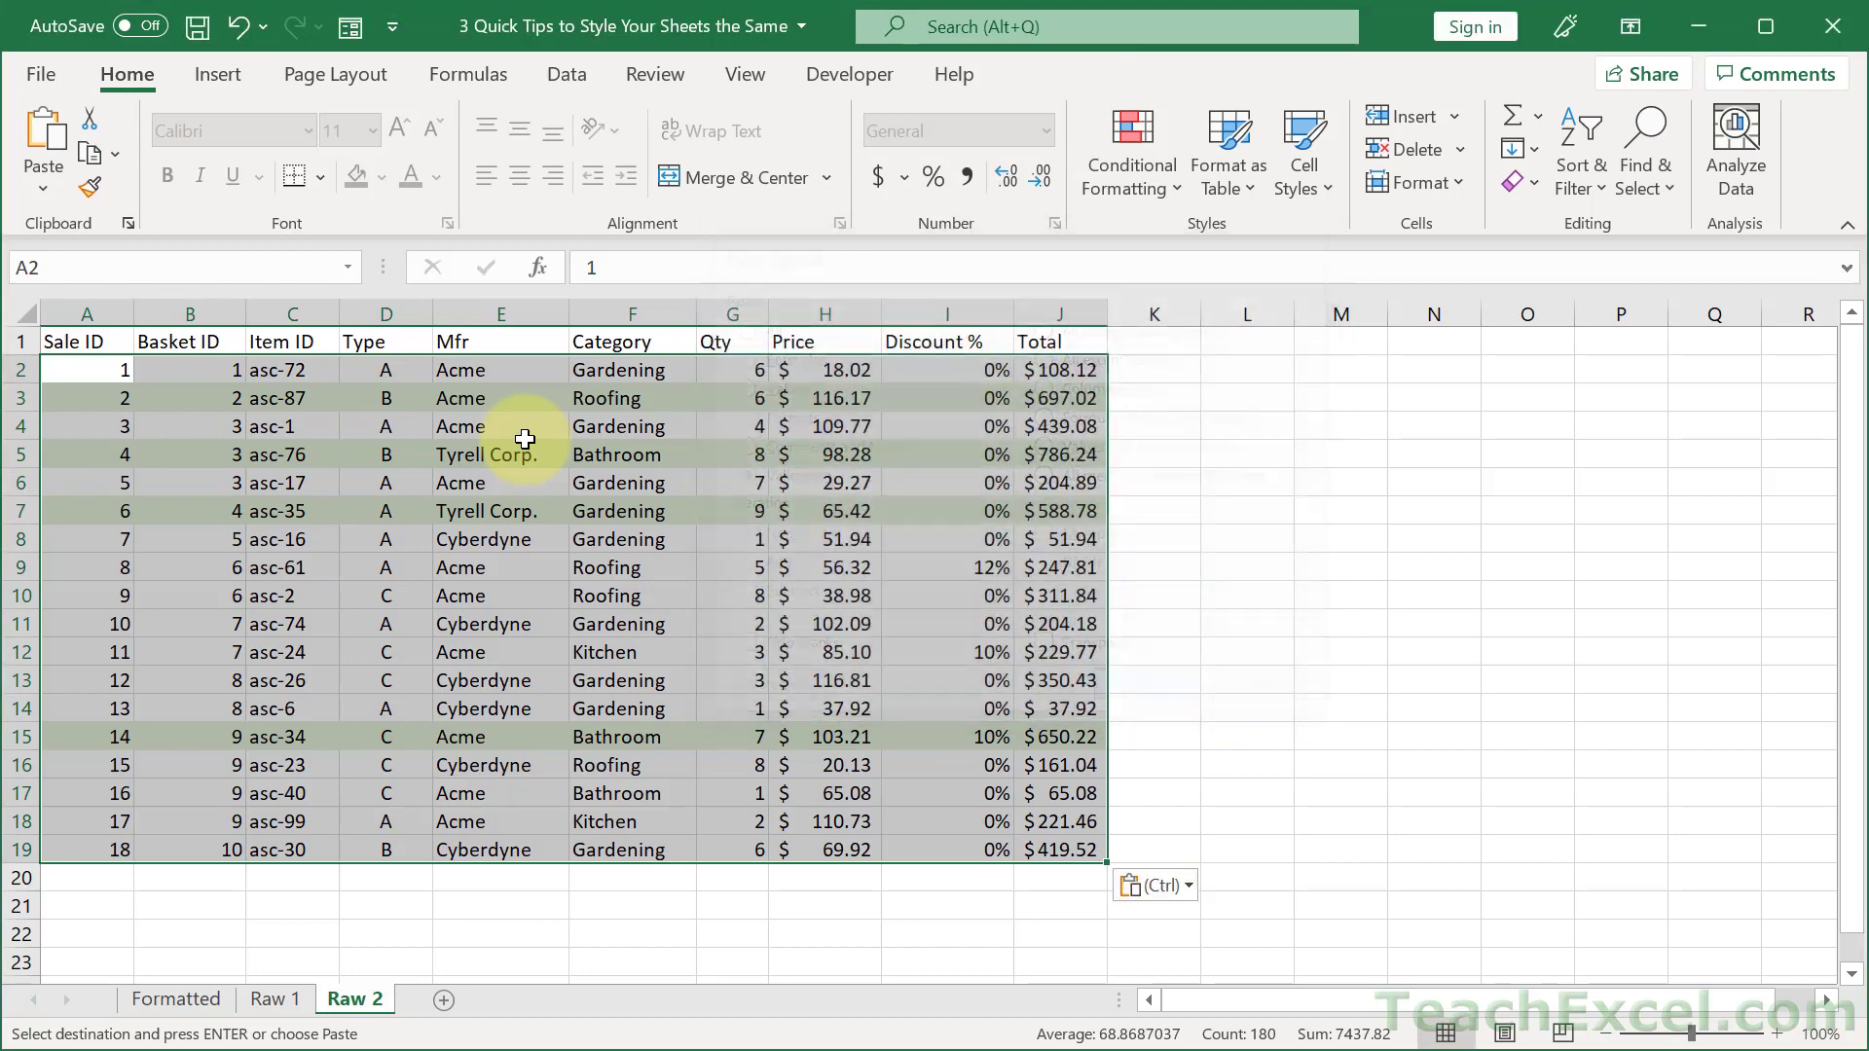
{"action": "left_click", "coordinate": [525, 439]}
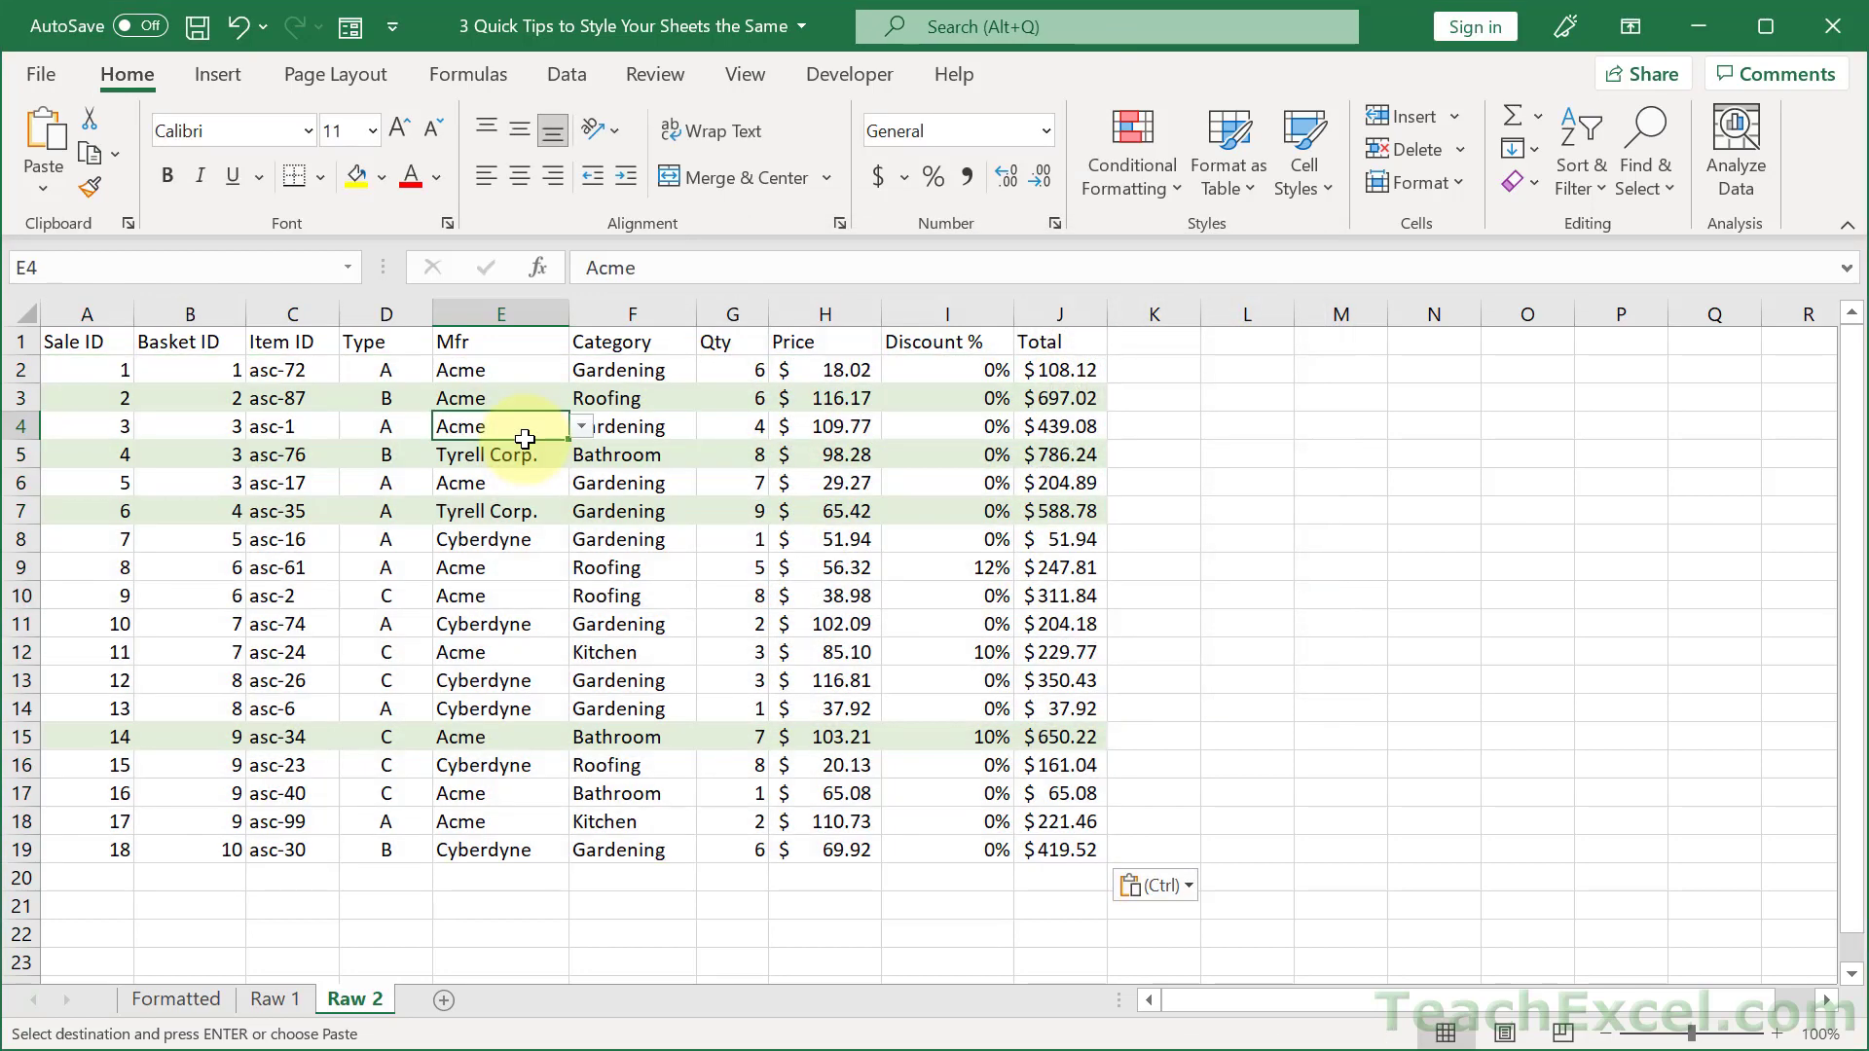